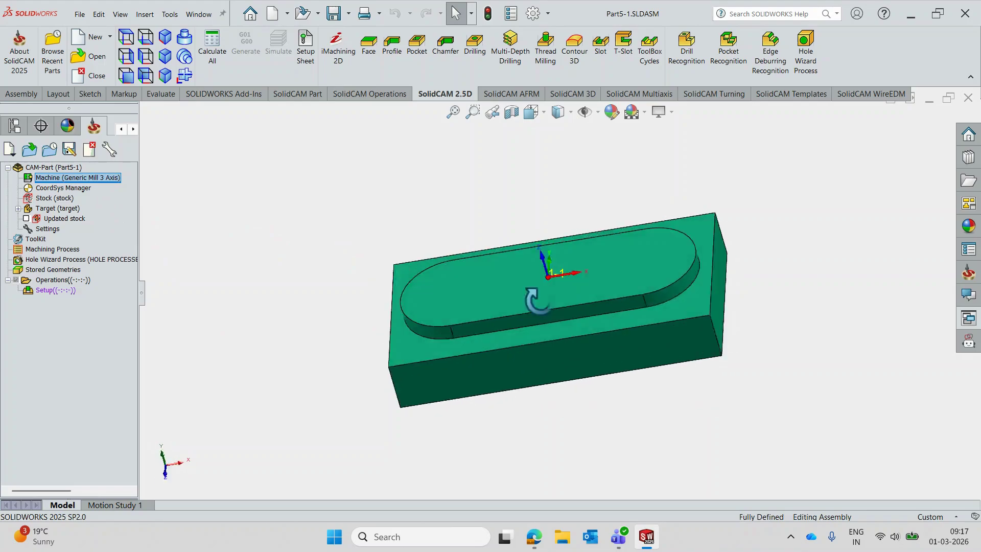
Step: Display the updated stock over the part to inspect it and hide it again
left_click(56, 218)
middle_click_drag(685, 309, 635, 274)
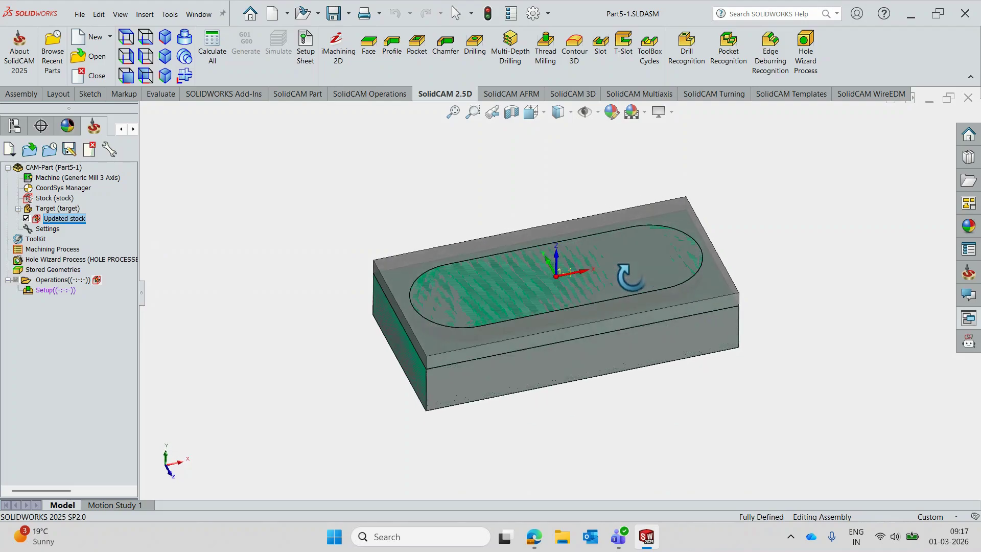
left_click(26, 218)
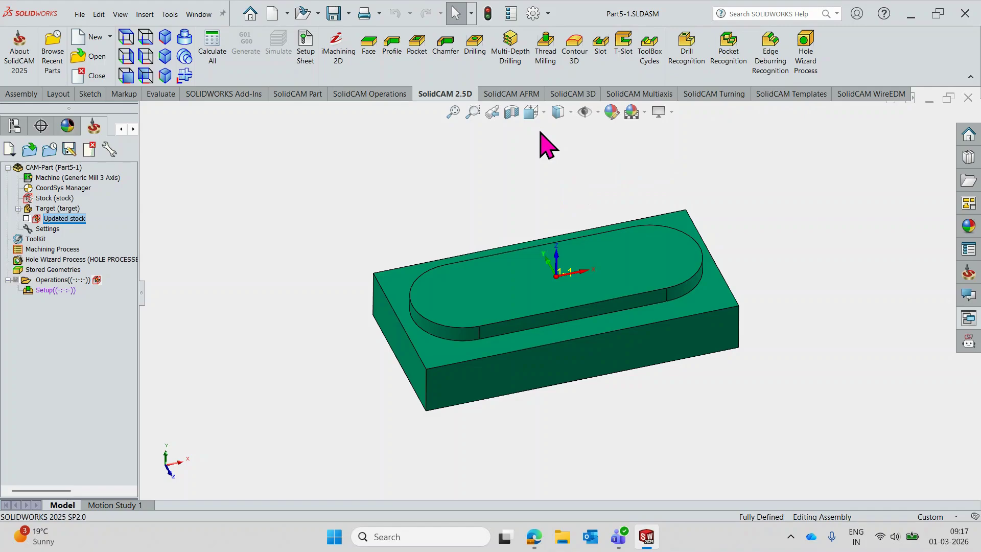
left_click(572, 94)
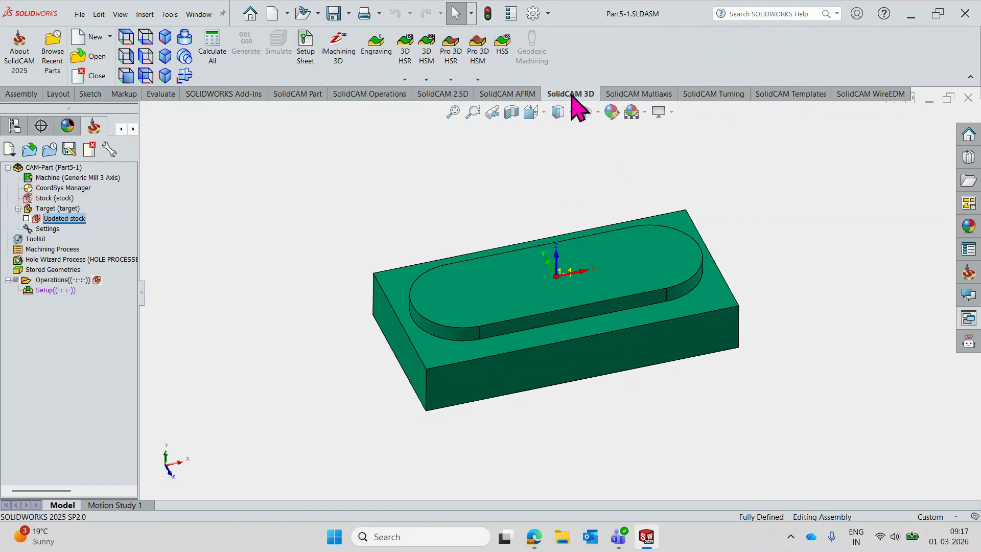
left_click(630, 95)
left_click(578, 94)
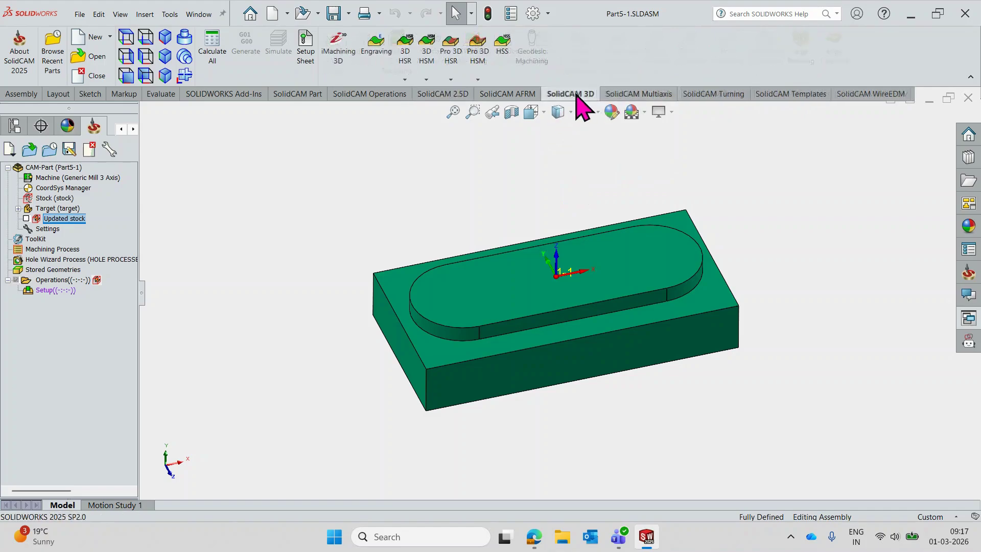
left_click(460, 95)
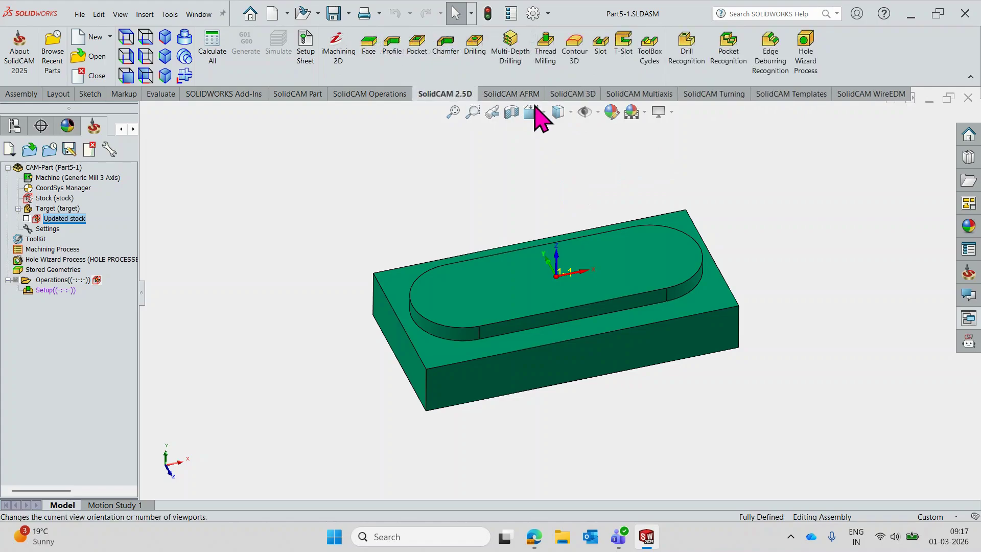
left_click(575, 95)
left_click(442, 94)
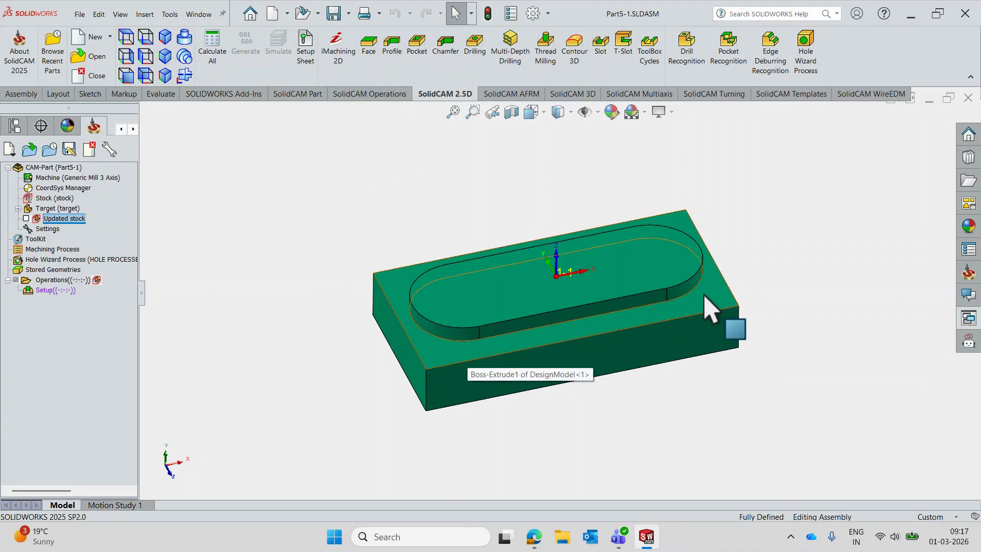
scroll(707, 297, "up", 1)
scroll(659, 305, "down", 1)
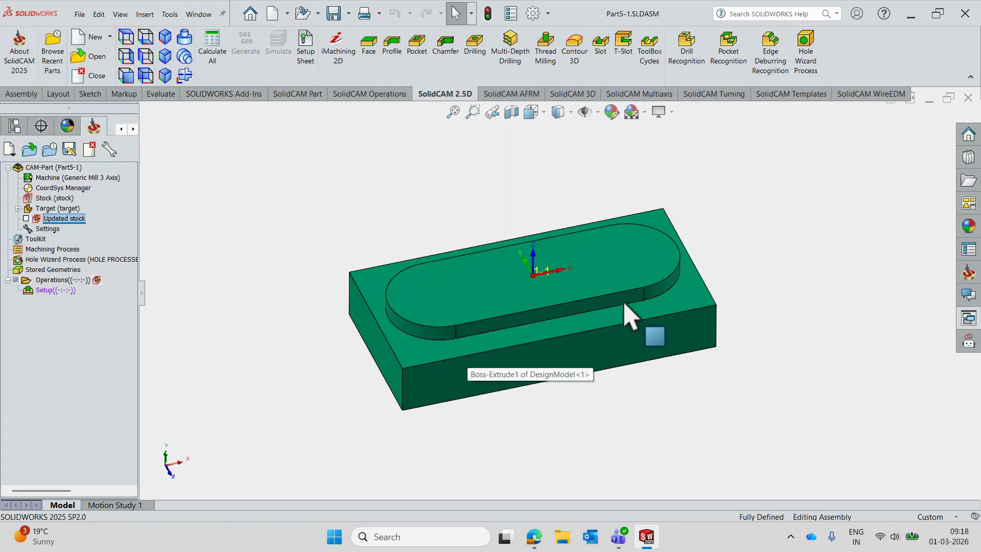
Step: Add a 3D Milling operation to the CAM-Part, using the target model as its geometry
left_click(66, 291)
left_click(61, 281)
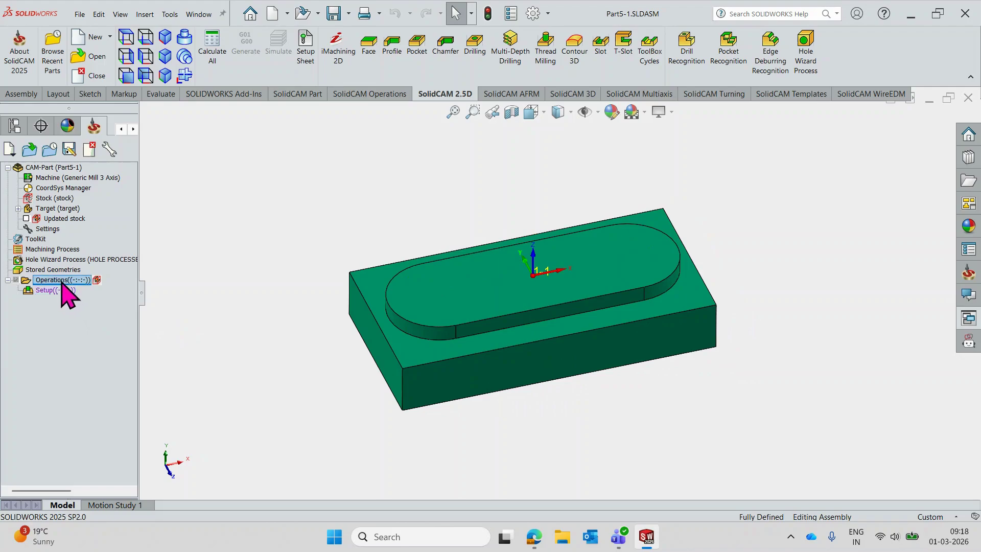
right_click(62, 283)
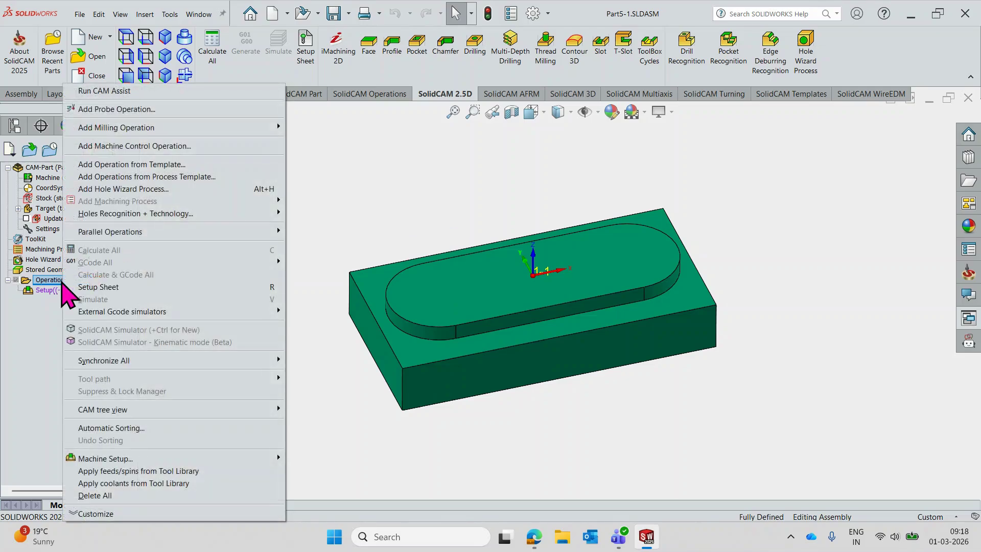
mouse_move(147, 129)
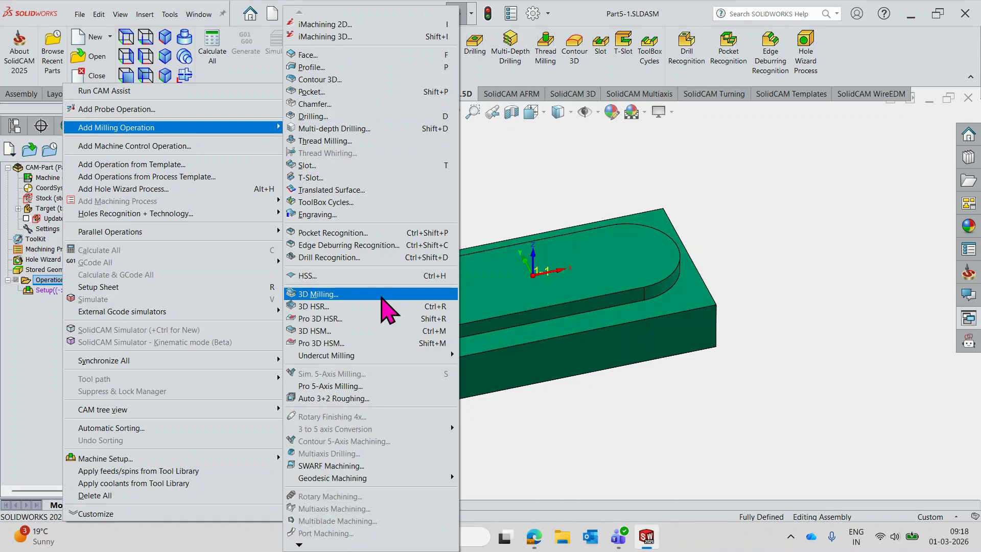
left_click(382, 295)
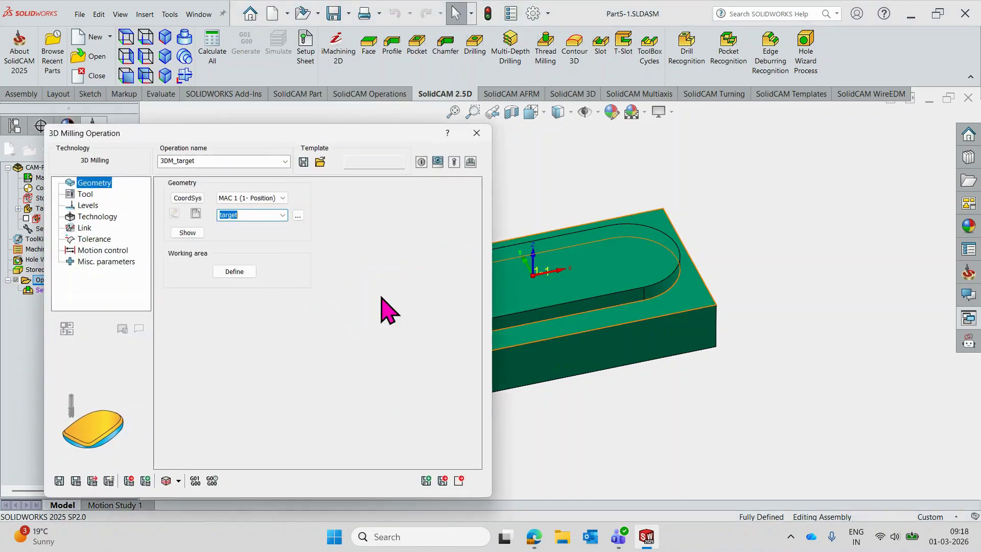
scroll(526, 311, "down", 10)
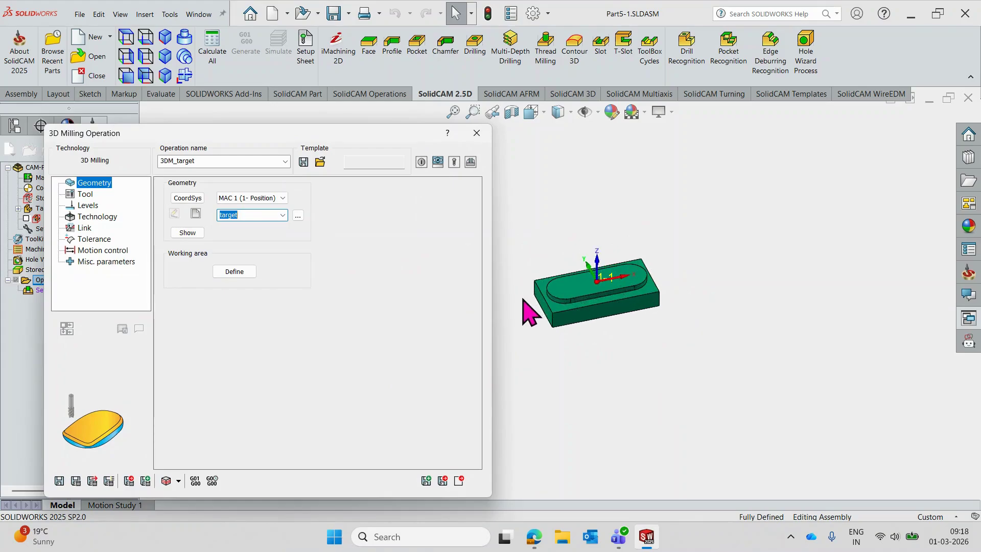
middle_click_drag(635, 280, 633, 279)
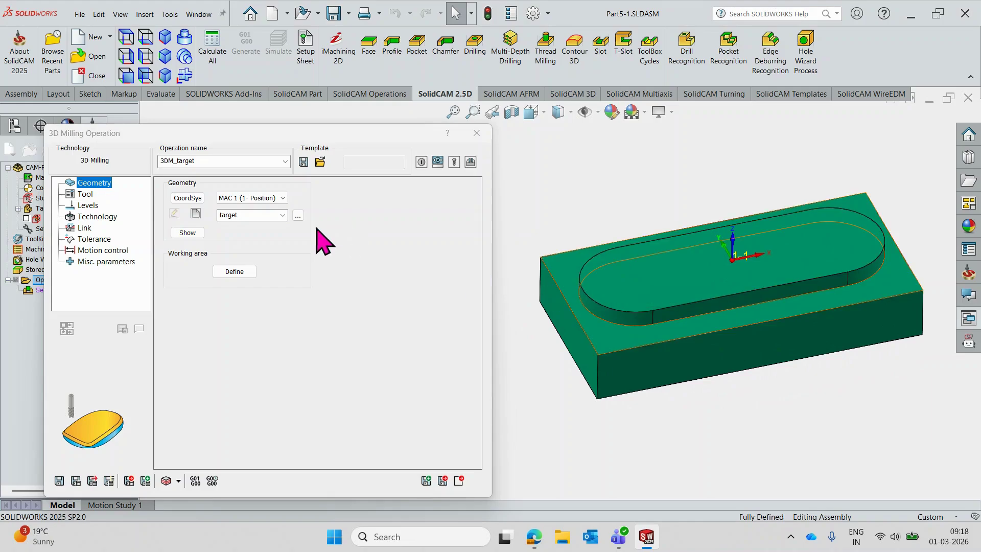
Step: Enable the working area and define it with the rectangular outline of the base block's upper face as a closed chain
left_click(248, 274)
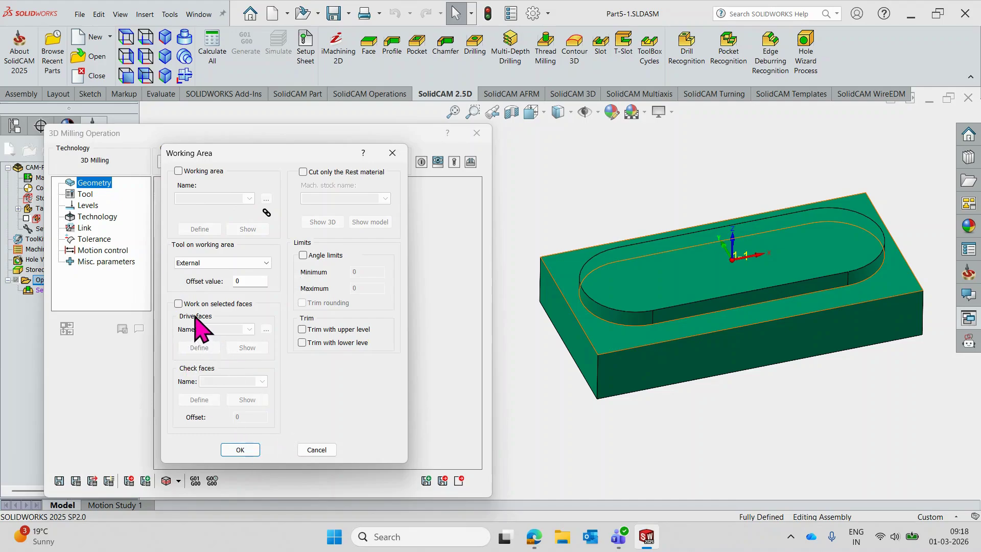
left_click(178, 171)
left_click(178, 171)
left_click(178, 171)
left_click(200, 229)
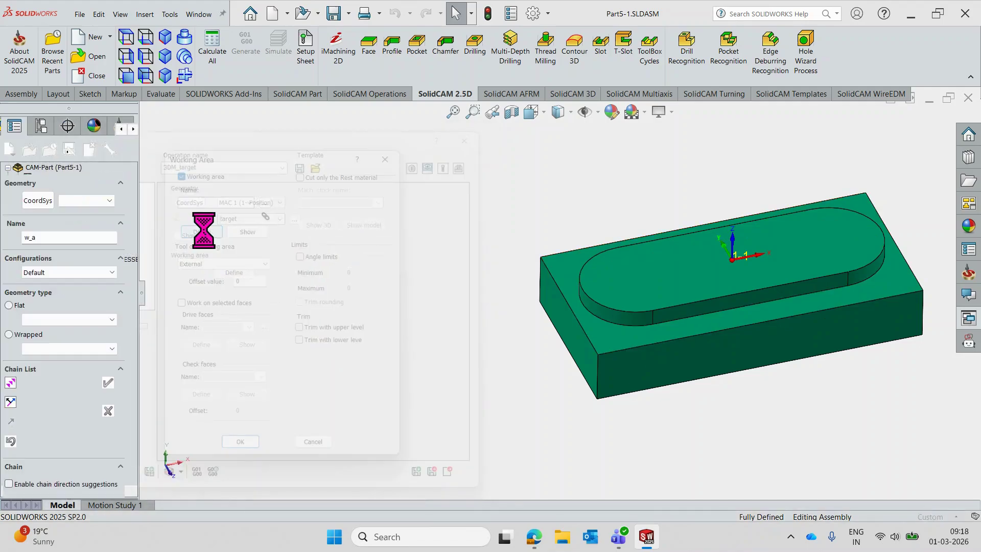
left_click(623, 352)
left_click(265, 382)
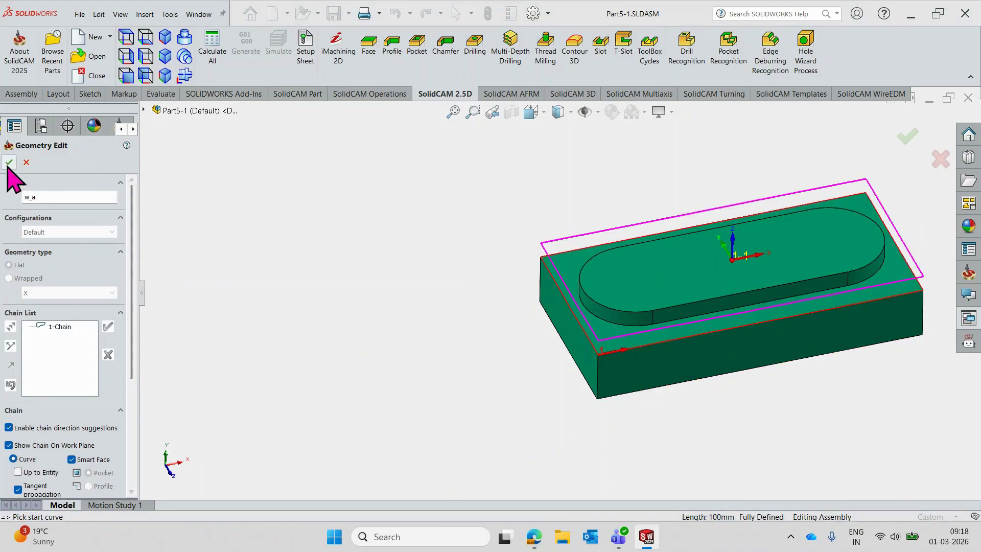
left_click(9, 162)
Step: Set the tool position on the working area to Center with an offset value of 0
left_click(221, 262)
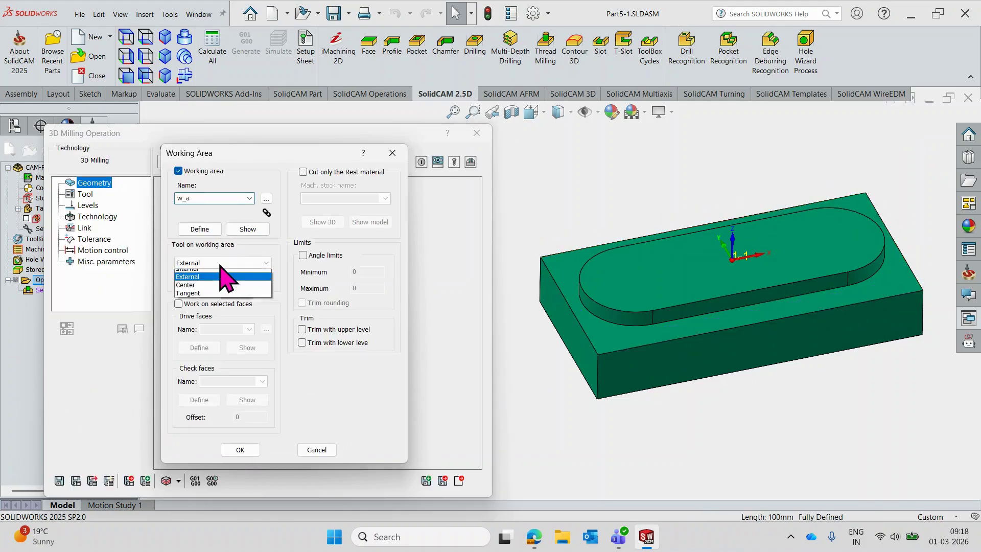
left_click(225, 290)
double_click(247, 281)
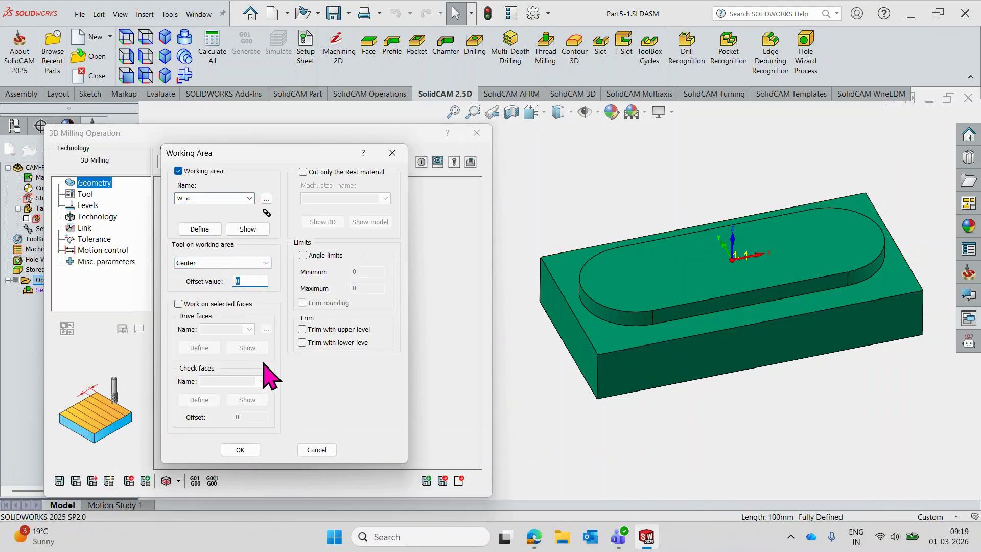
left_click(242, 451)
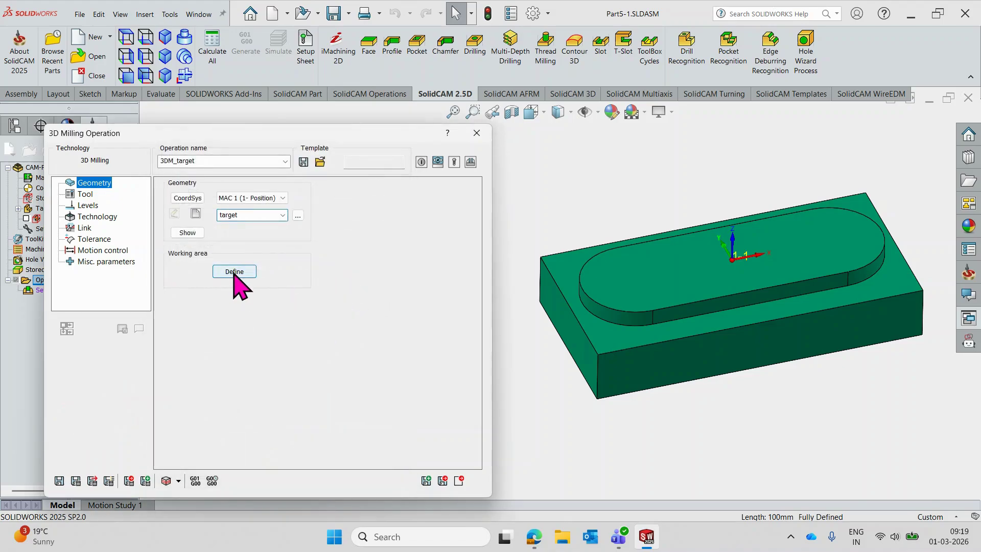
left_click(233, 271)
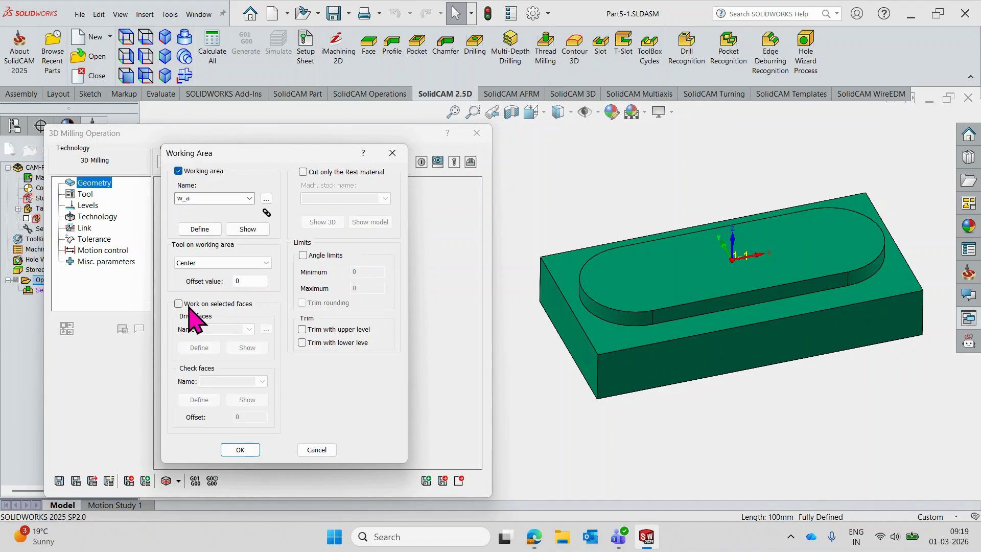
left_click(312, 449)
Step: Add an end mill with a 10 mm diameter to the toolkit and assign it to the operation
left_click(85, 195)
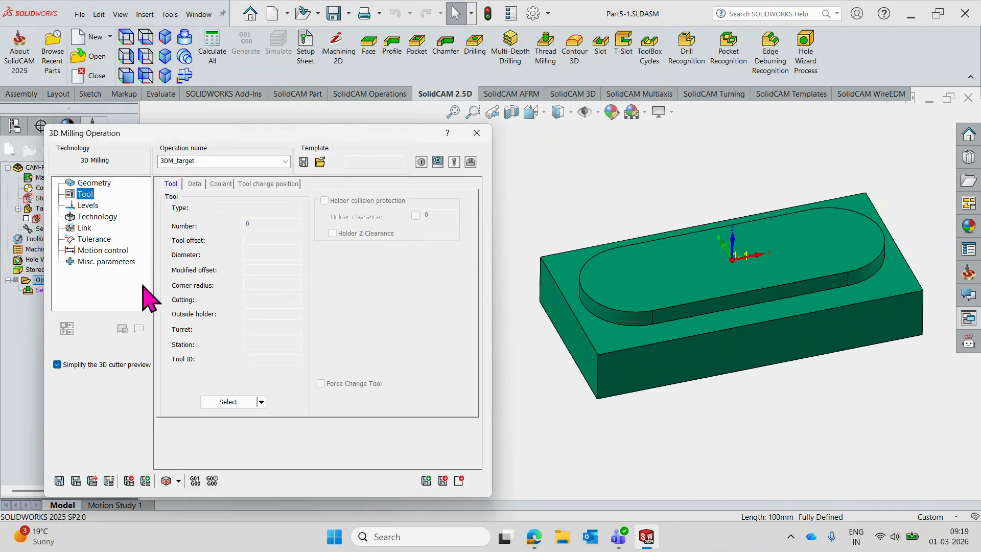
left_click(247, 403)
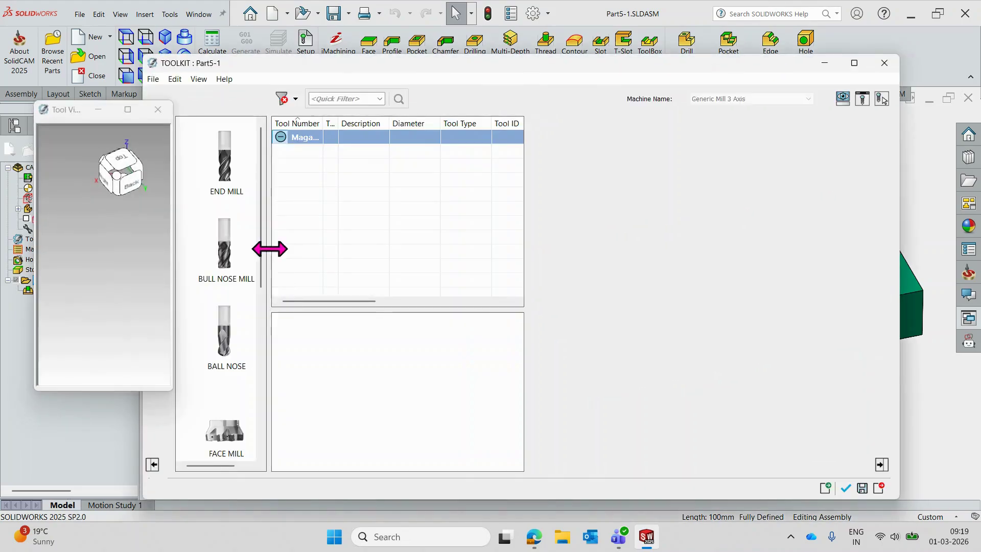
left_click_drag(223, 186, 389, 235)
left_click(658, 227)
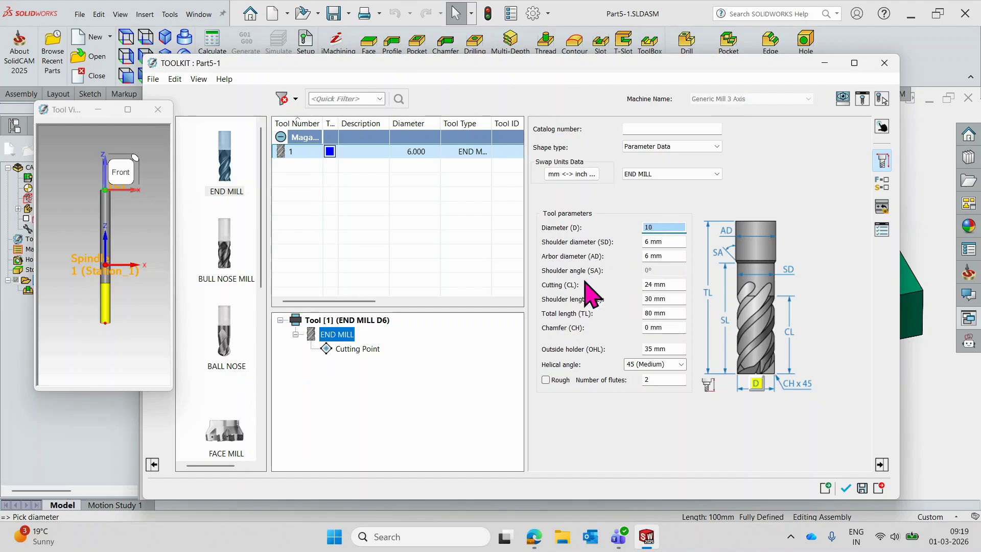
left_click(677, 243)
left_click(847, 491)
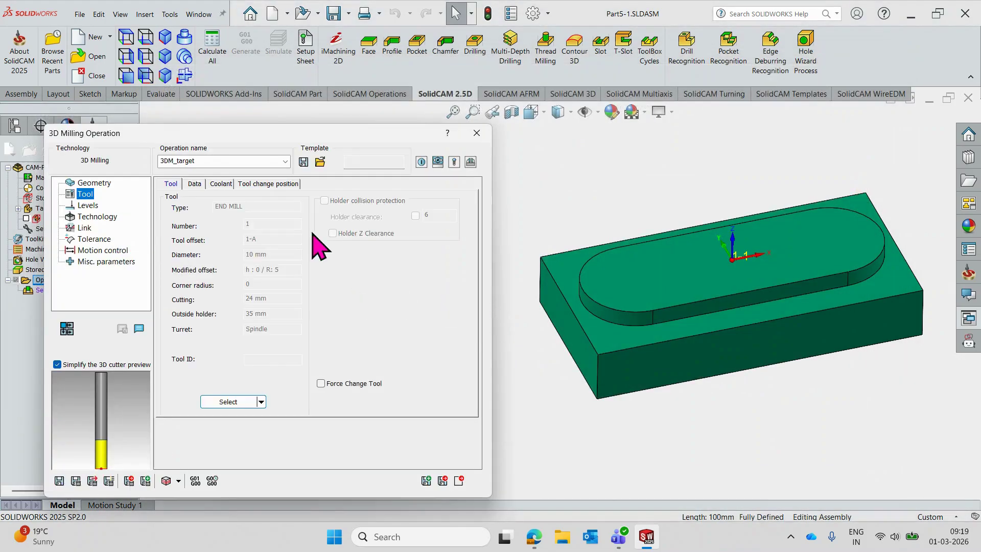
Step: Set the lower milling level to -5 by picking the base block's upper face around the slot-shaped boss
left_click(96, 206)
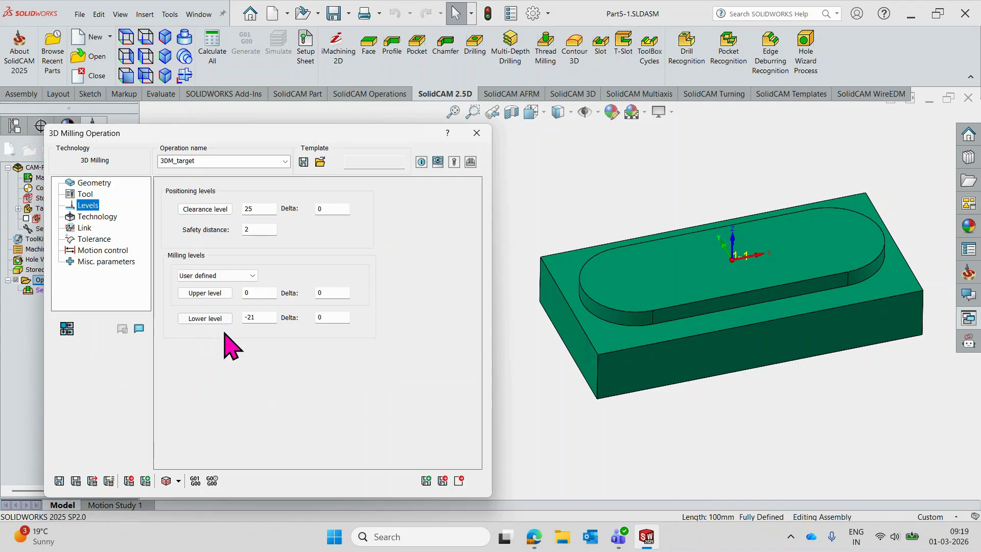
left_click(208, 318)
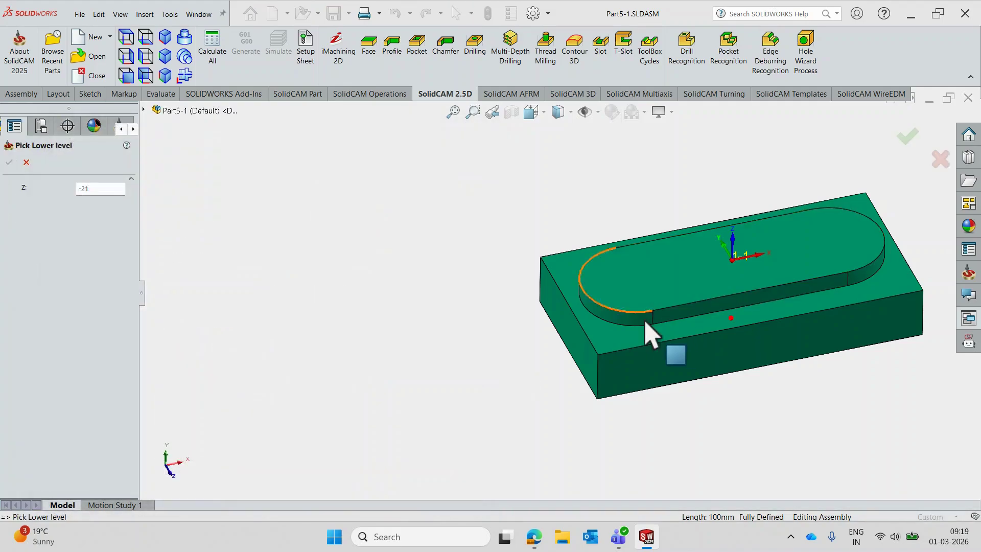
left_click(633, 346)
left_click(10, 162)
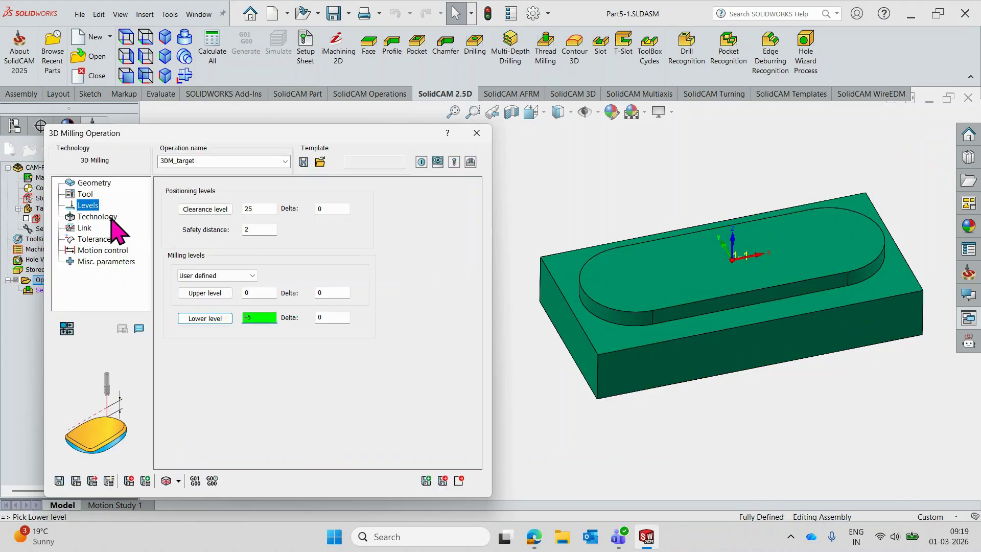
Step: Set the roughing technology to Plunging pattern, with both Semi-Finish and Finish set to None
left_click(100, 217)
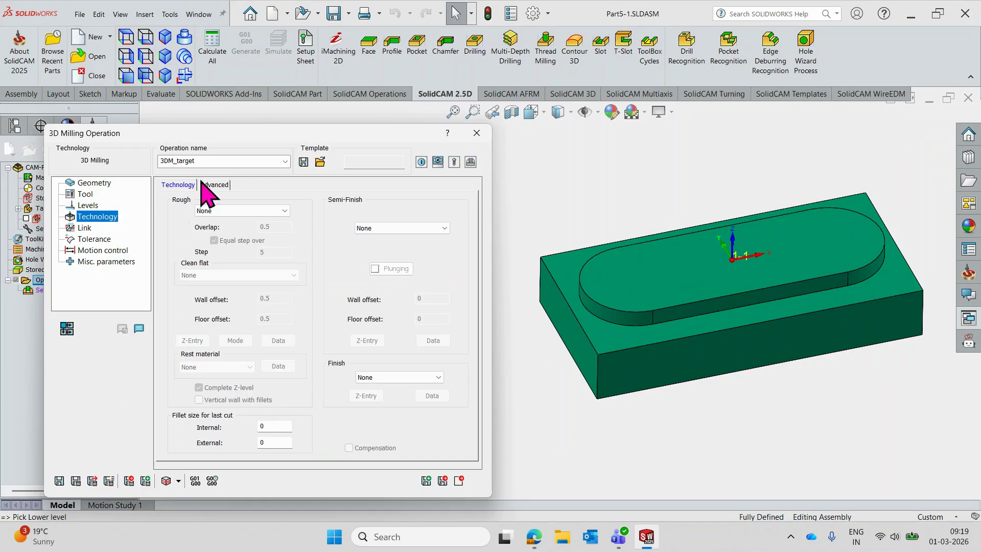
left_click_drag(214, 134, 227, 130)
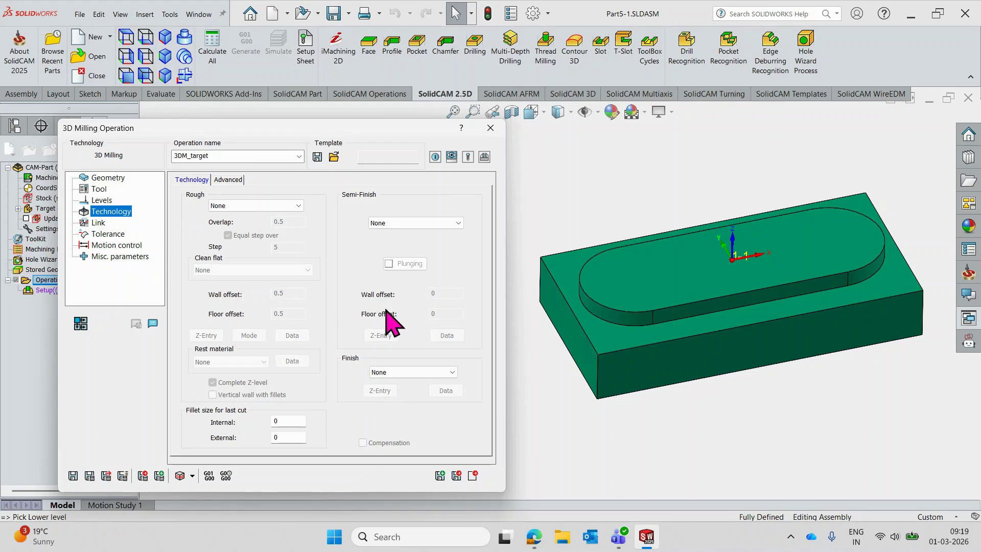
left_click(257, 206)
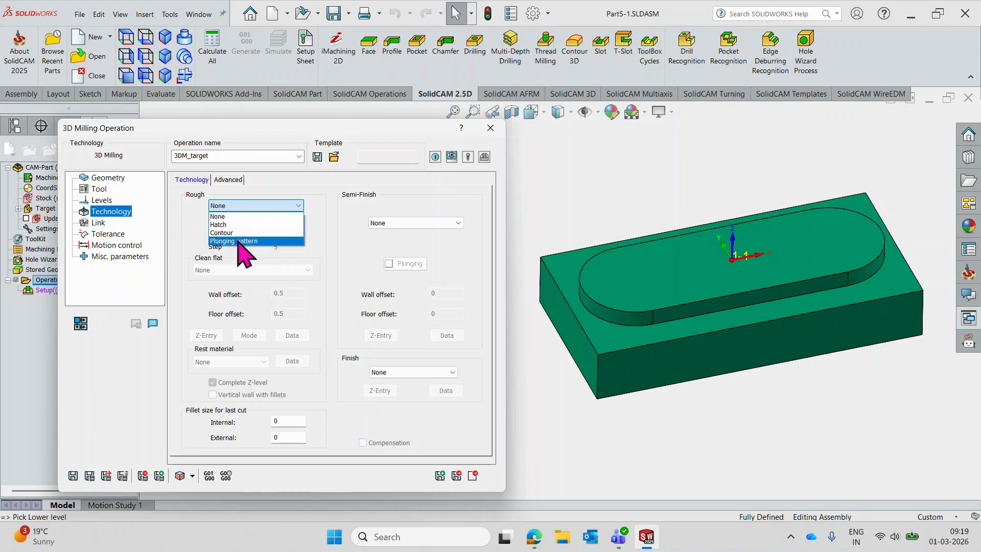
left_click(273, 242)
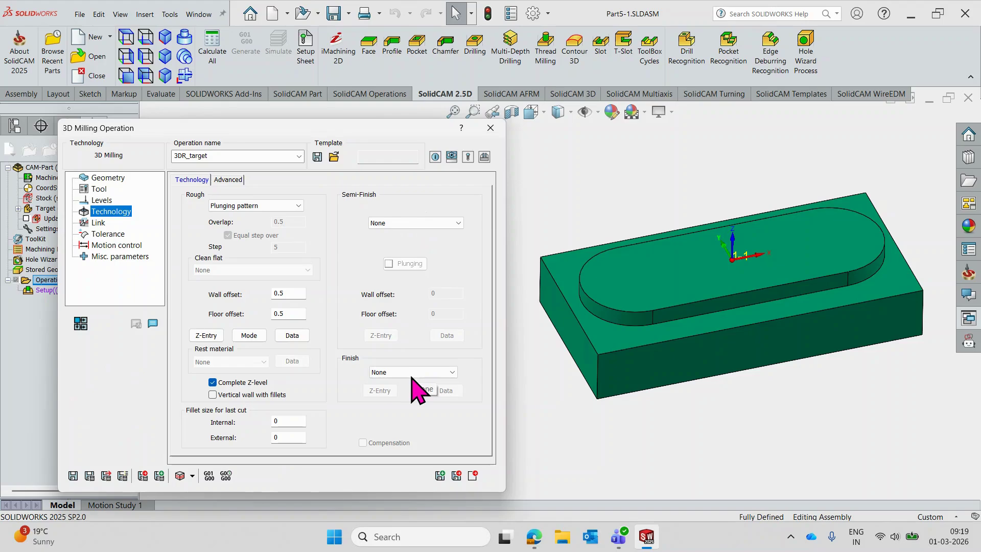
left_click(433, 223)
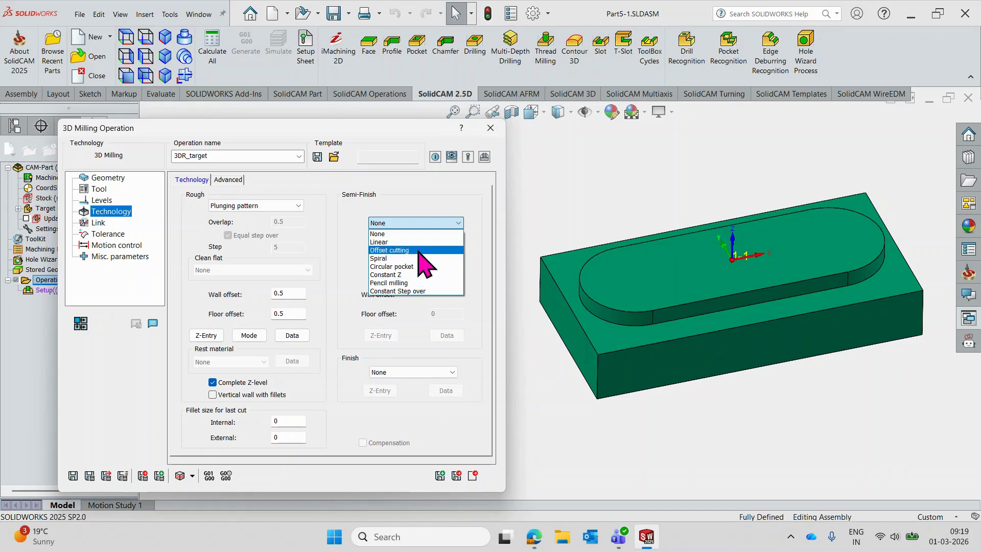
left_click(440, 233)
left_click(434, 372)
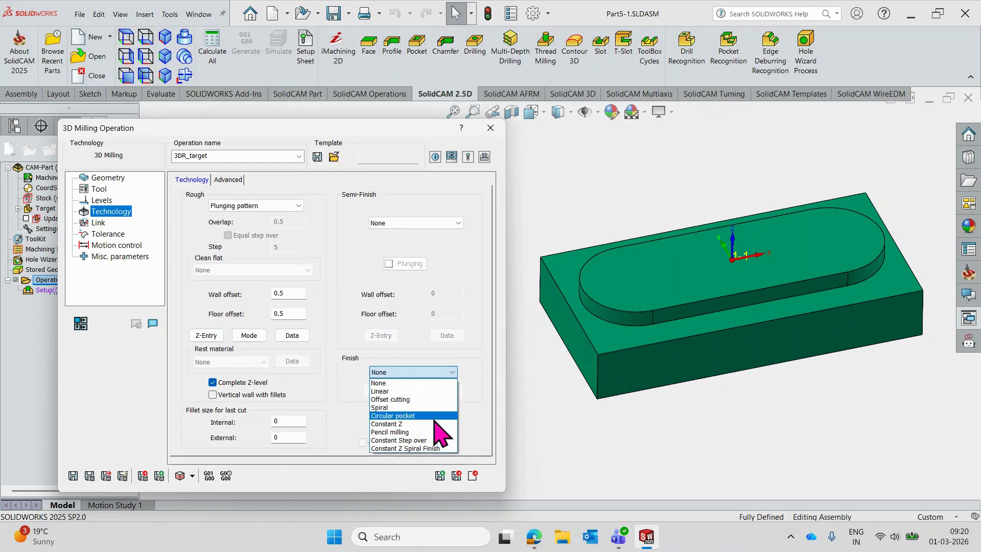
left_click(420, 382)
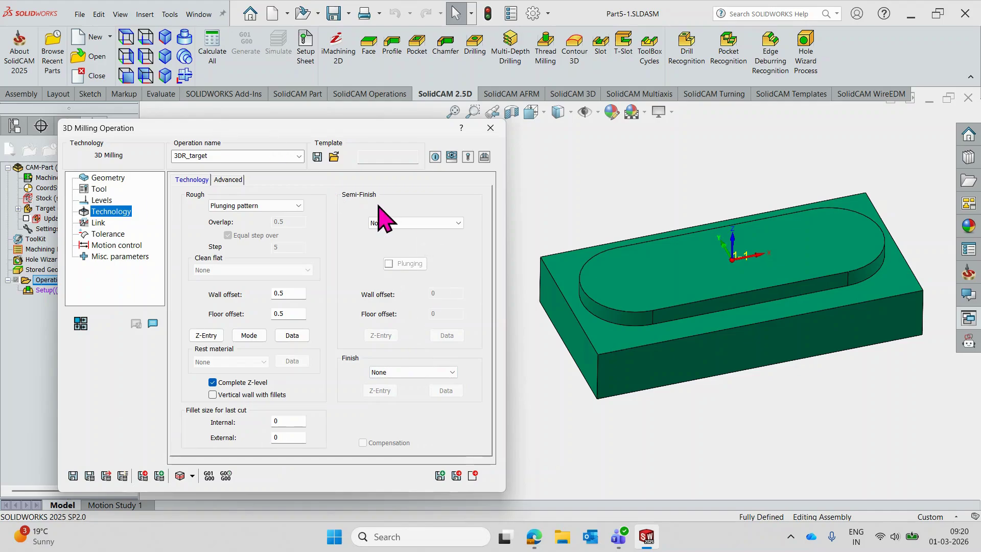
Step: Set both the wall offset and the floor offset of the roughing to 0
double_click(289, 292)
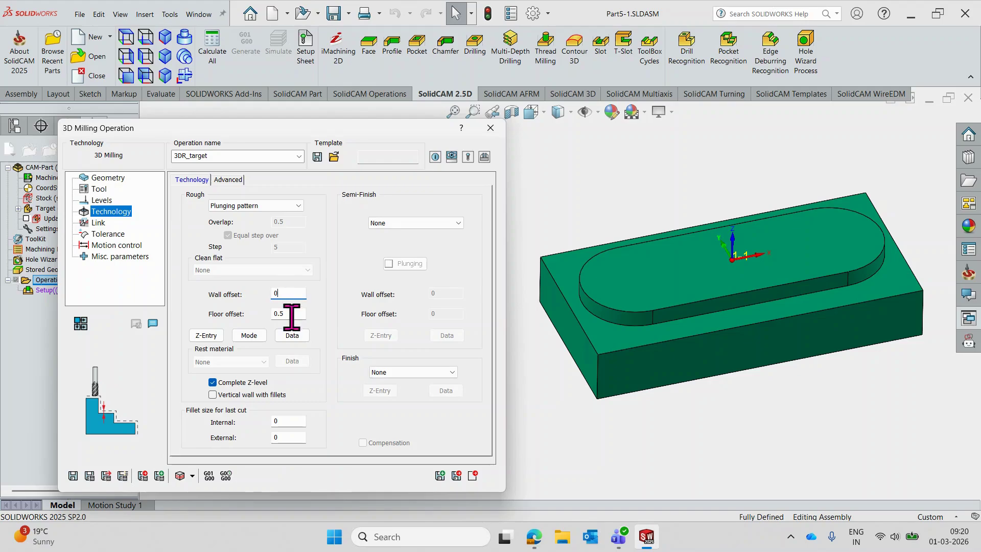
double_click(278, 313)
type("0")
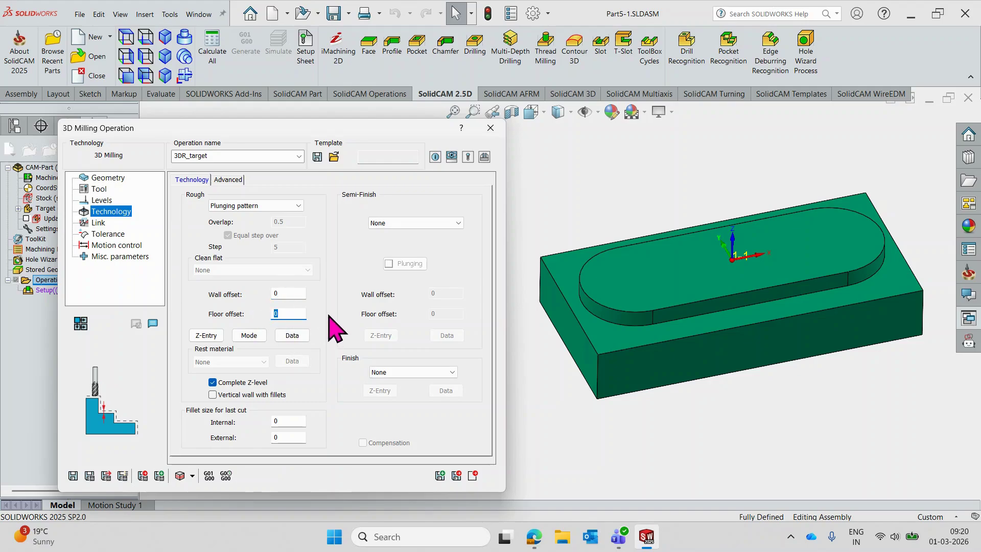
Step: Try the Helical and Linear Z-Entry strategies for the roughing and return the strategy to None
left_click(214, 337)
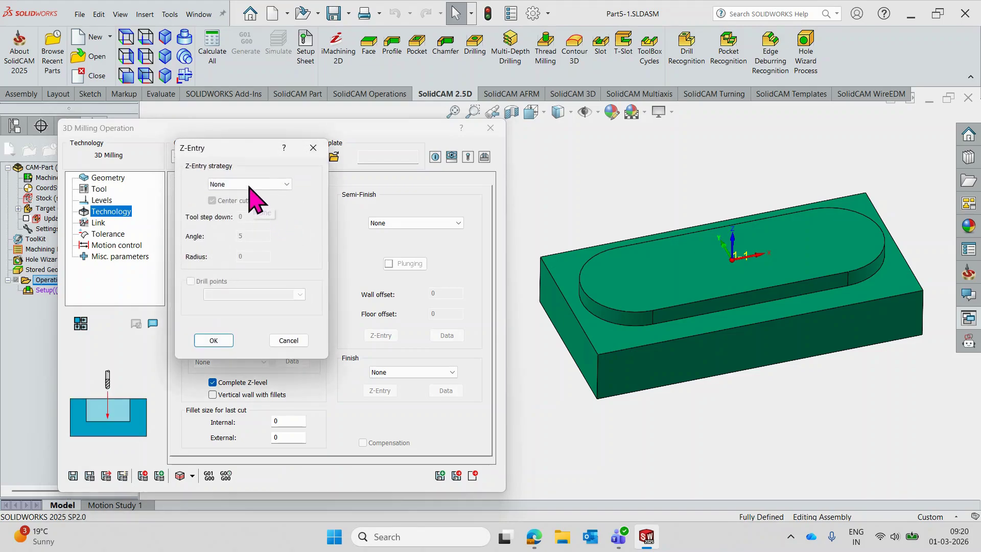
left_click(248, 186)
left_click(249, 202)
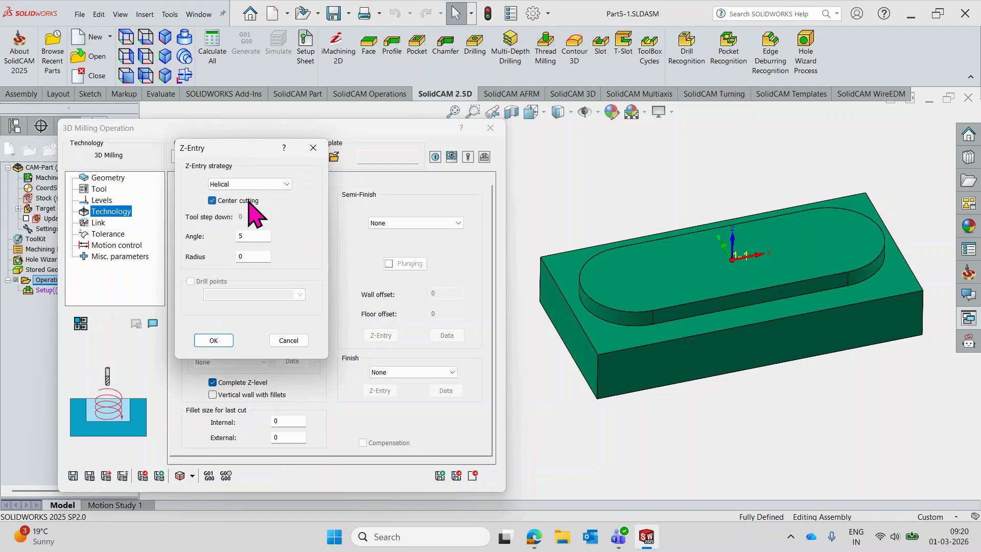
left_click(248, 187)
left_click(245, 211)
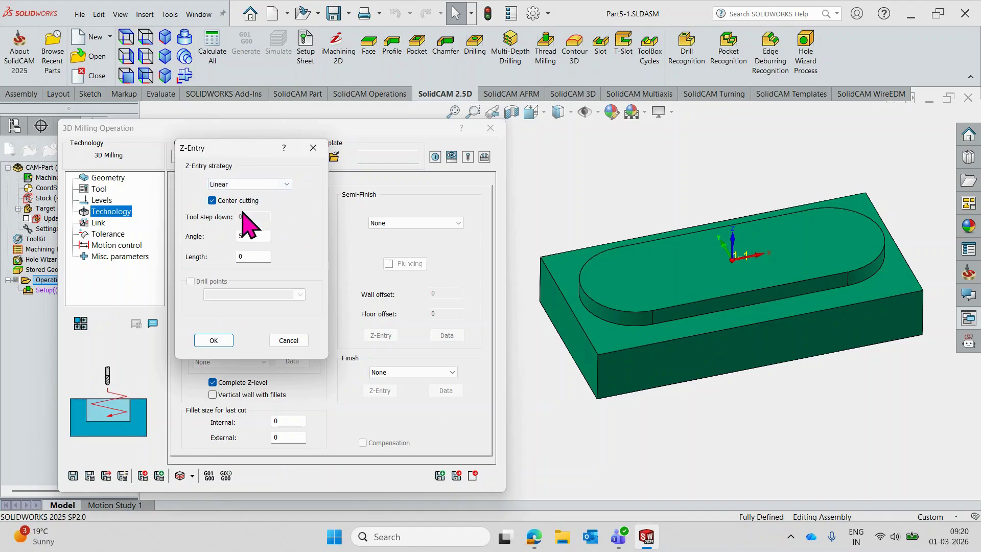
left_click(248, 186)
left_click(247, 194)
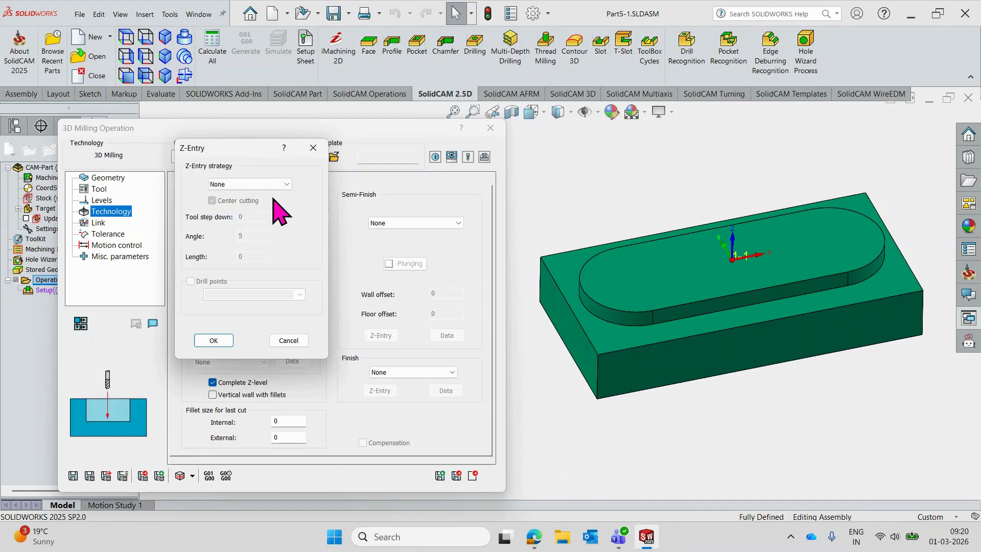
left_click(259, 188)
left_click(263, 194)
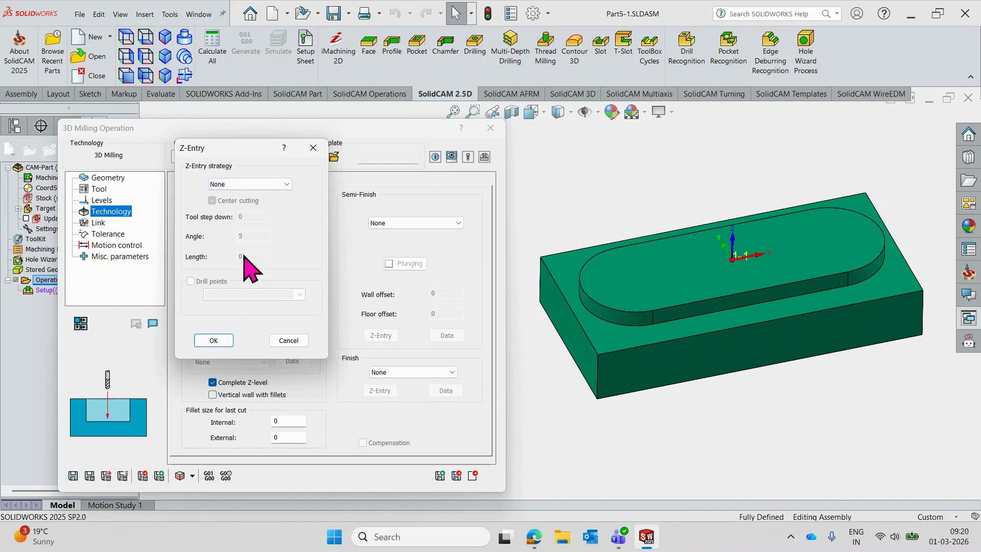
left_click(218, 342)
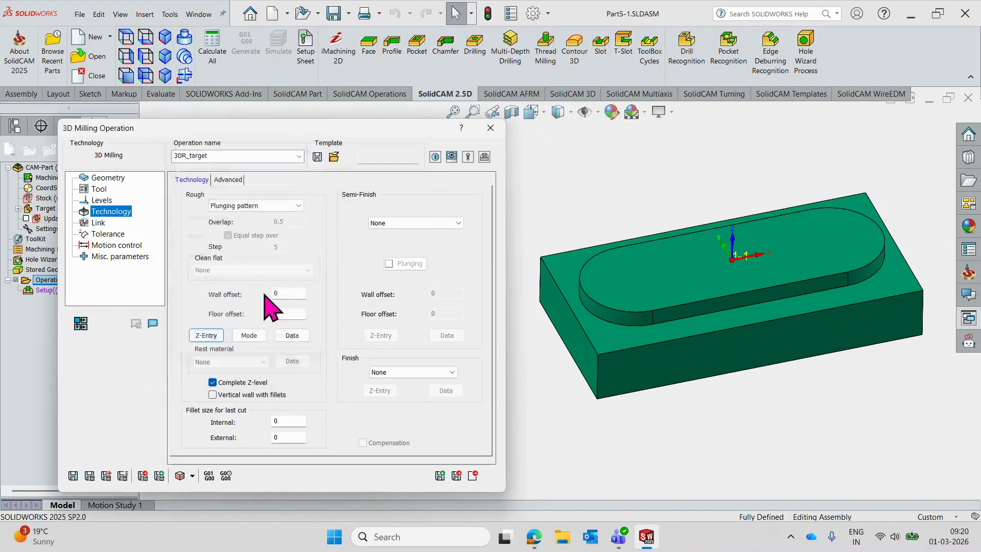
Step: Set the open pocket mode of the roughing to Profile
left_click(259, 334)
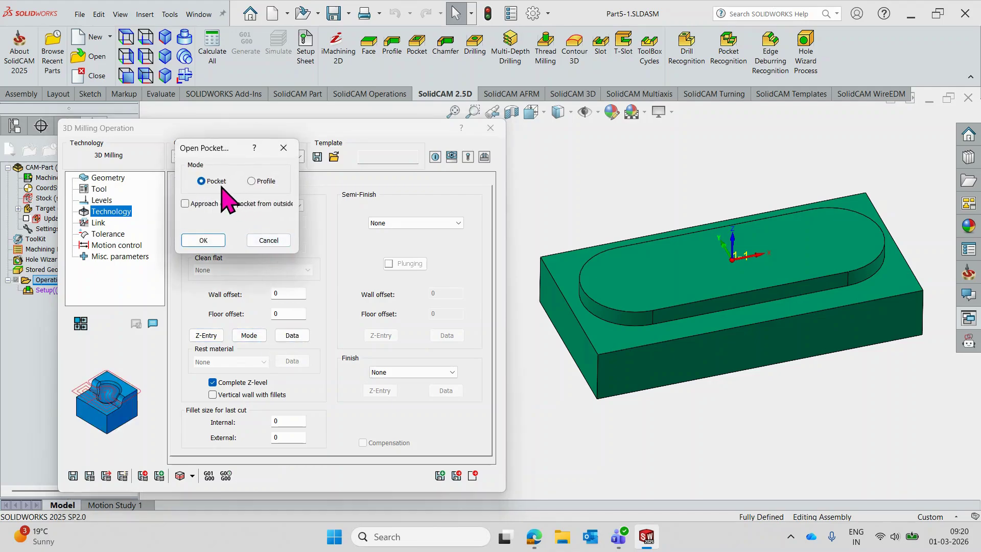
left_click(255, 182)
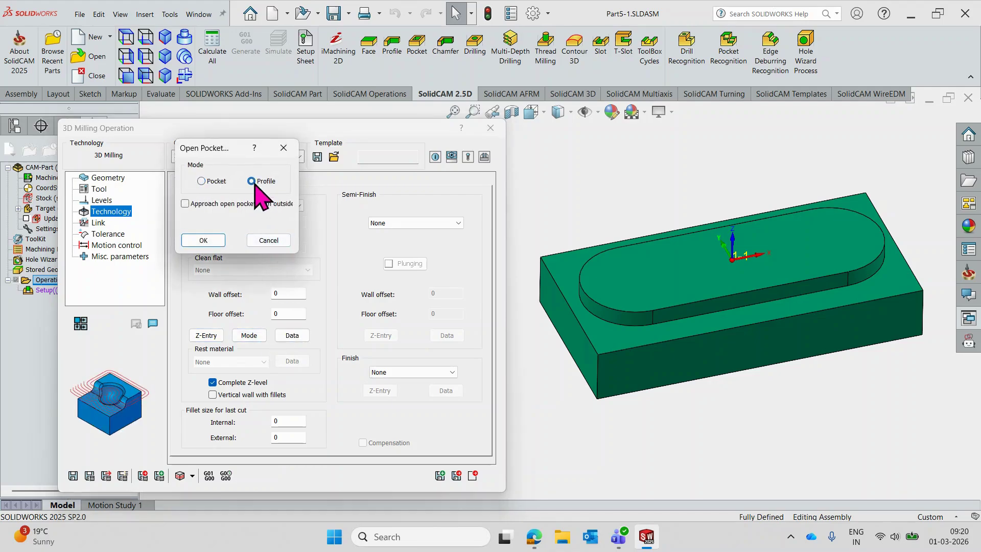
left_click(216, 242)
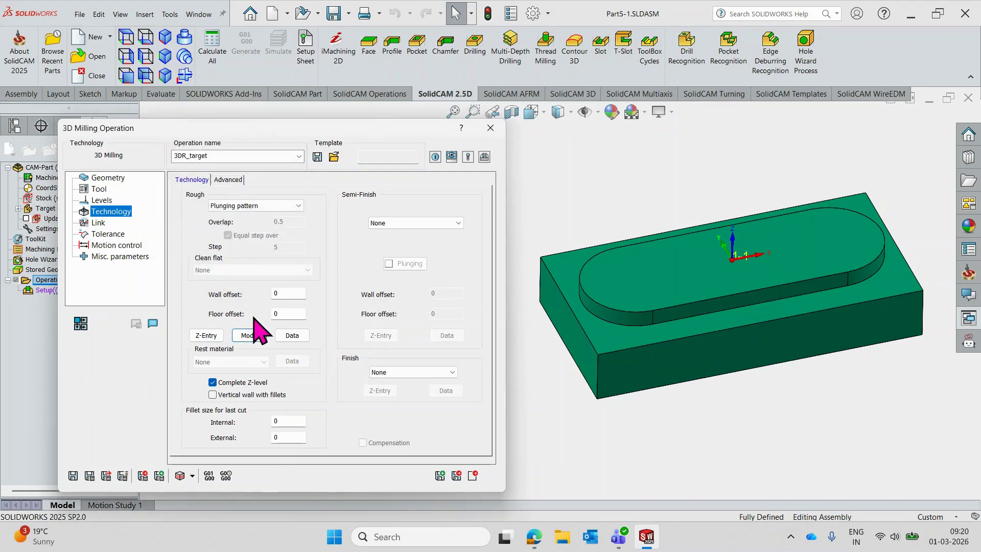
Step: Set the plunging type to Follow the Stock, check the drill cycle's dwell option without editing it, and accept the plunging data
left_click(293, 336)
left_click_drag(478, 152, 291, 136)
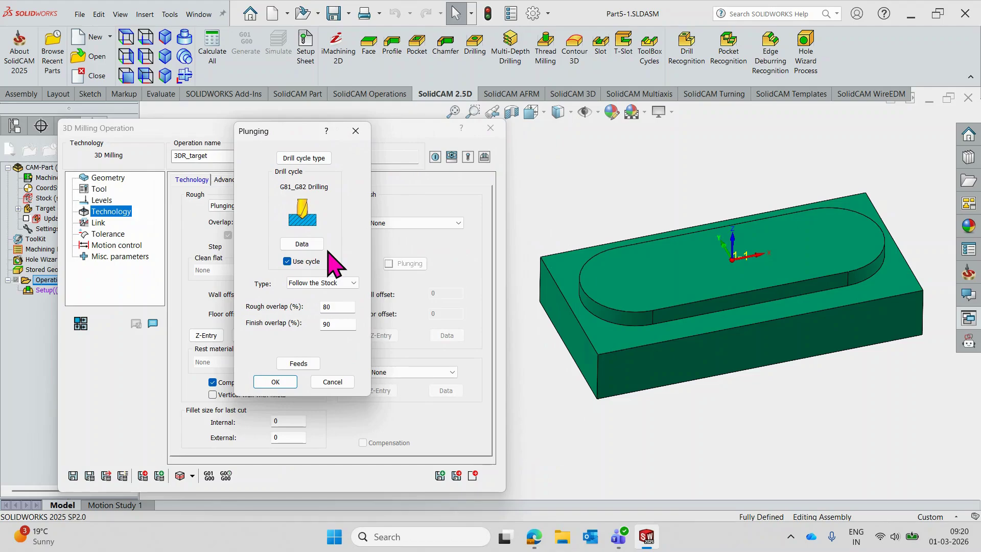
left_click(348, 283)
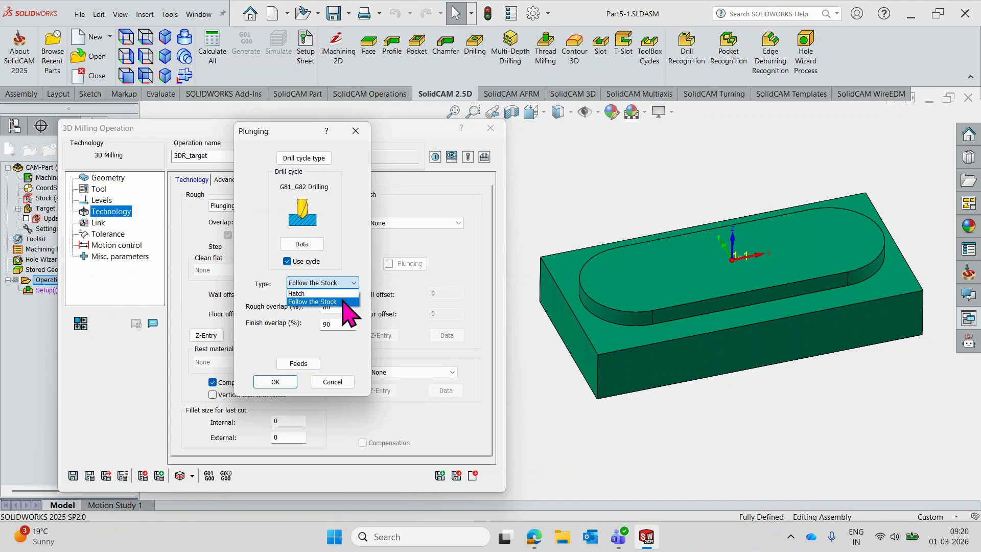
left_click(343, 301)
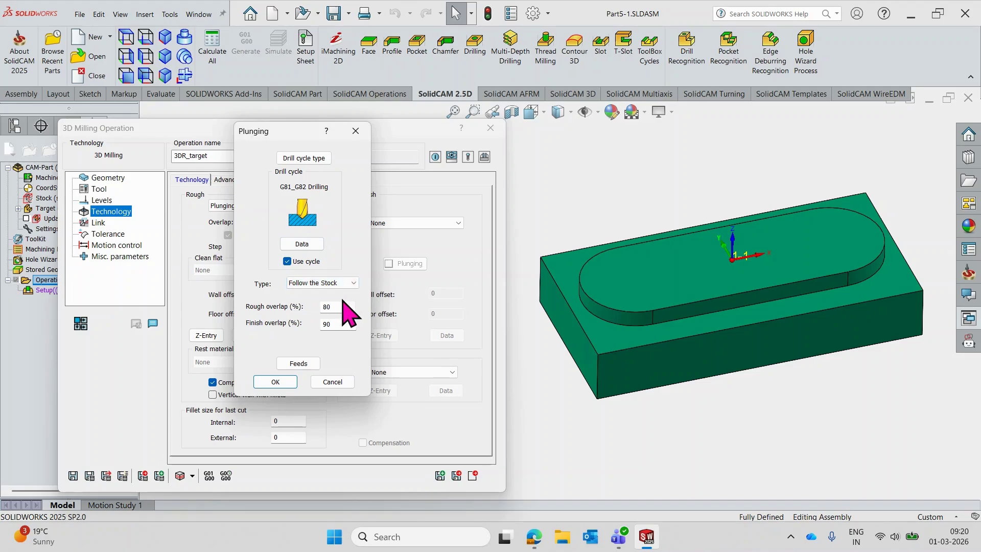
left_click(302, 244)
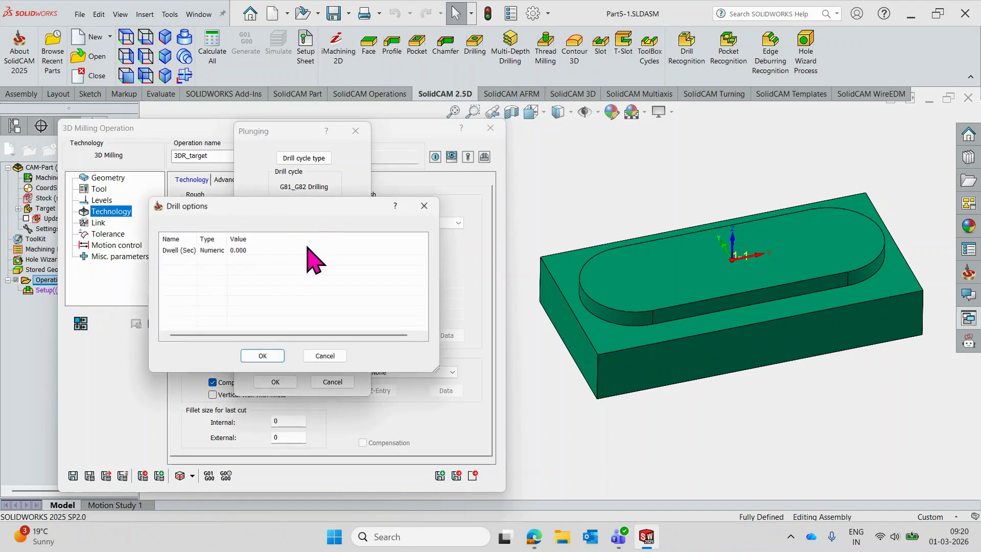
left_click(327, 356)
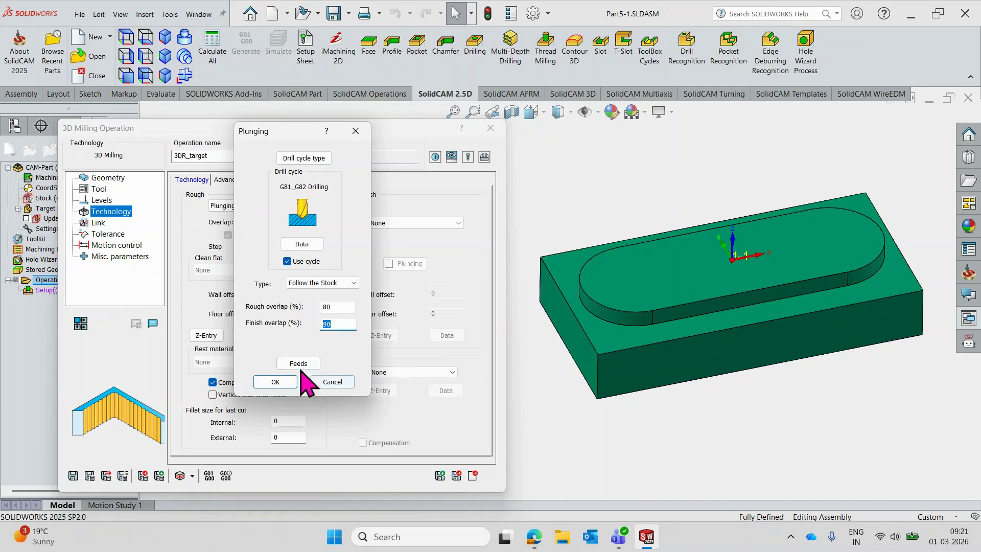
left_click(275, 382)
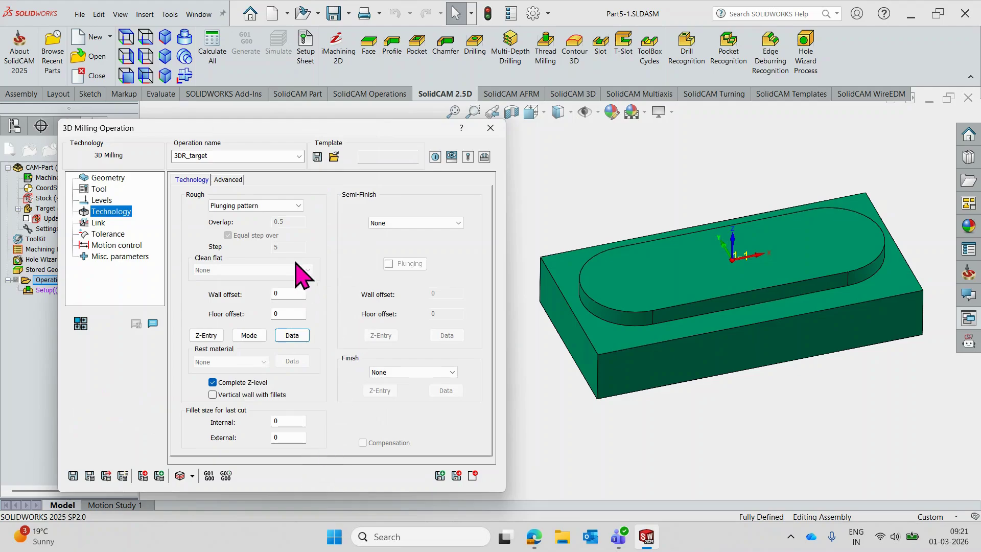
Step: Check the link settings, save and calculate the operation, and examine the plunging toolpath over the block
left_click(98, 223)
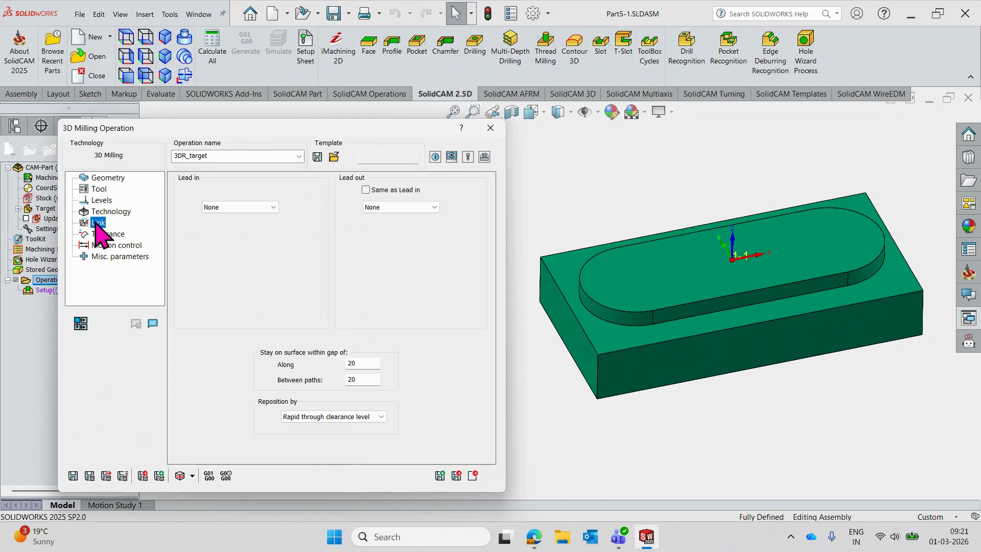
left_click(102, 213)
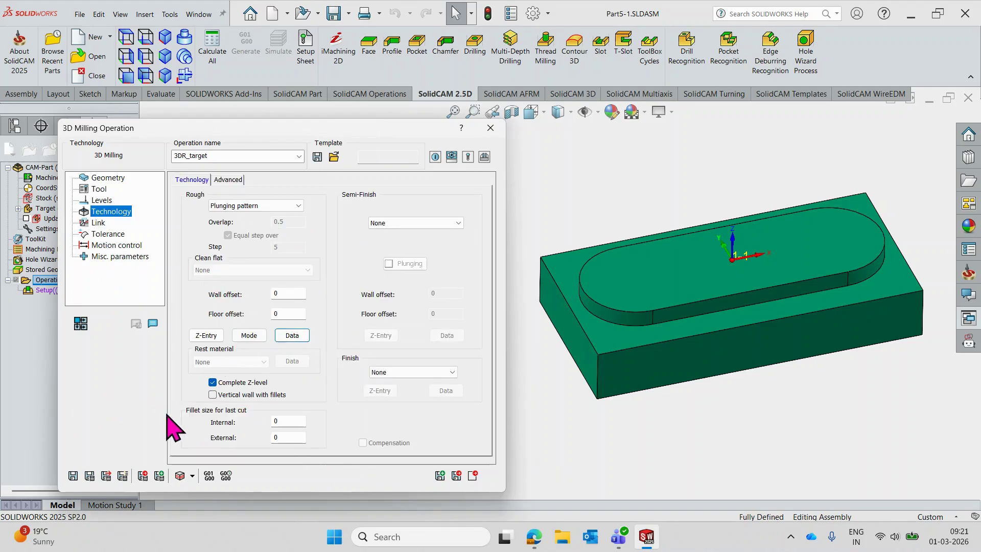
left_click(73, 475)
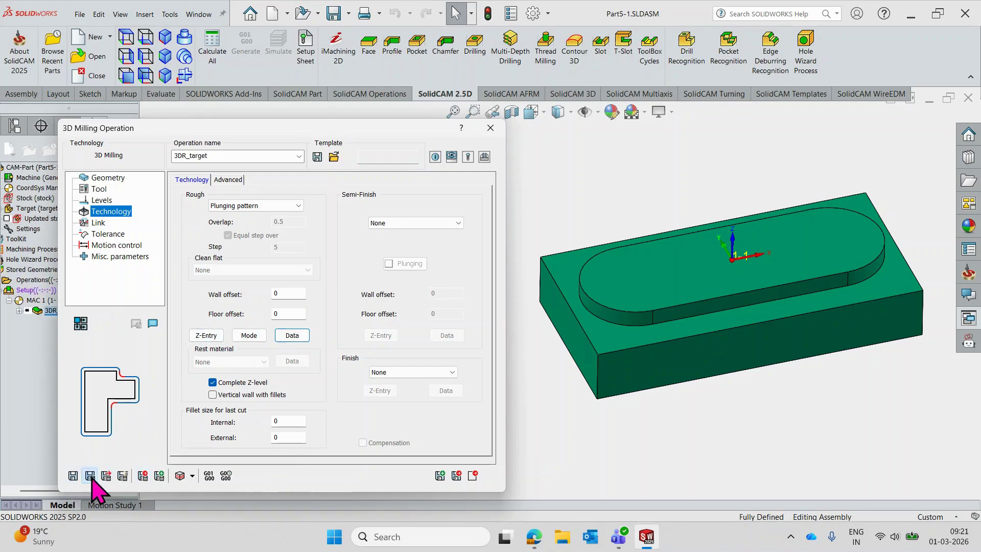
left_click(91, 477)
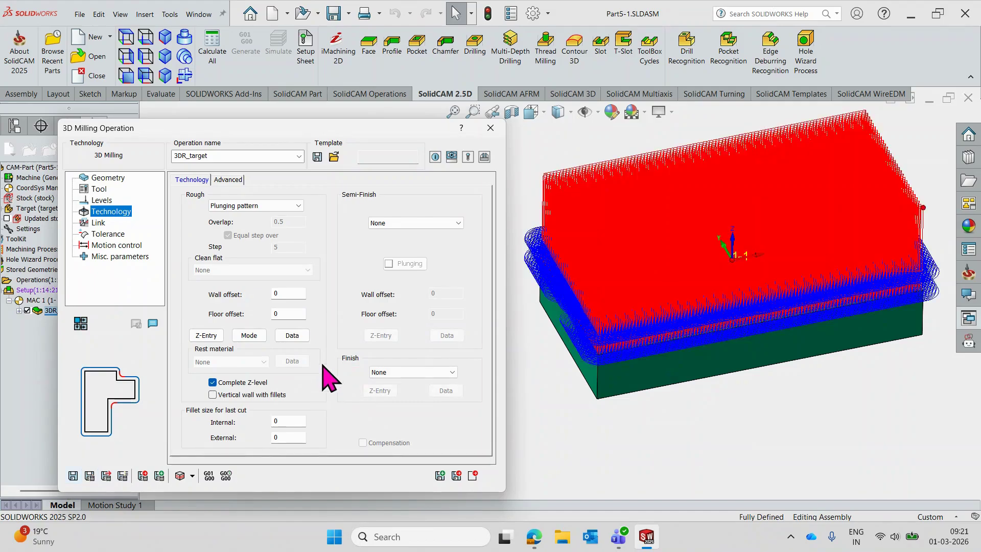
scroll(659, 335, "up", 5)
middle_click_drag(659, 335, 679, 297)
scroll(678, 299, "down", 7)
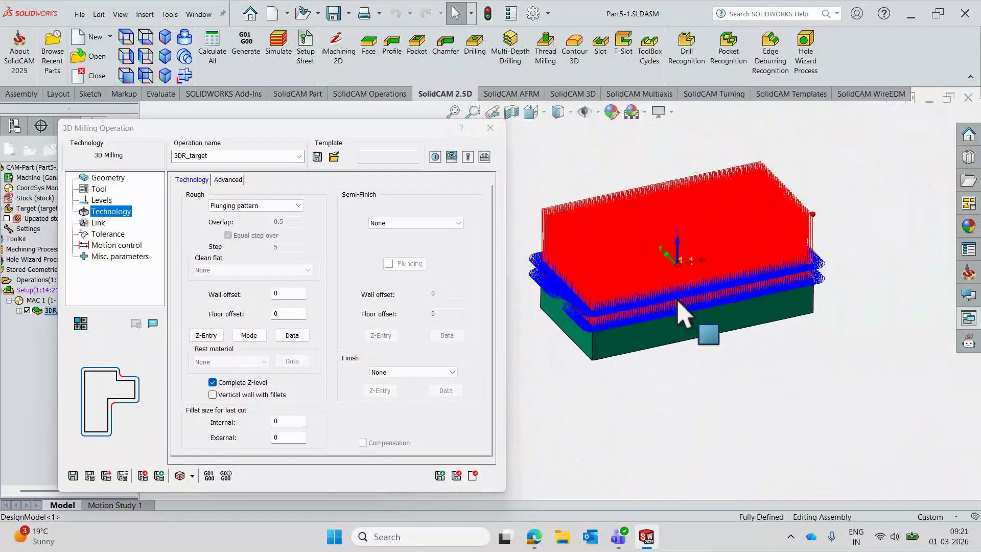
scroll(589, 277, "up", 3)
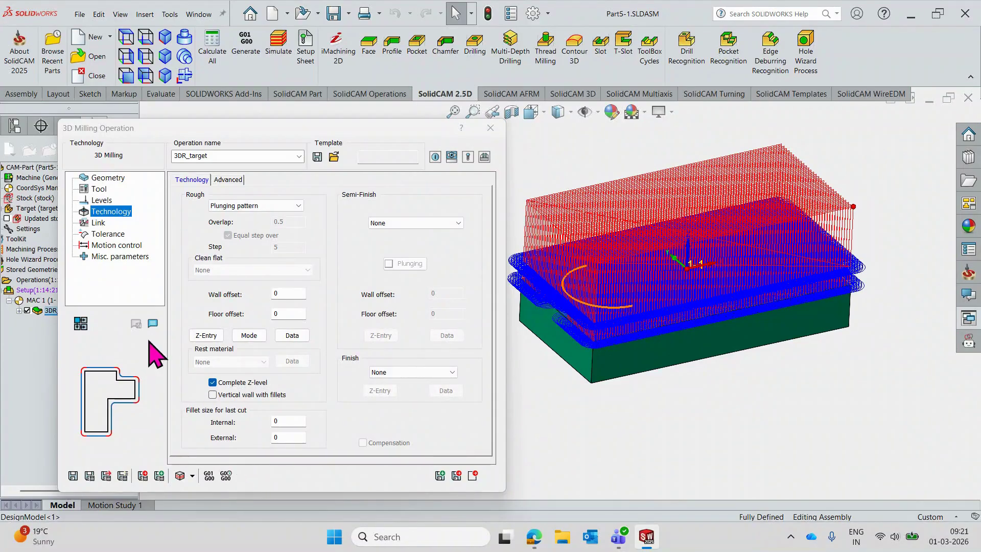
Step: Set the clearance level to 5 and the safety distance to 1, and recalculate the operation
left_click(110, 200)
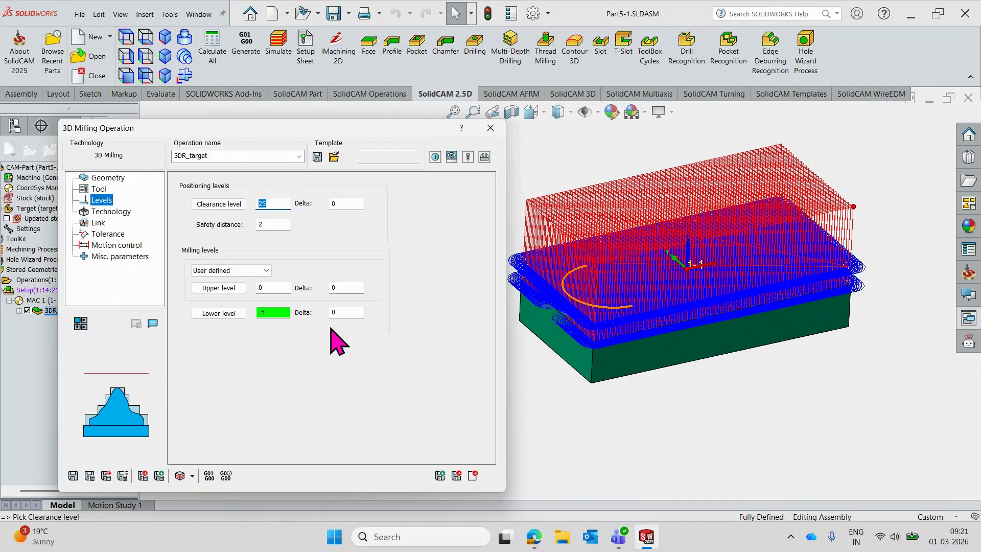
left_click(267, 225)
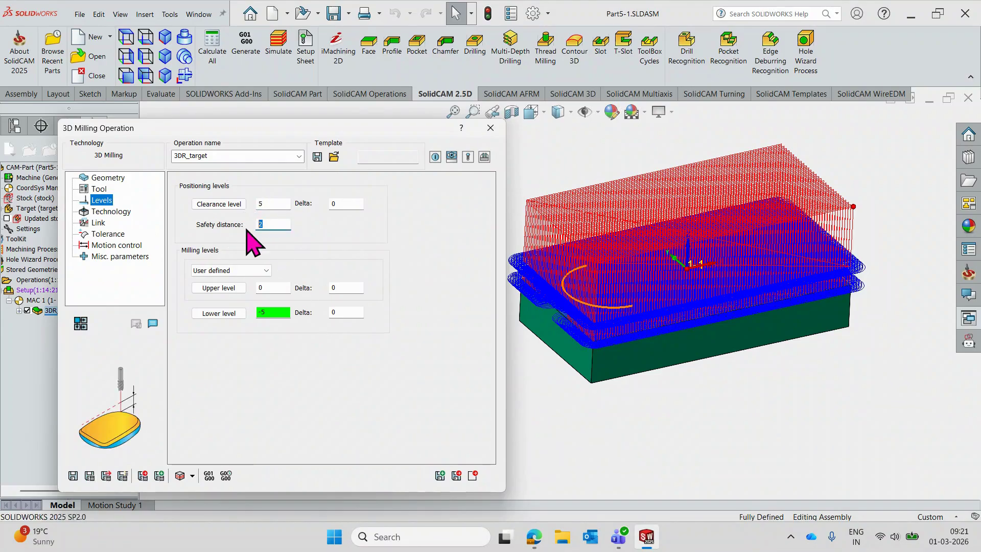
type("1")
left_click(90, 478)
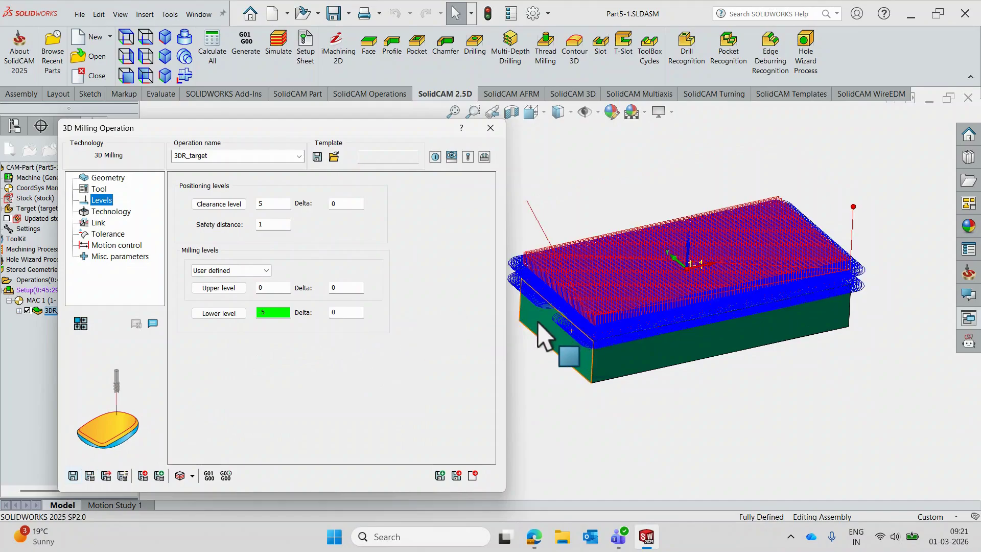
Step: Start a SolidVerify simulation of the plunging operation at the lowest simulation speed
left_click(113, 211)
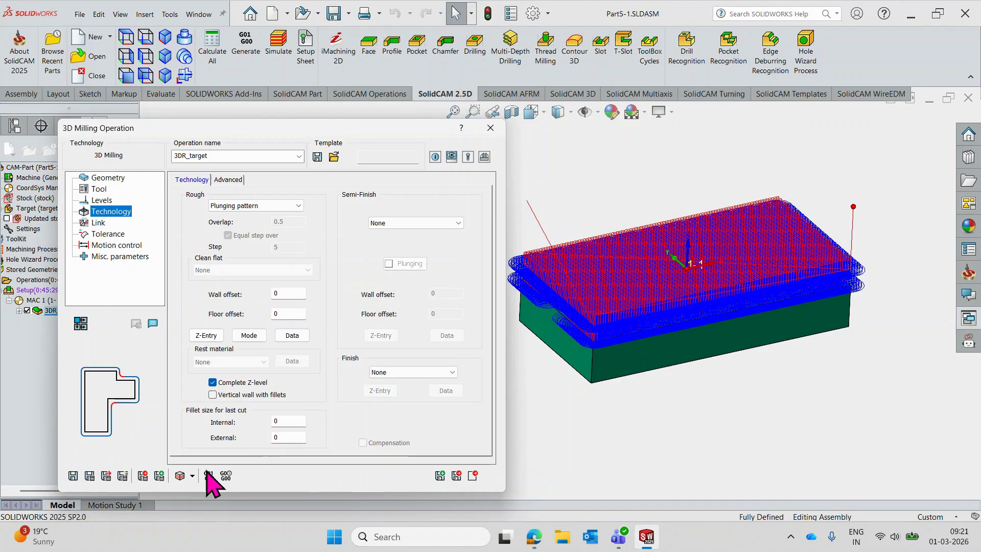
left_click(179, 477)
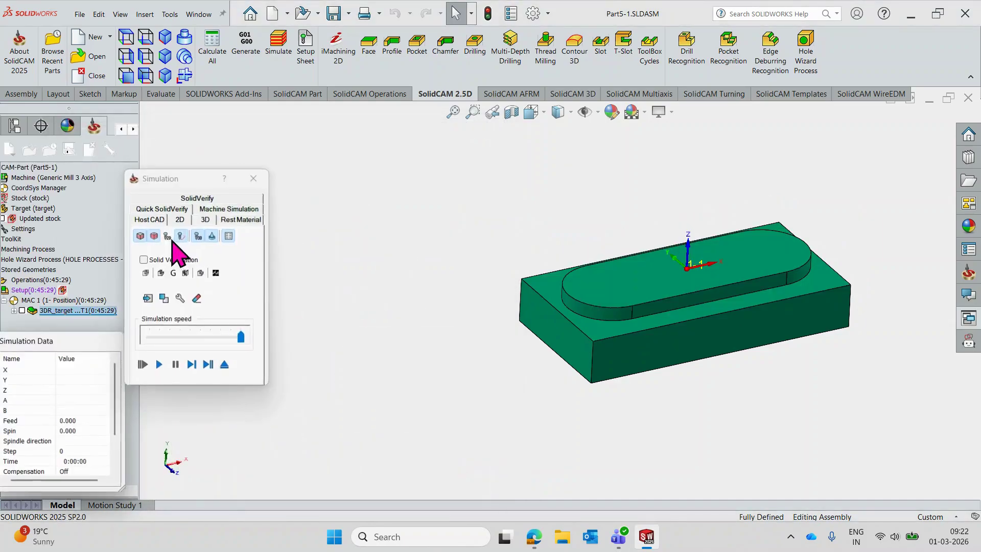
left_click(205, 200)
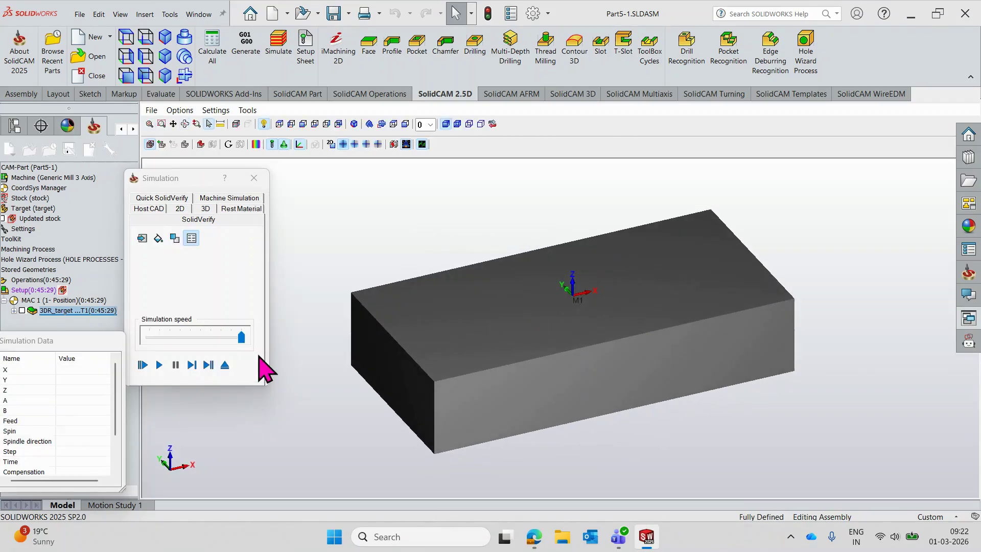
left_click_drag(243, 341, 169, 342)
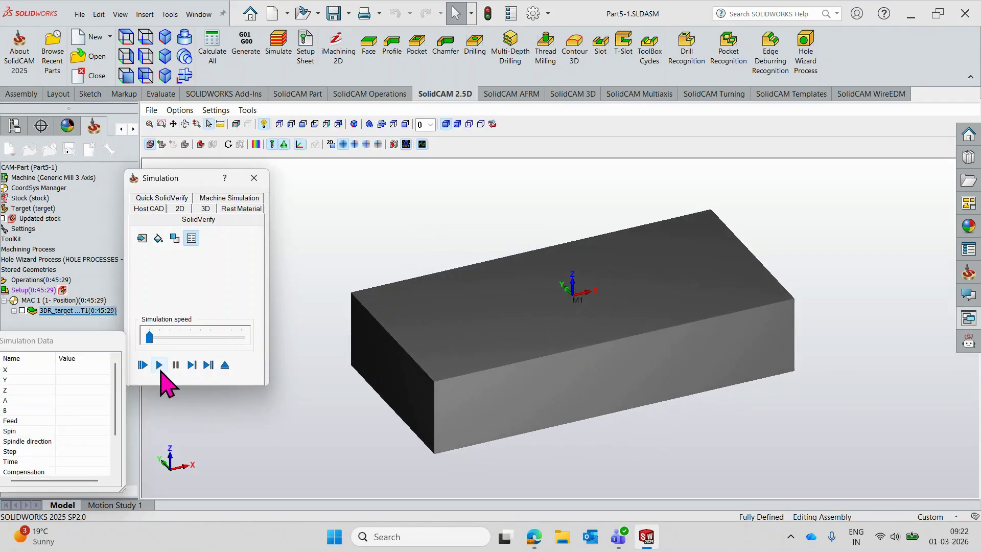
left_click(158, 365)
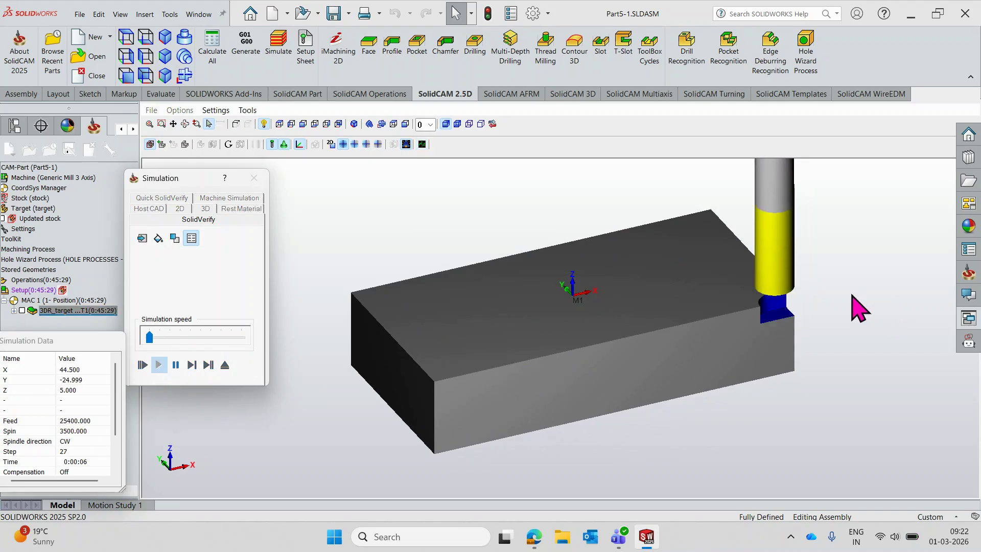
Step: Examine the plunging cuts along the block's edge and run the rest of the simulation at maximum speed
scroll(775, 307, "down", 3)
middle_click_drag(772, 307, 758, 303)
scroll(814, 300, "up", 3)
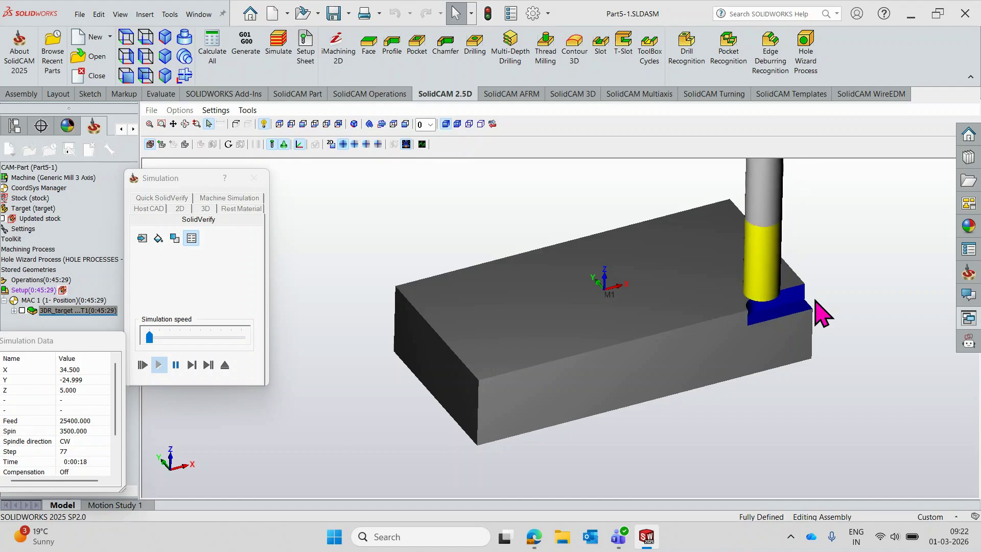
middle_click_drag(734, 287, 731, 287)
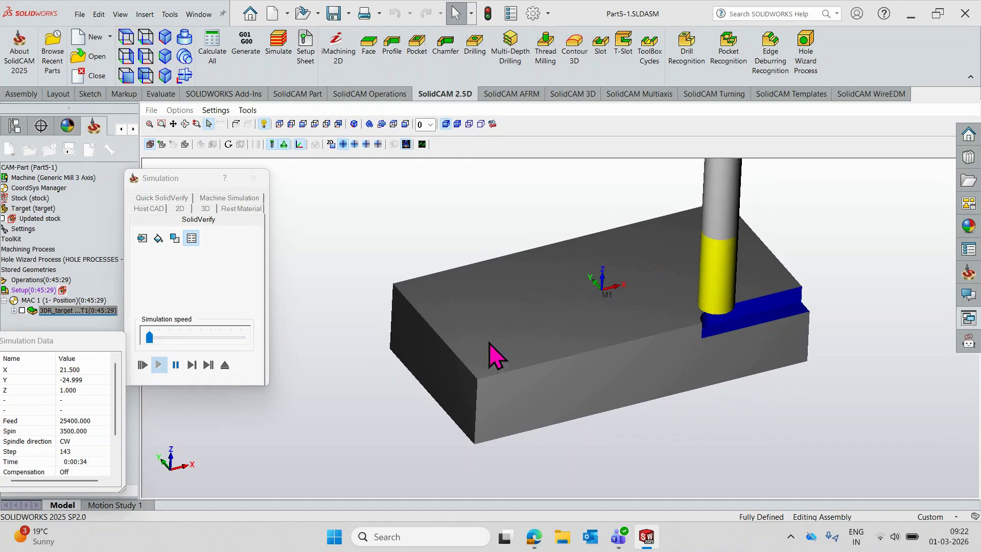
left_click_drag(149, 337, 241, 337)
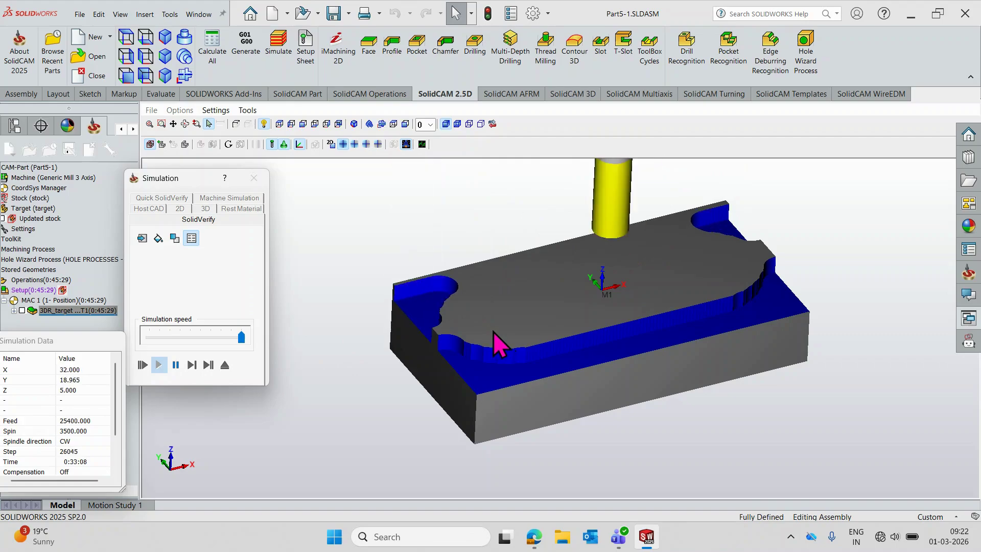
mouse_move(503, 328)
middle_mouse_down()
mouse_move(499, 313)
mouse_move(521, 328)
middle_mouse_up()
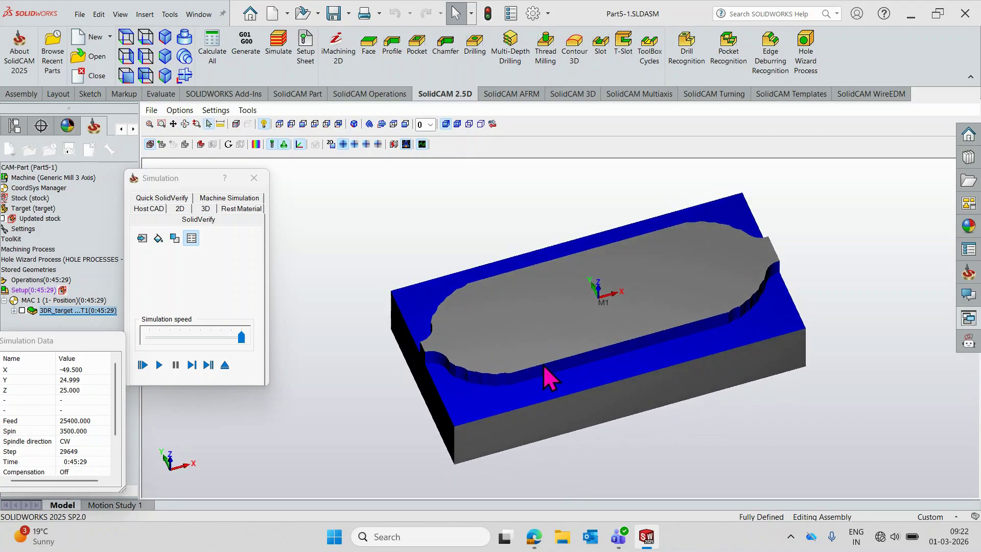
Step: Exit the simulation and recalculate the plunging operation with the end mill's diameter set to 6 mm
middle_click_drag(587, 335, 581, 328)
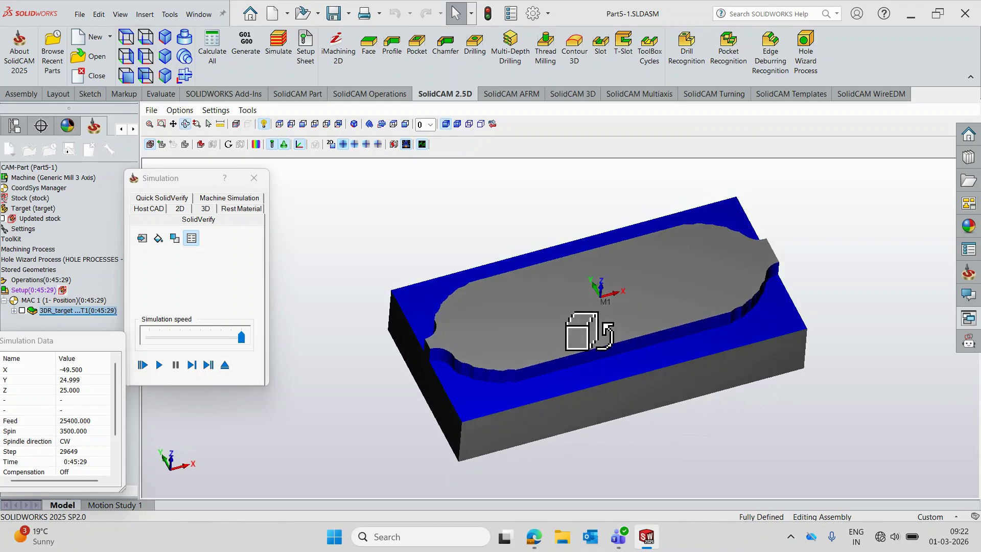
left_click(225, 365)
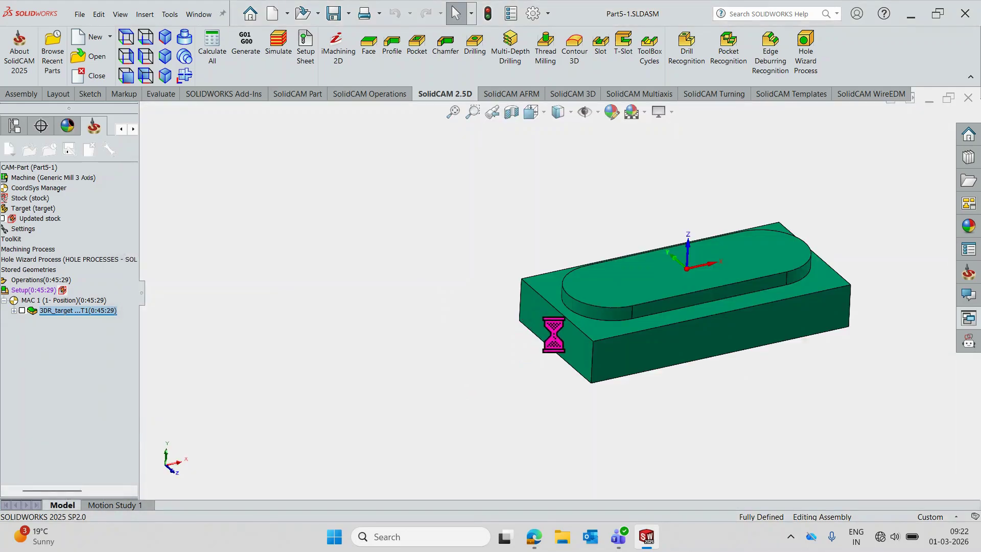
left_click(97, 189)
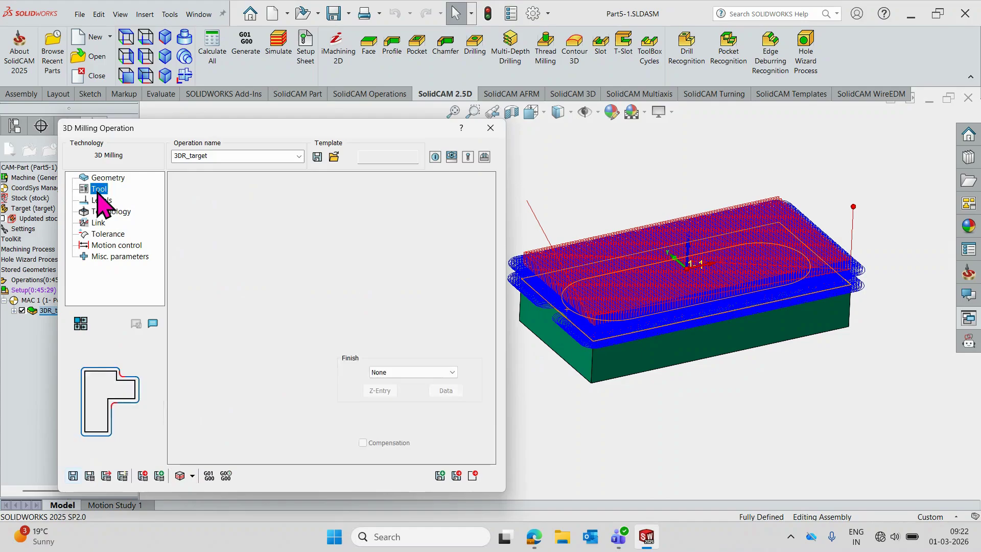
left_click(275, 396)
left_click(248, 410)
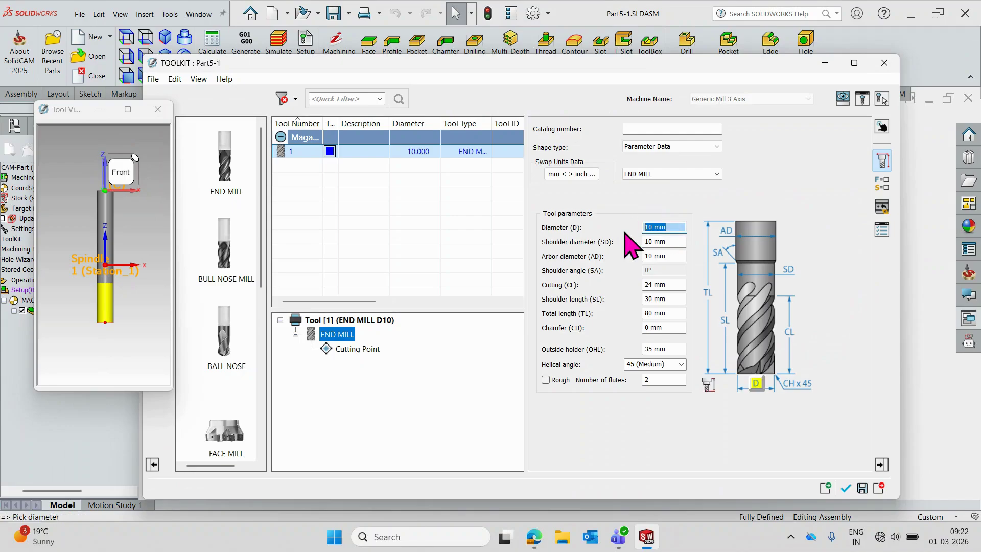
left_click(674, 244)
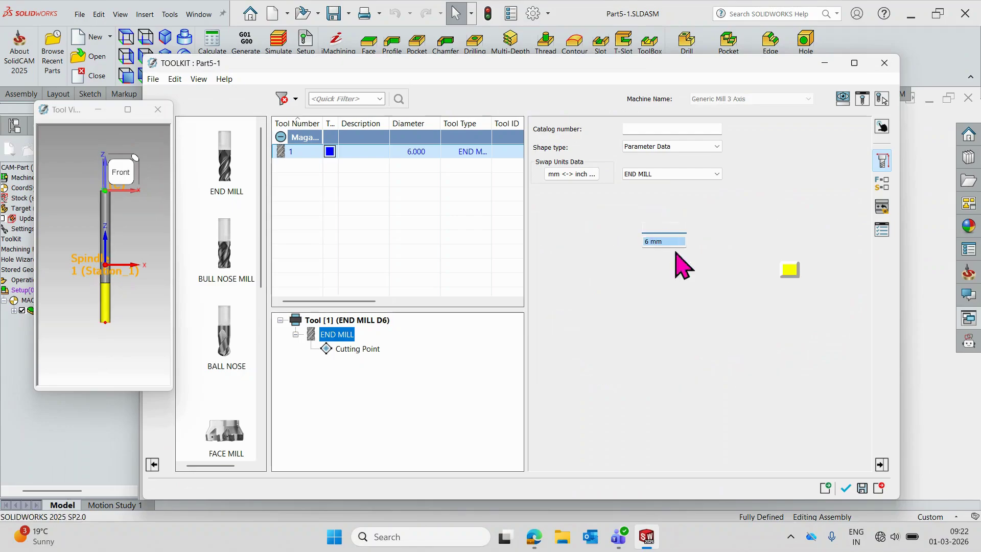
left_click(847, 490)
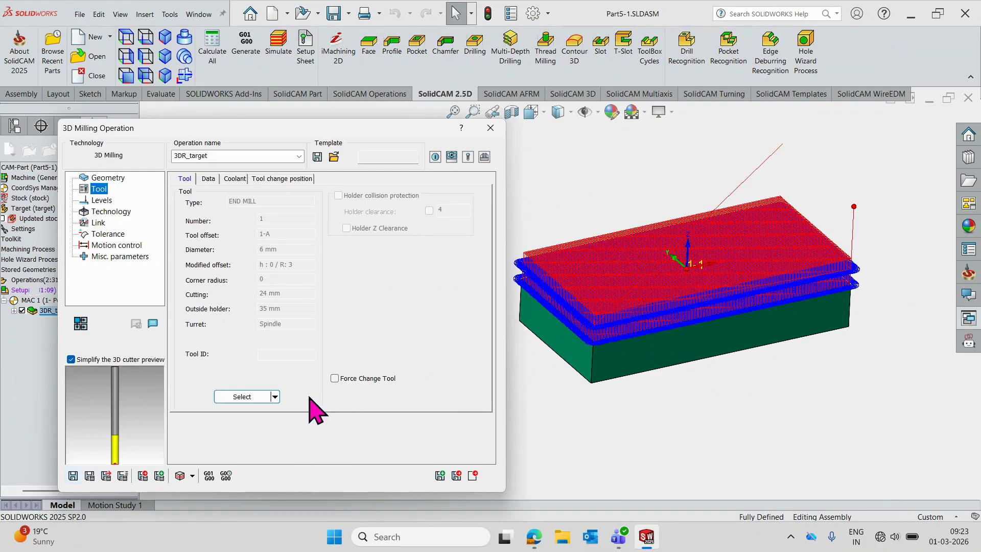
Step: Run the SolidVerify simulation of the plunging operation with the 6 mm end mill
left_click(180, 475)
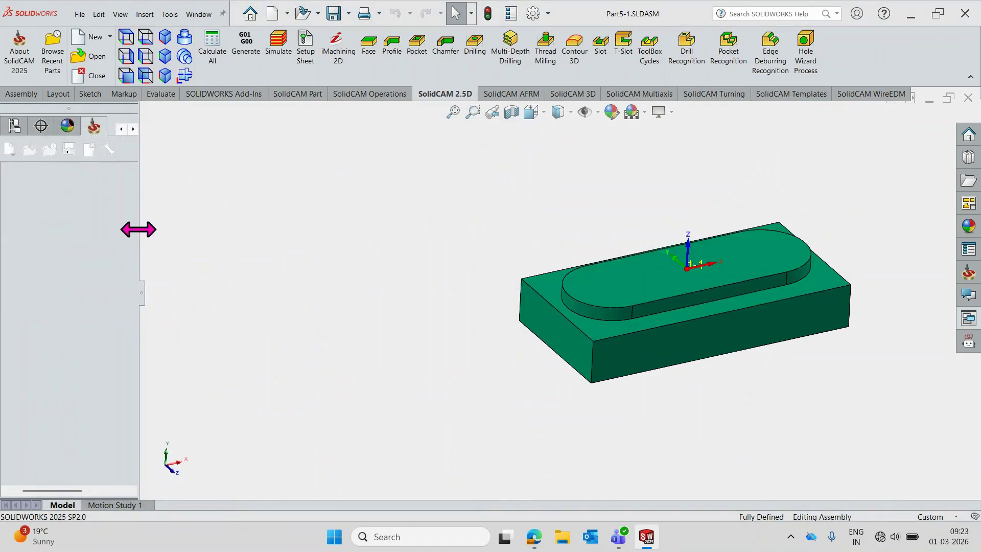
left_click(193, 198)
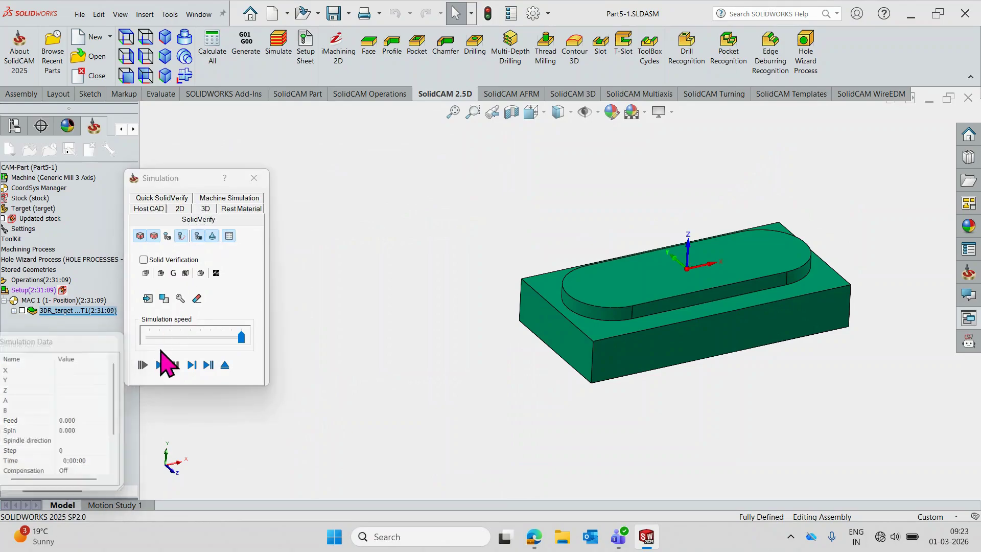
left_click(159, 365)
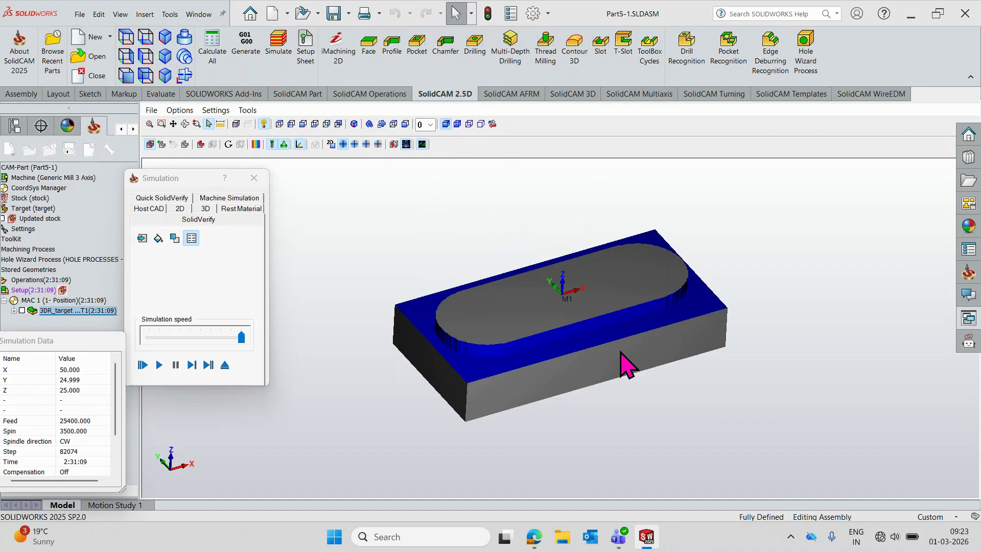
Step: Compare the machined stock with the target, examine the material left on the boss walls and exit the simulation
middle_click_drag(624, 300, 587, 306)
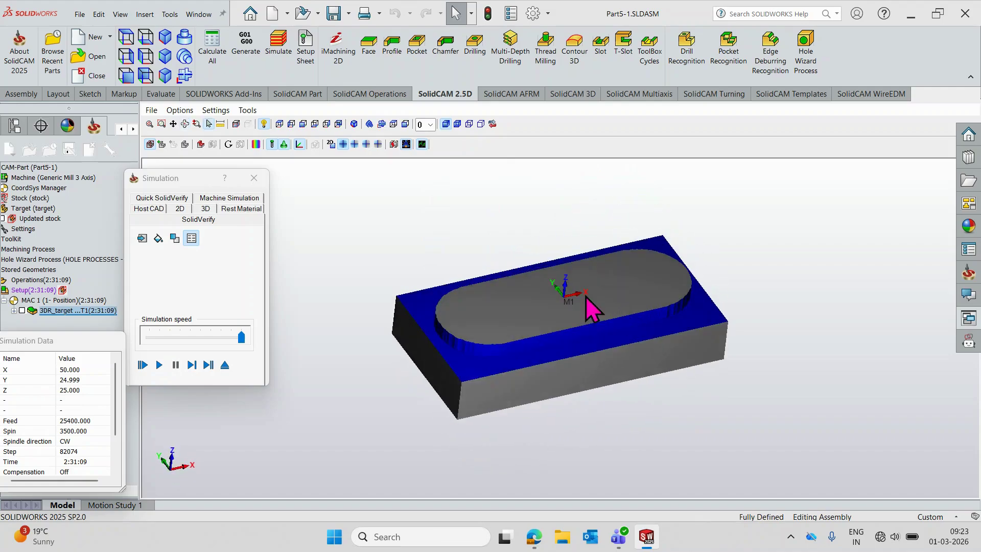
left_click(271, 146)
left_click(751, 144)
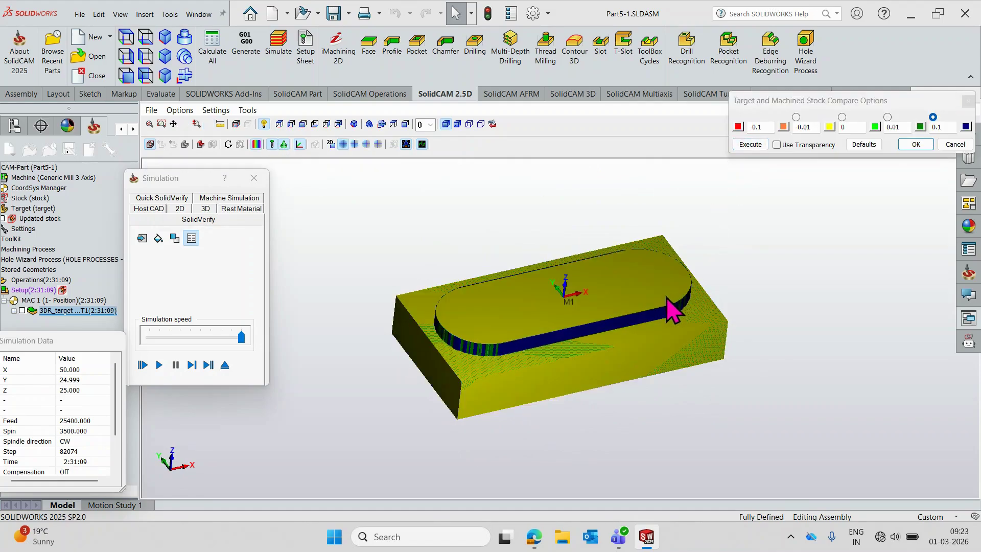
mouse_move(600, 324)
middle_mouse_down()
mouse_move(672, 324)
mouse_move(635, 309)
mouse_move(666, 343)
mouse_move(591, 339)
mouse_move(635, 325)
mouse_move(572, 327)
mouse_move(608, 327)
middle_mouse_up()
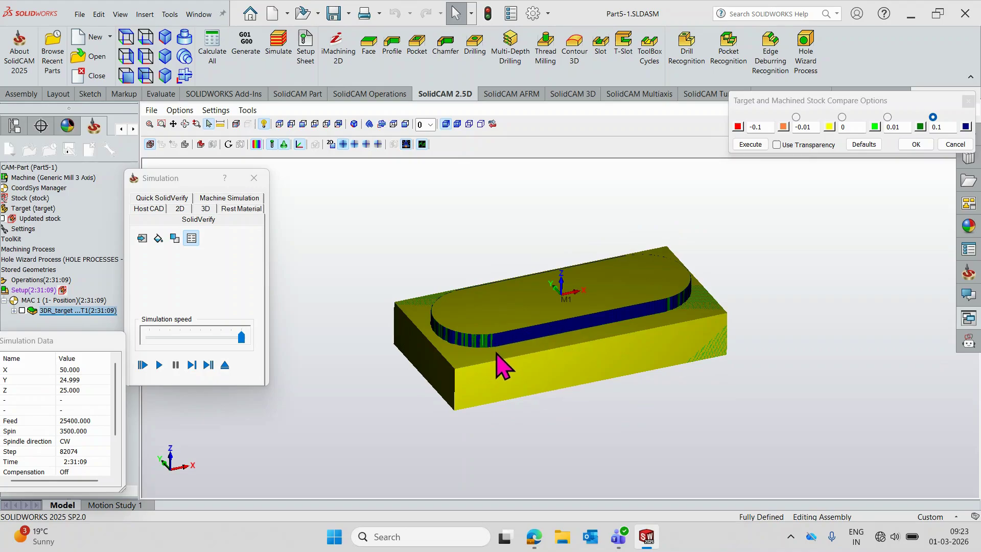
mouse_move(571, 332)
middle_mouse_down()
mouse_move(620, 322)
mouse_move(526, 324)
mouse_move(574, 317)
mouse_move(588, 340)
middle_mouse_up()
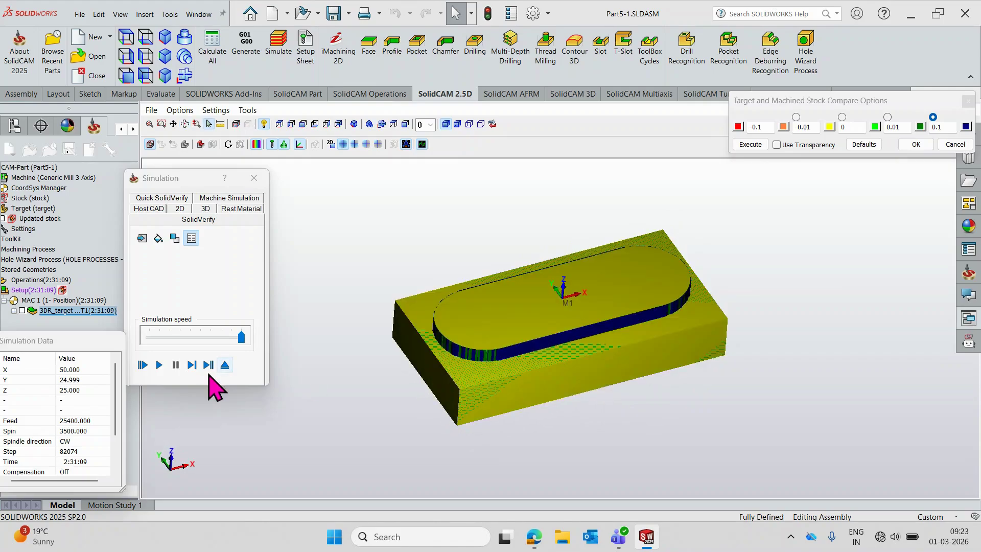
left_click(225, 365)
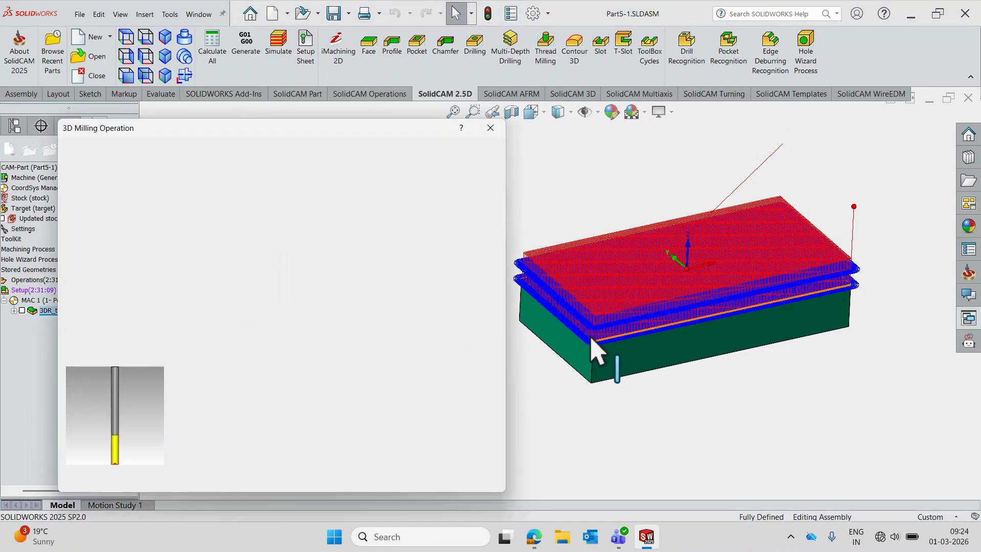
Step: Examine the plunging toolpath's moves at the corners and along the edges of the block
scroll(565, 339, "down", 6)
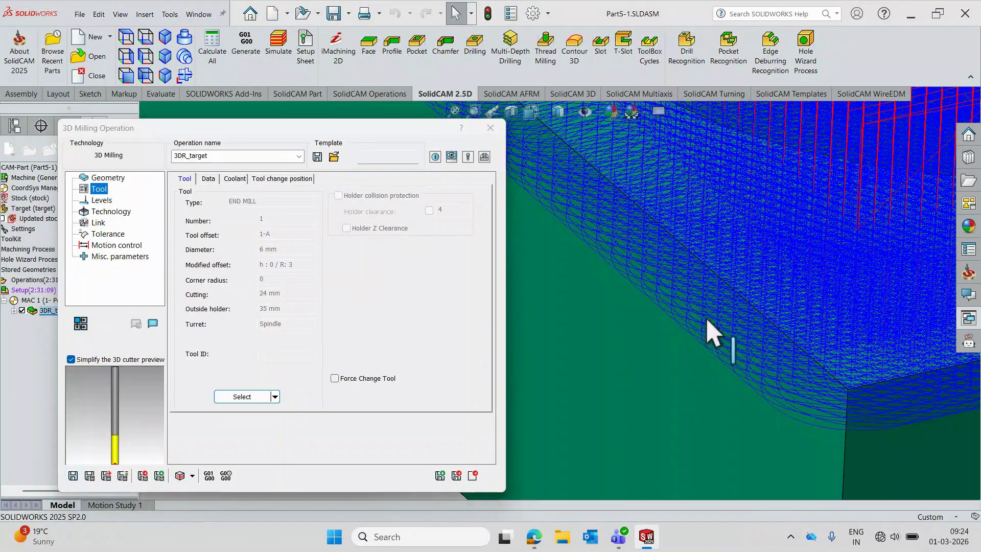
scroll(729, 423, "up", 5)
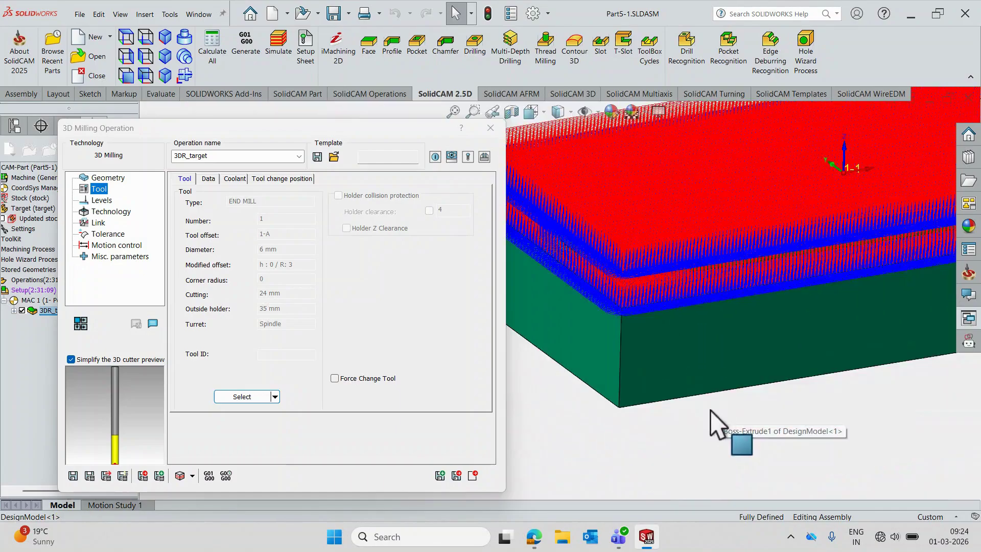
scroll(710, 410, "up", 5)
middle_click_drag(679, 263, 674, 277)
scroll(531, 249, "down", 2)
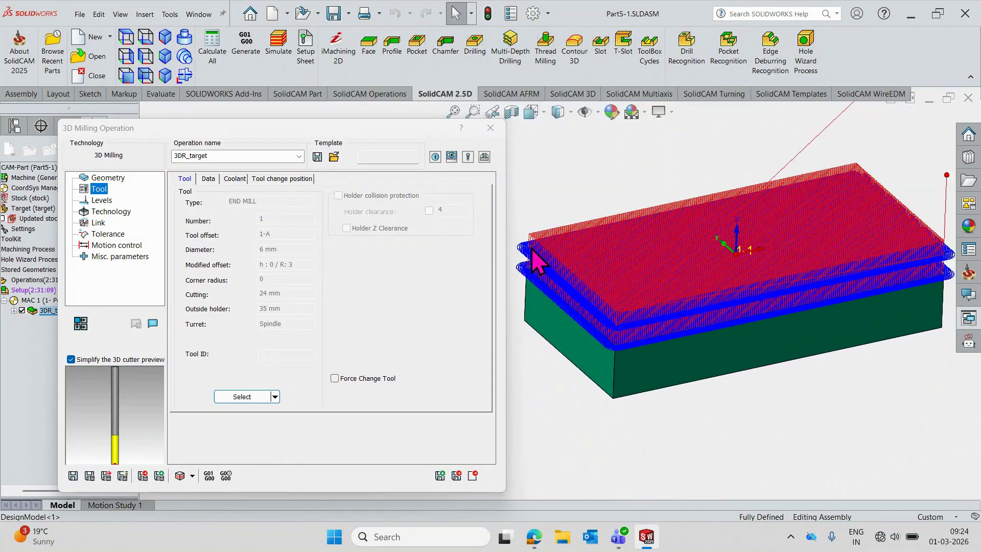
scroll(531, 249, "down", 4)
scroll(544, 269, "up", 2)
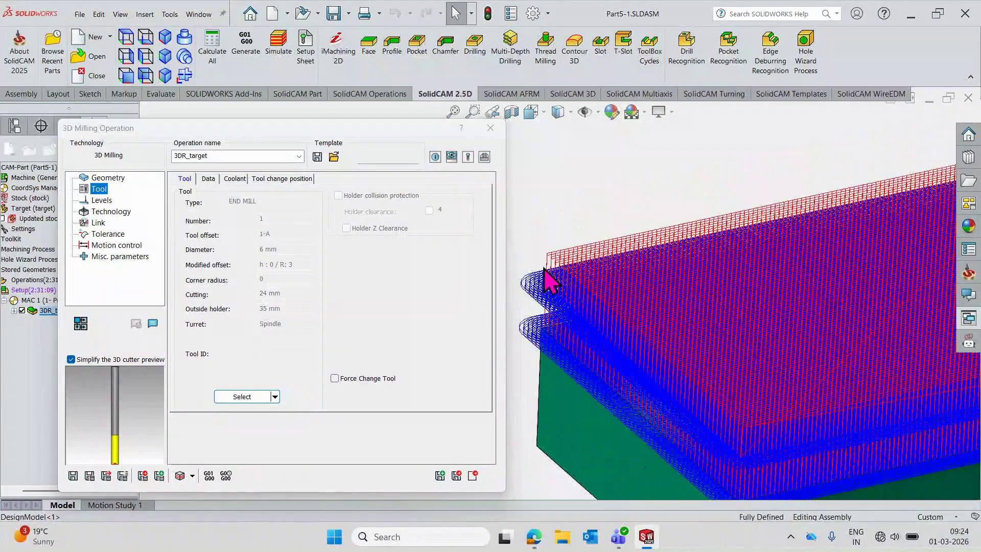
scroll(689, 260, "up", 6)
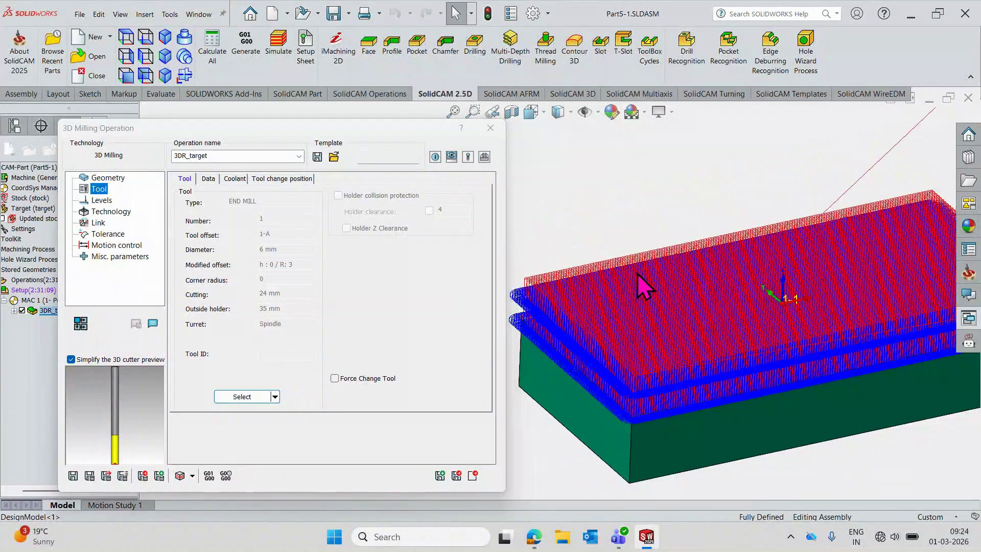
scroll(844, 288, "down", 3)
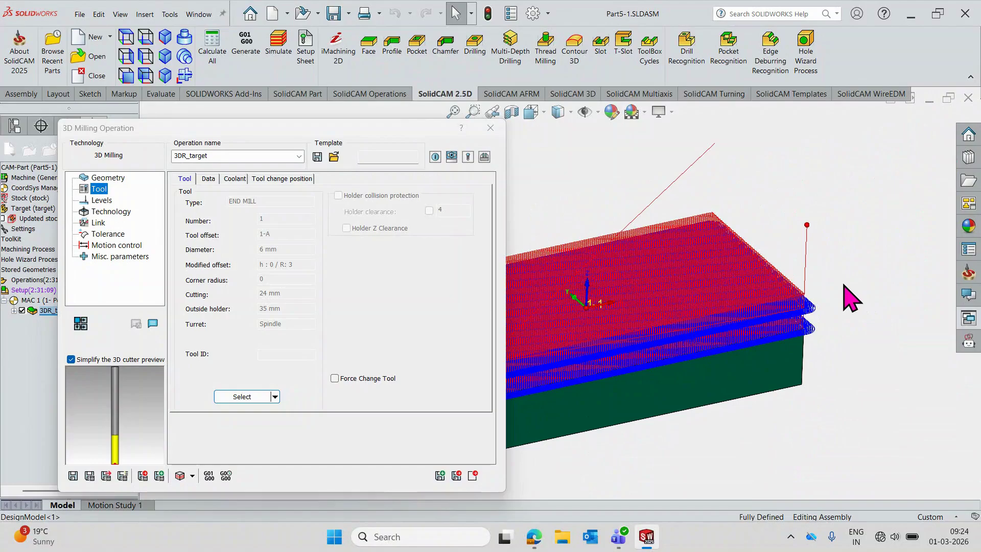
Step: Hide the toolpath and display the working area geometry w_a on the block
left_click(110, 178)
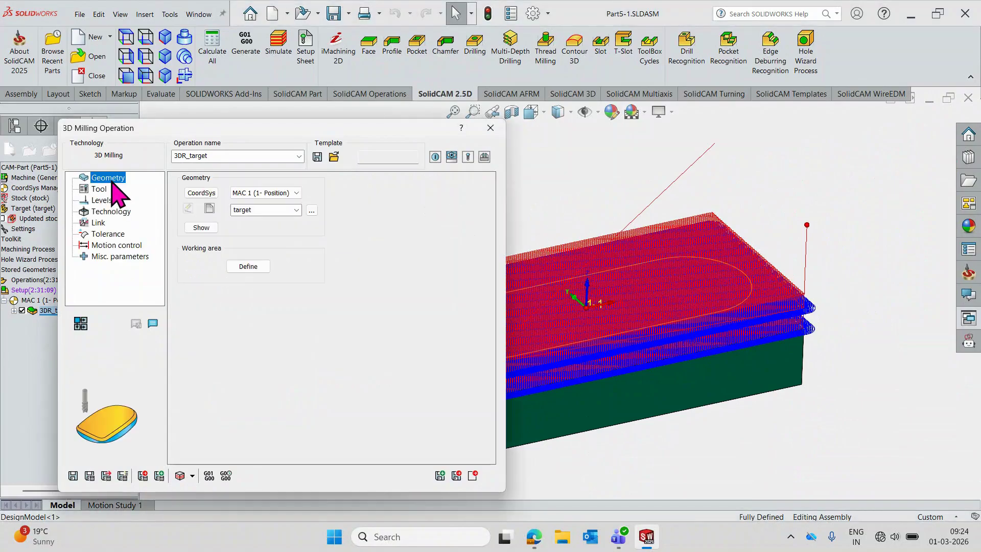
left_click(249, 266)
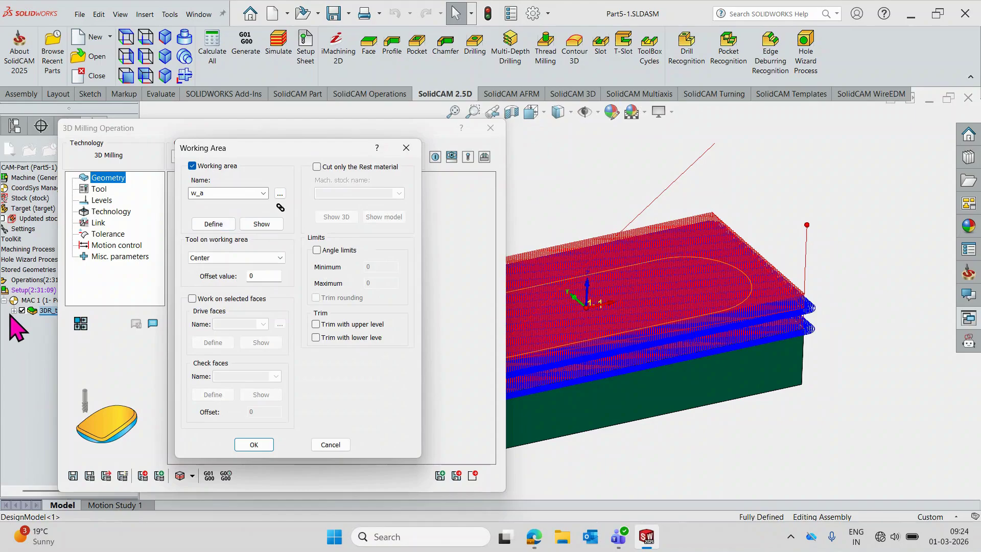
left_click(22, 310)
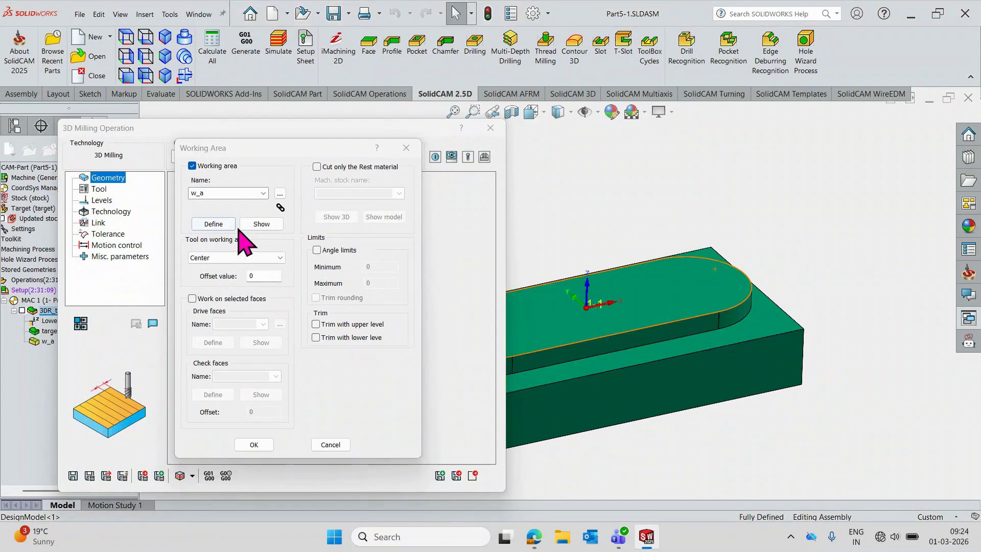
left_click(259, 224)
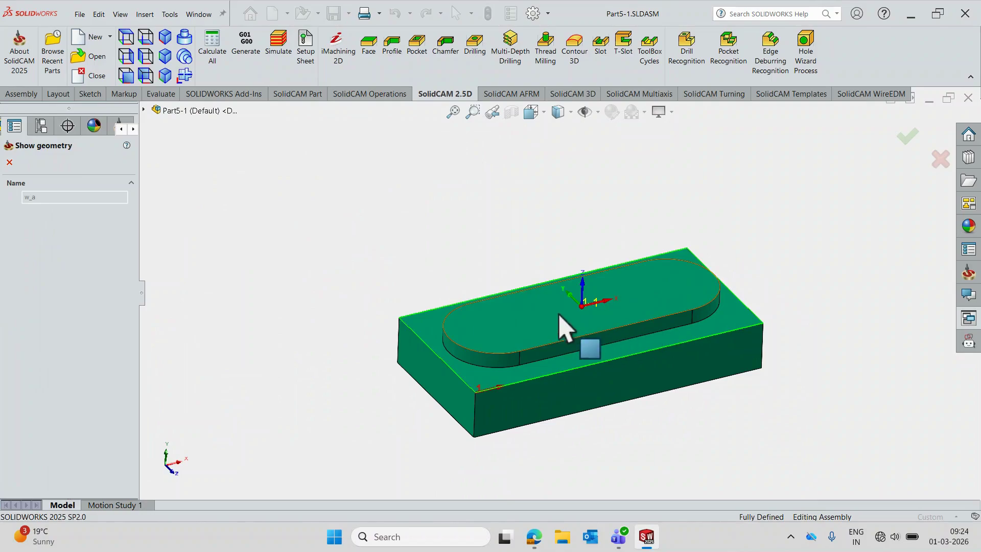
left_click(9, 162)
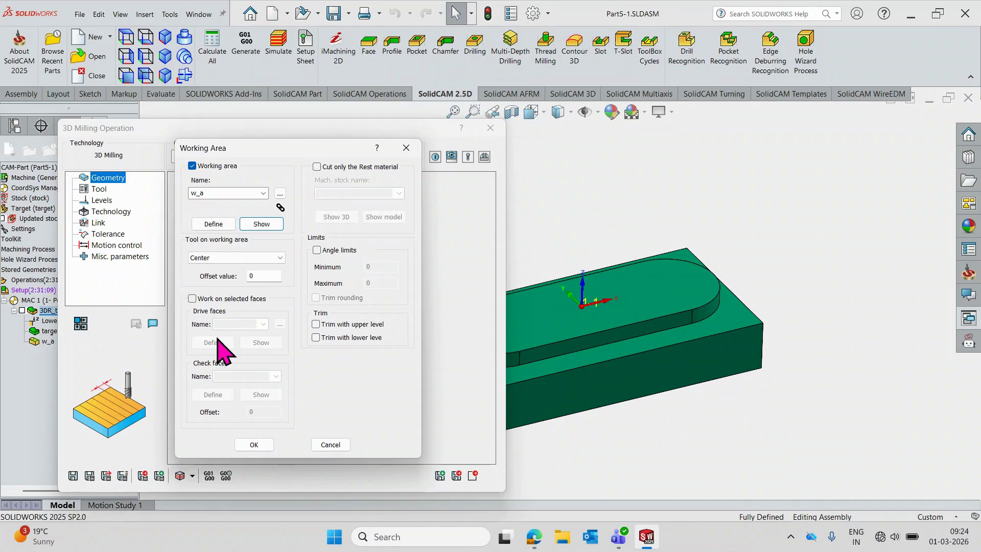
left_click(329, 444)
Step: Change the roughing technology from Plunging pattern to Contour, and save and calculate the operation
left_click(101, 190)
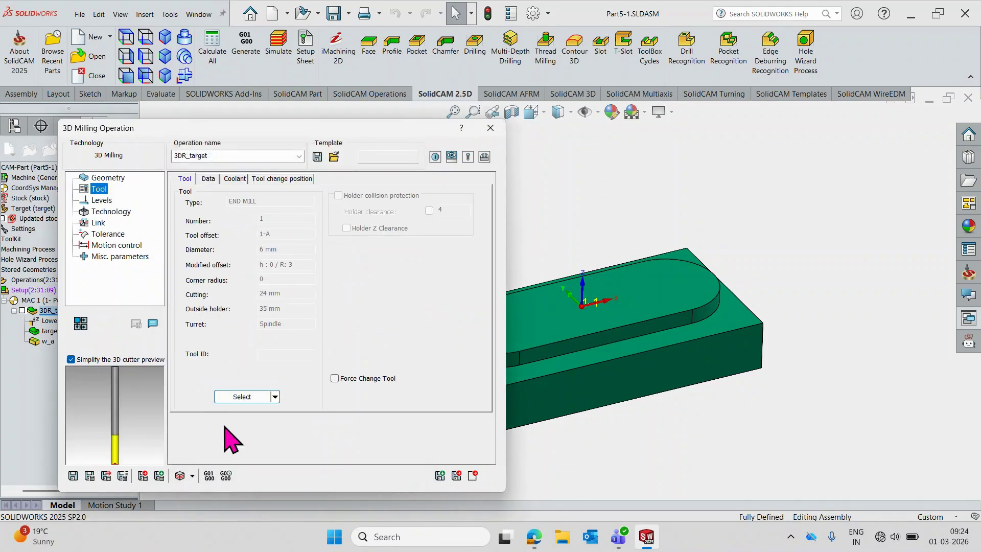
left_click(102, 200)
left_click(111, 212)
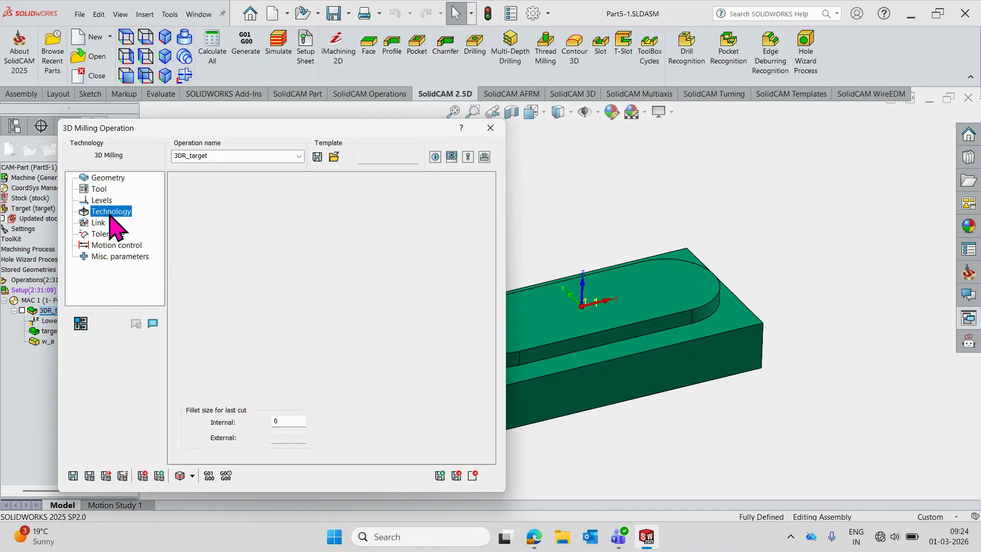
left_click(250, 206)
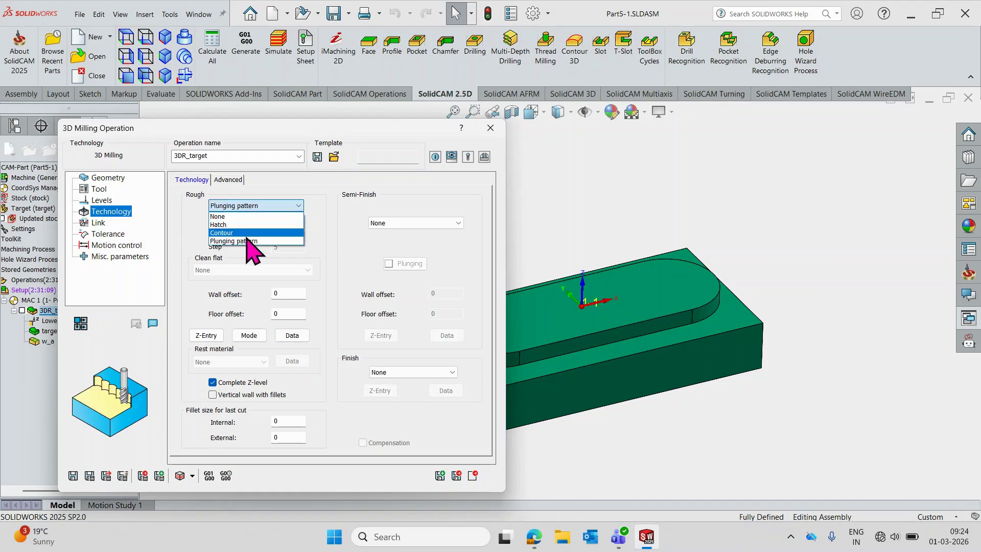
left_click(269, 242)
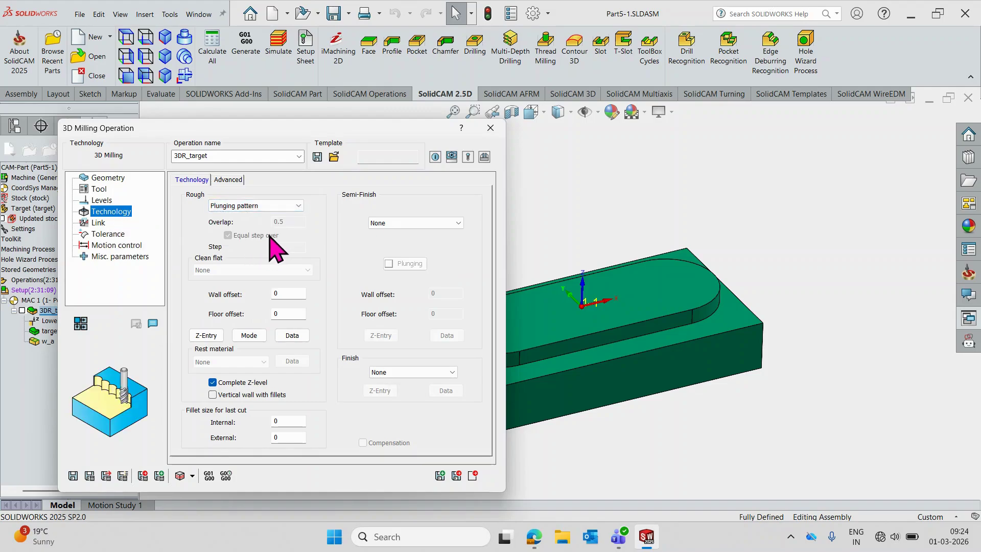
left_click(274, 206)
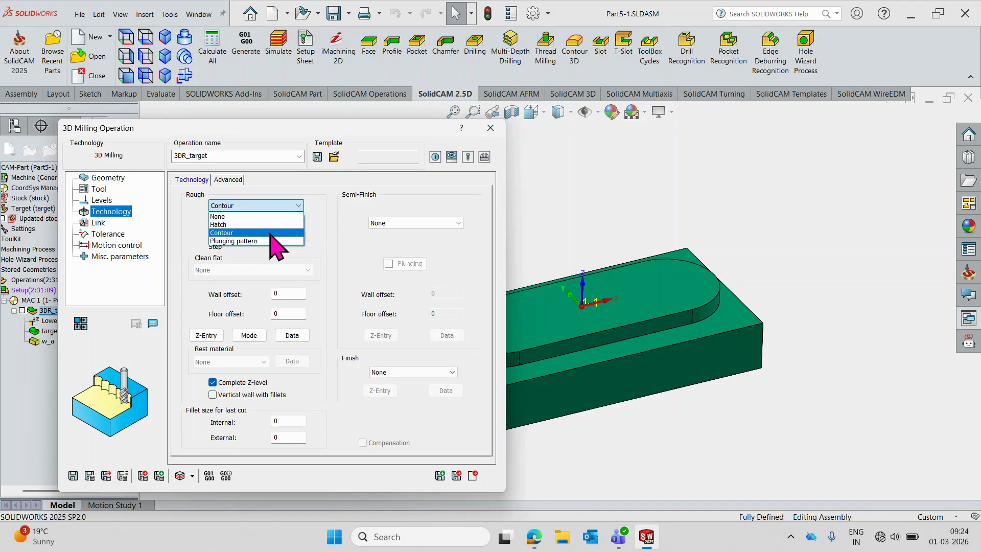
left_click(270, 233)
left_click(105, 475)
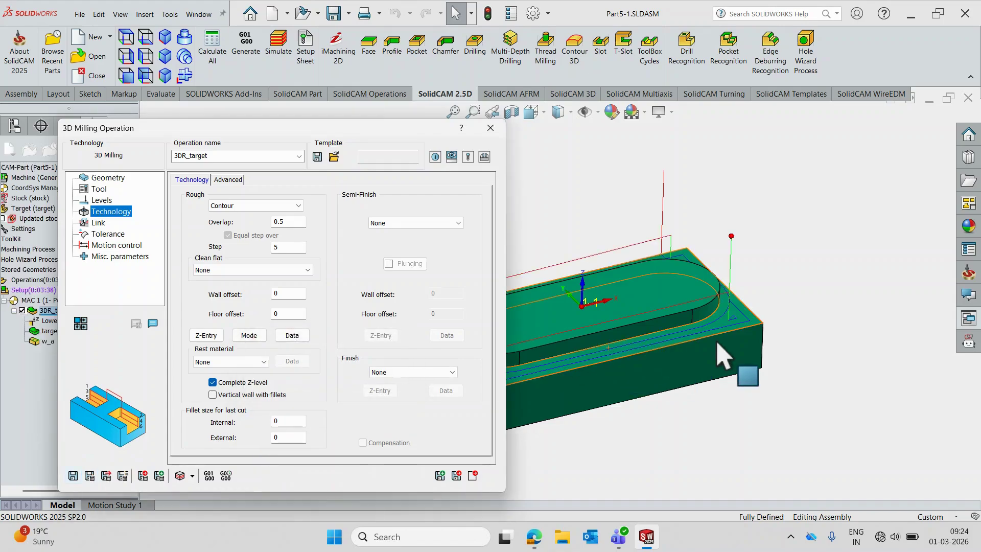
Step: Set the contour roughing step to 1, recalculate the operation and examine the toolpath around the boss
scroll(647, 344, "up", 5)
scroll(528, 314, "down", 6)
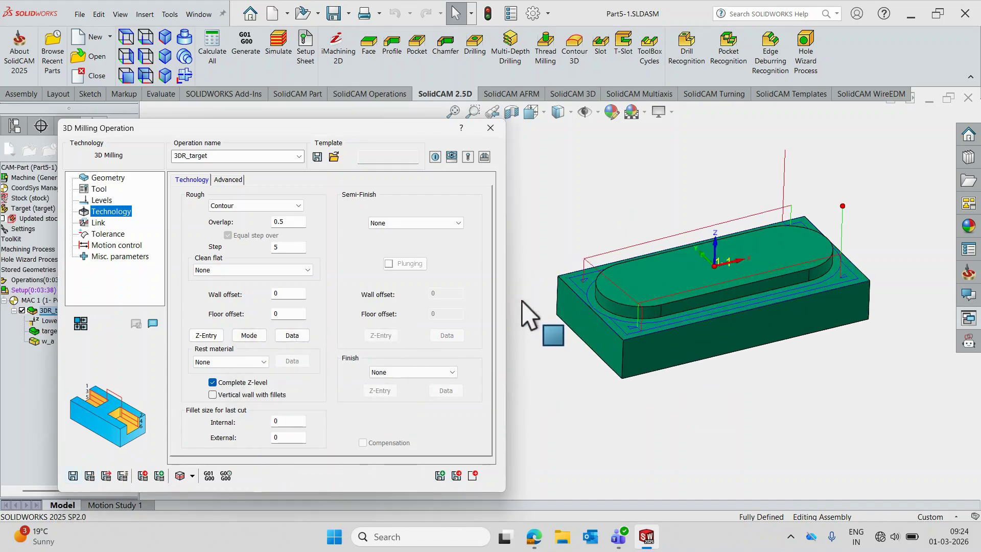
scroll(549, 291, "down", 3)
double_click(271, 247)
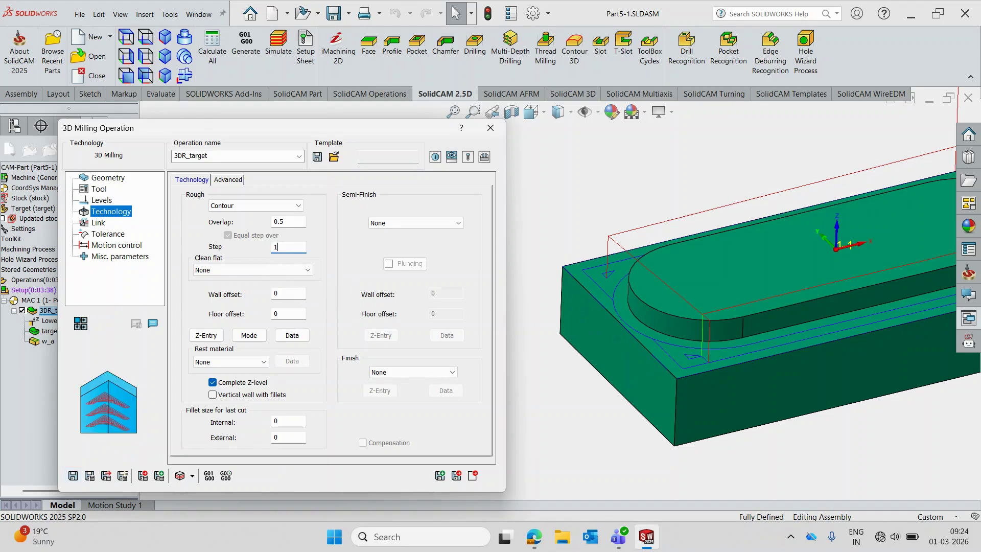
left_click(89, 475)
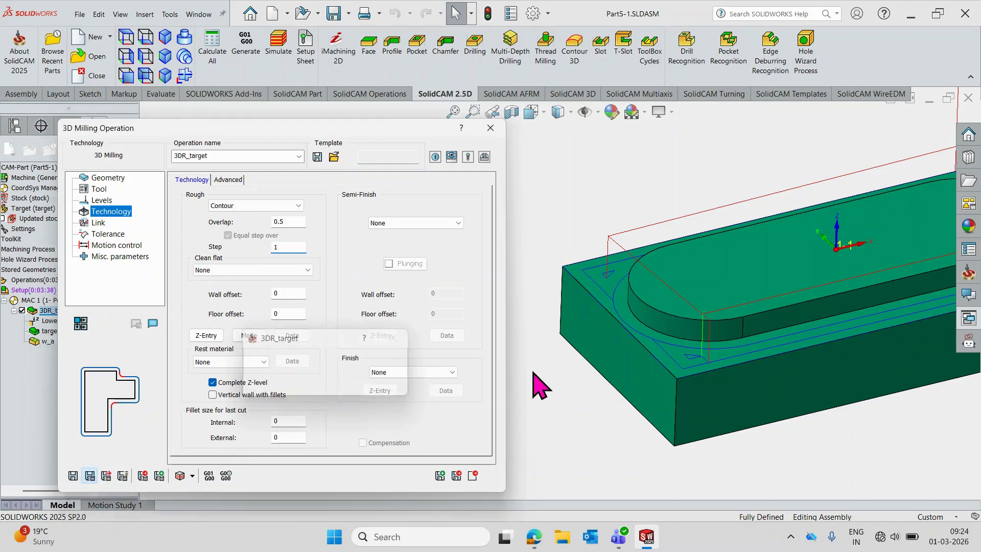
middle_click_drag(526, 383, 753, 307)
scroll(748, 308, "up", 4)
mouse_move(702, 282)
middle_mouse_down()
mouse_move(689, 393)
mouse_move(683, 309)
mouse_move(707, 268)
middle_mouse_up()
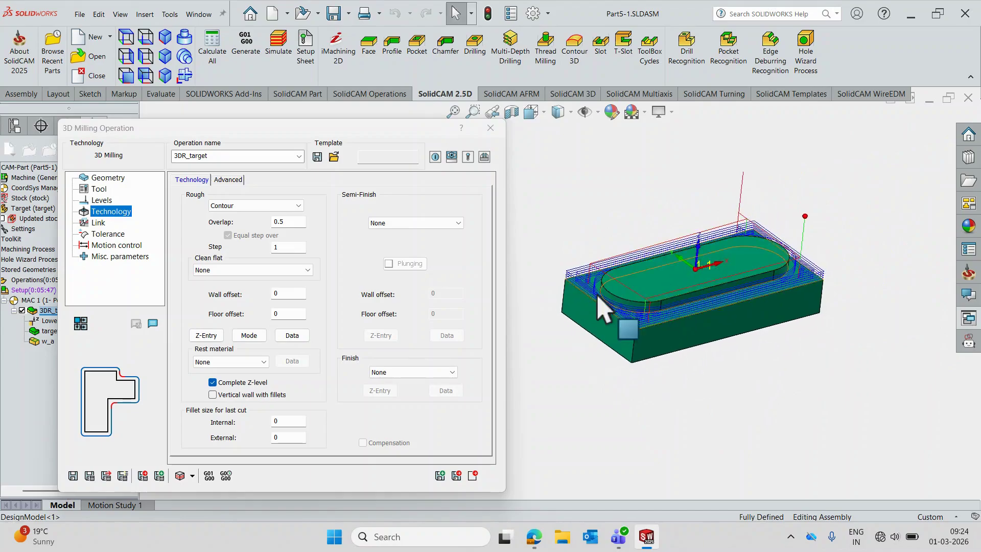
Step: Simulate the contour roughing in SolidVerify at slow and fast speeds, then exit the simulation
scroll(703, 321, "down", 6)
middle_click_drag(685, 325, 632, 329)
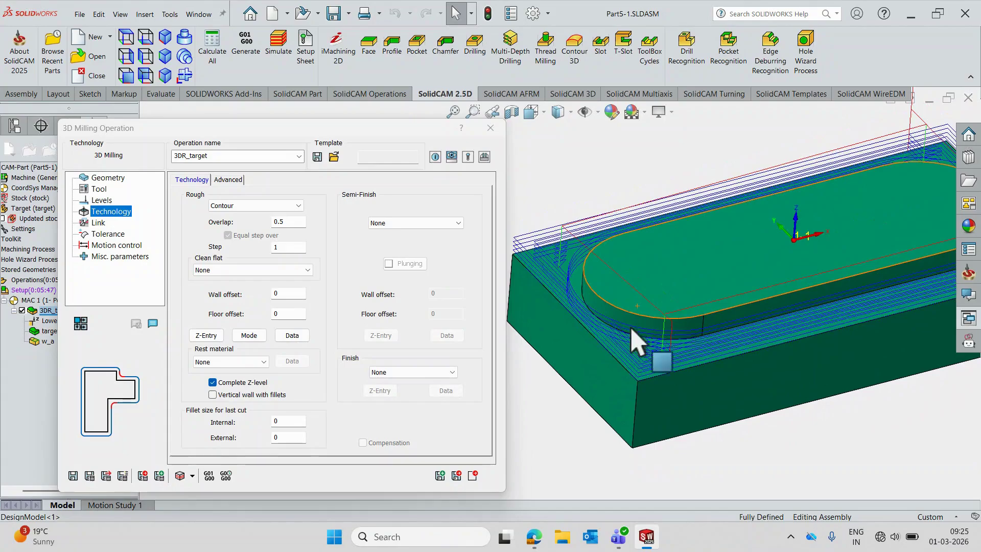
left_click(181, 476)
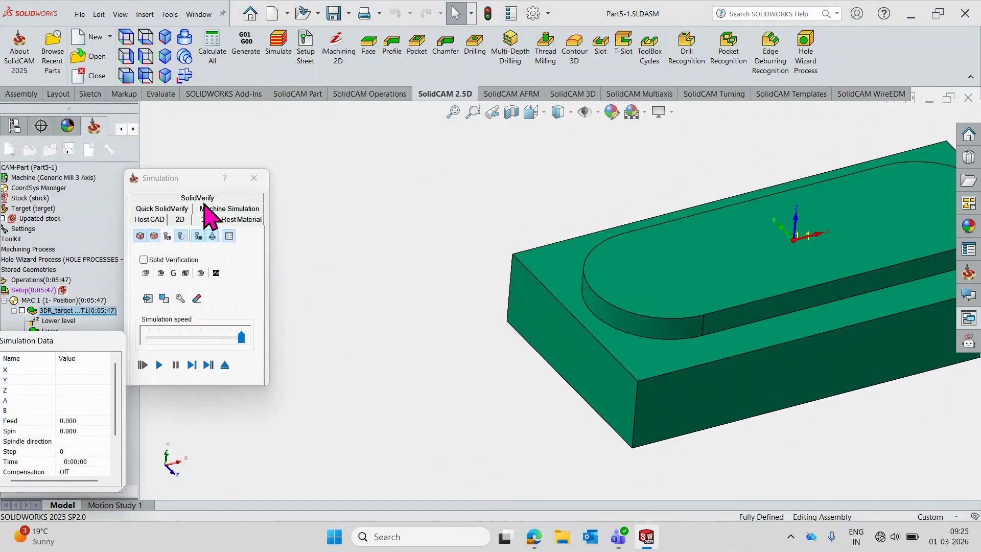
left_click(200, 201)
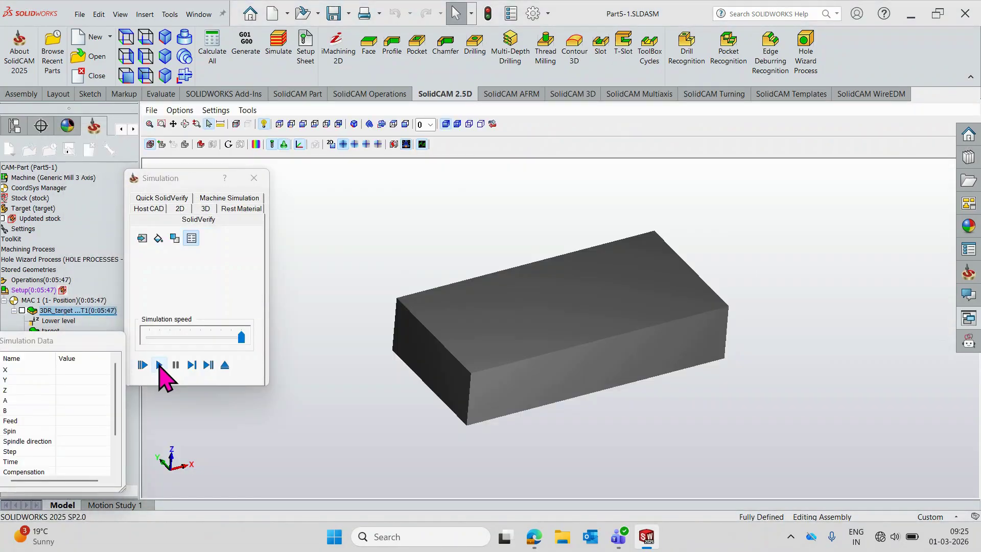
left_click(159, 365)
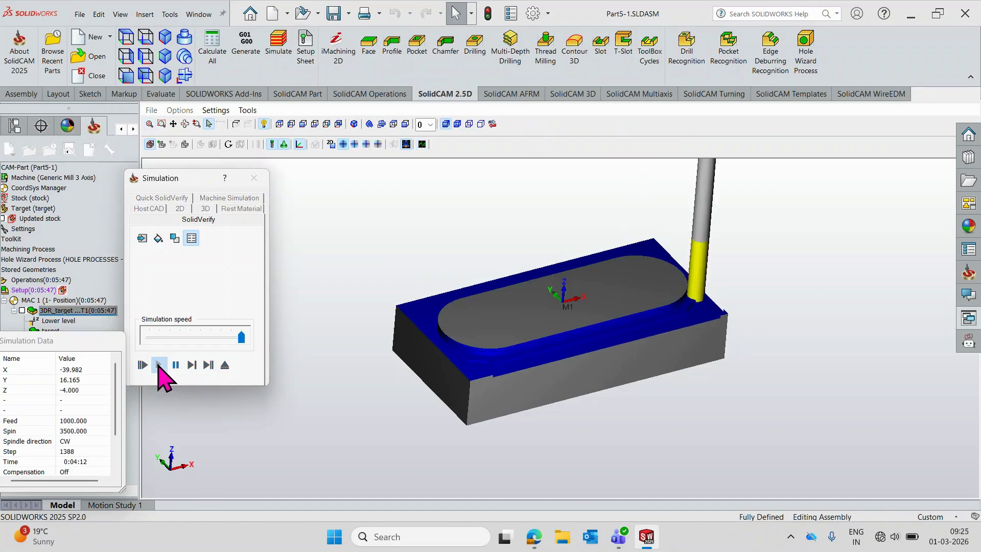
left_click_drag(241, 337, 148, 337)
left_click(159, 364)
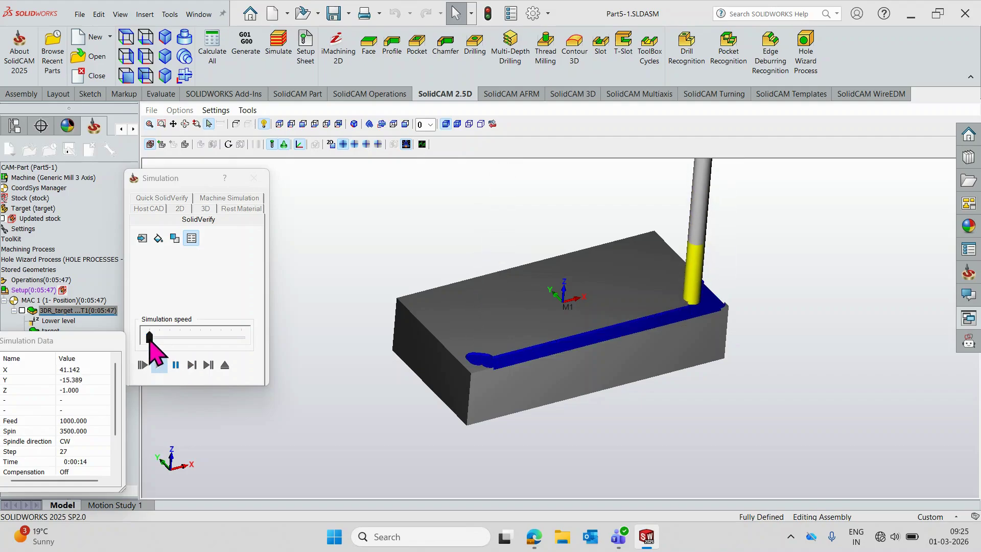
left_click_drag(149, 337, 220, 337)
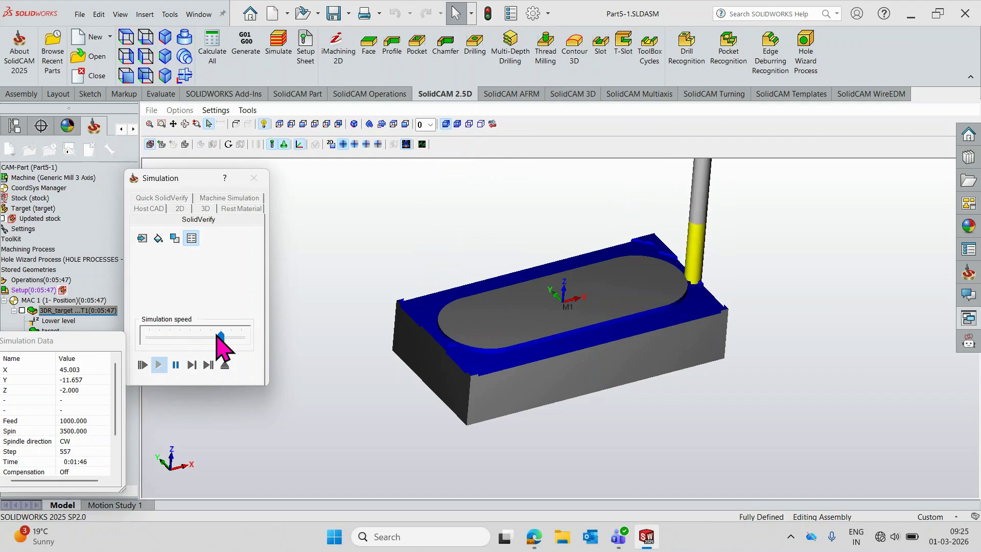
left_click_drag(218, 337, 259, 340)
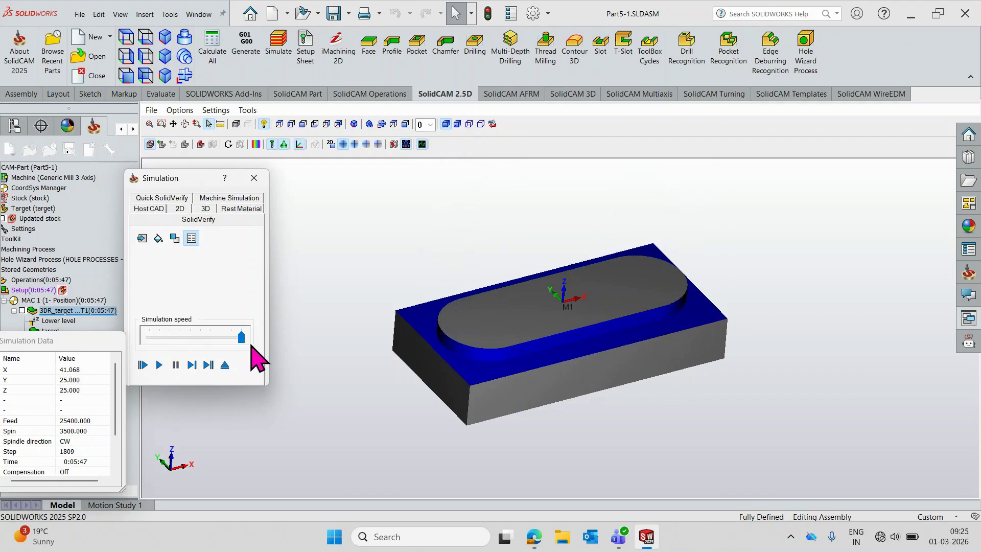
left_click(223, 365)
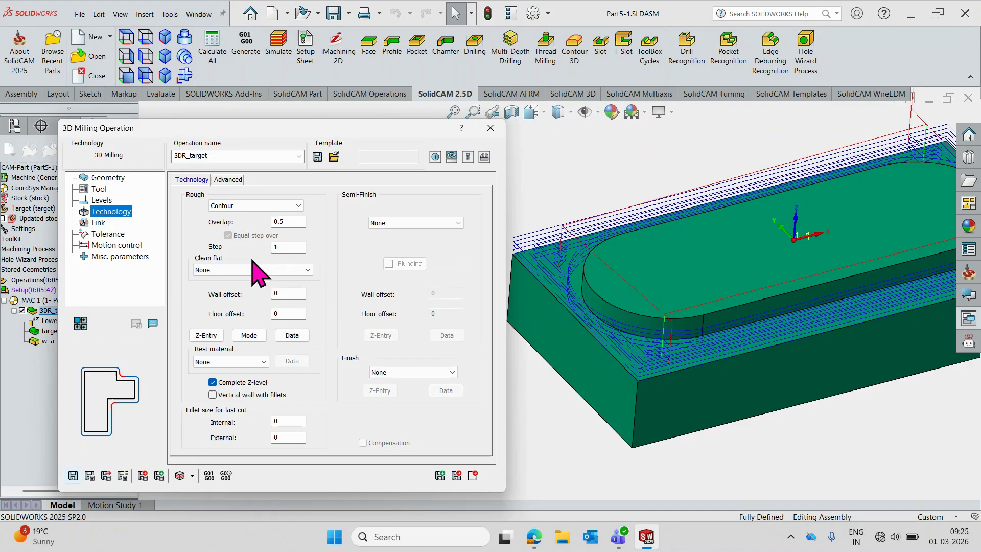
Step: Review the contour roughing's Z-entry strategy, open pocket mode and contour parameters without changing them
left_click(281, 313)
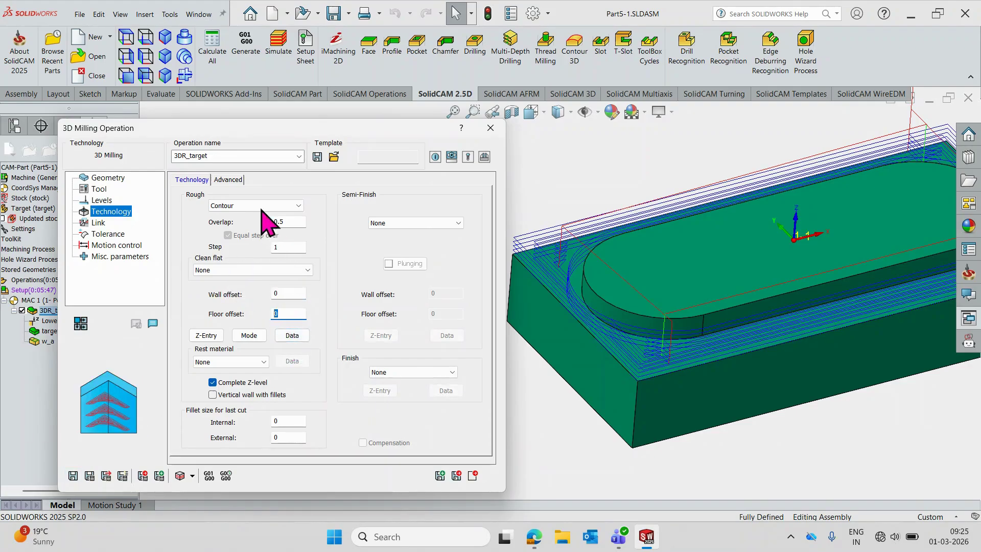
left_click(206, 335)
left_click(276, 184)
left_click(268, 213)
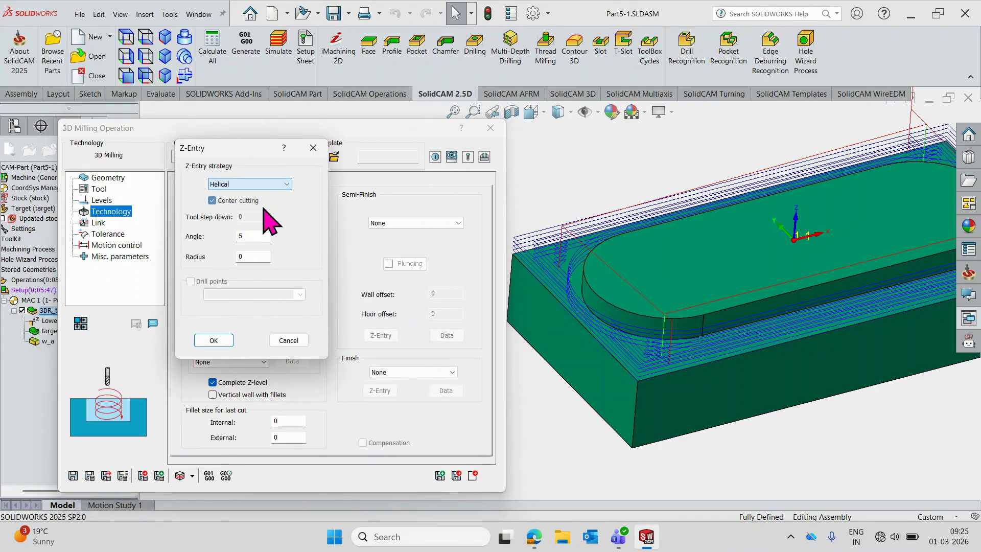
left_click(288, 341)
left_click(249, 338)
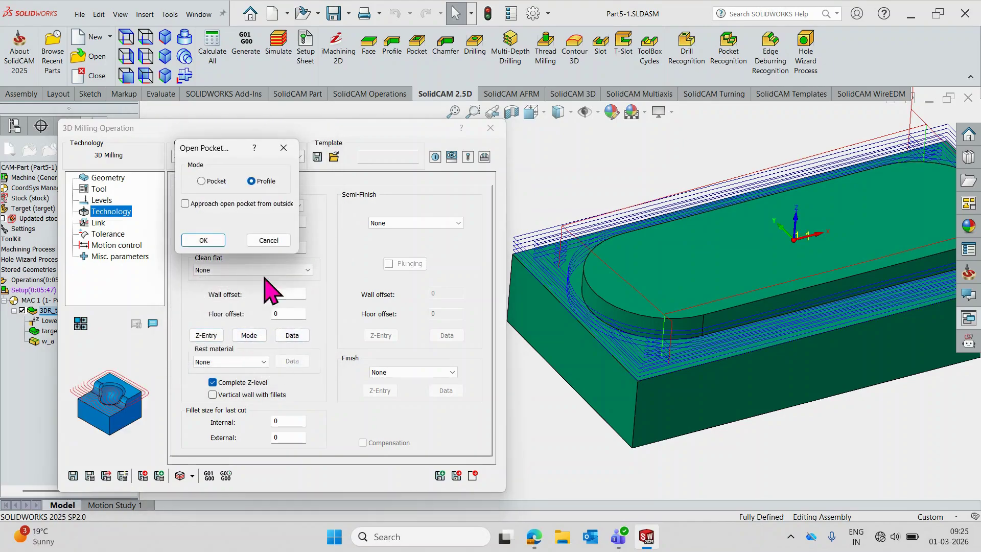
left_click(268, 240)
left_click(295, 336)
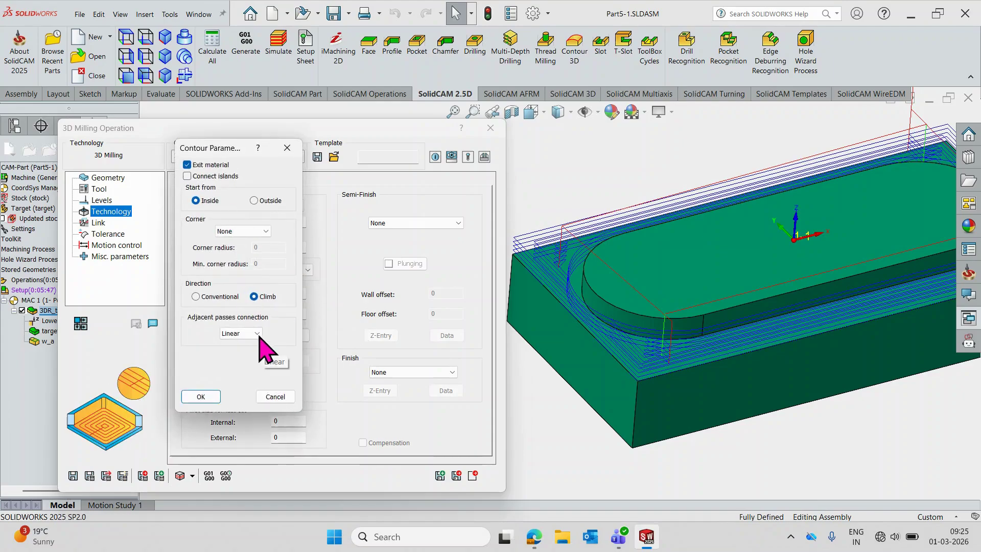
left_click(276, 397)
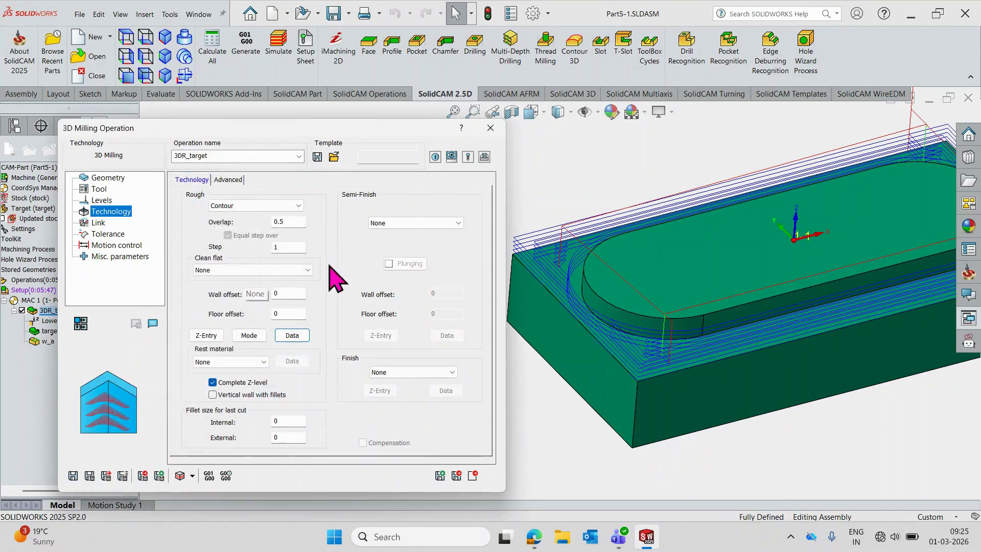
Step: Set the semi-finish technology to Constant Z and review its Z-entry strategy
left_click(405, 225)
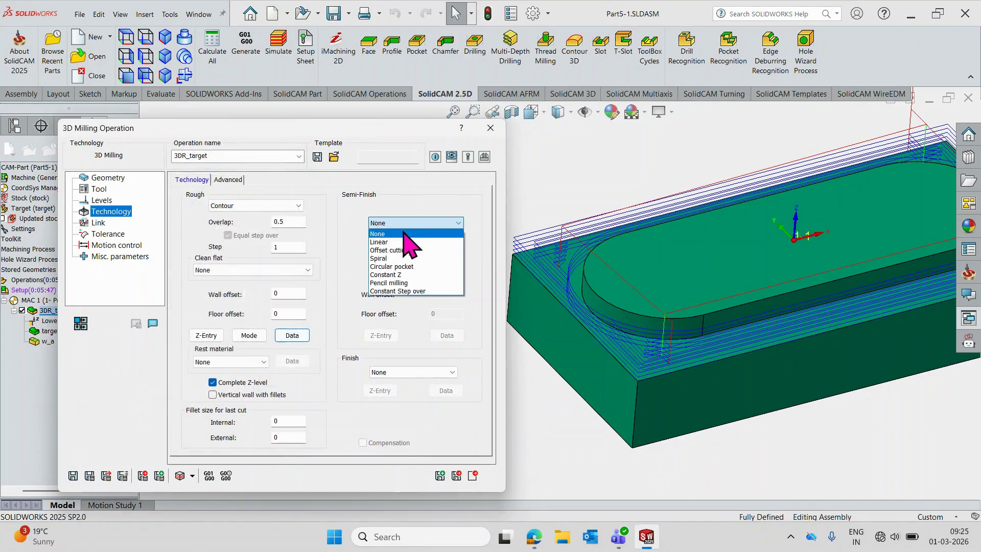
left_click(432, 275)
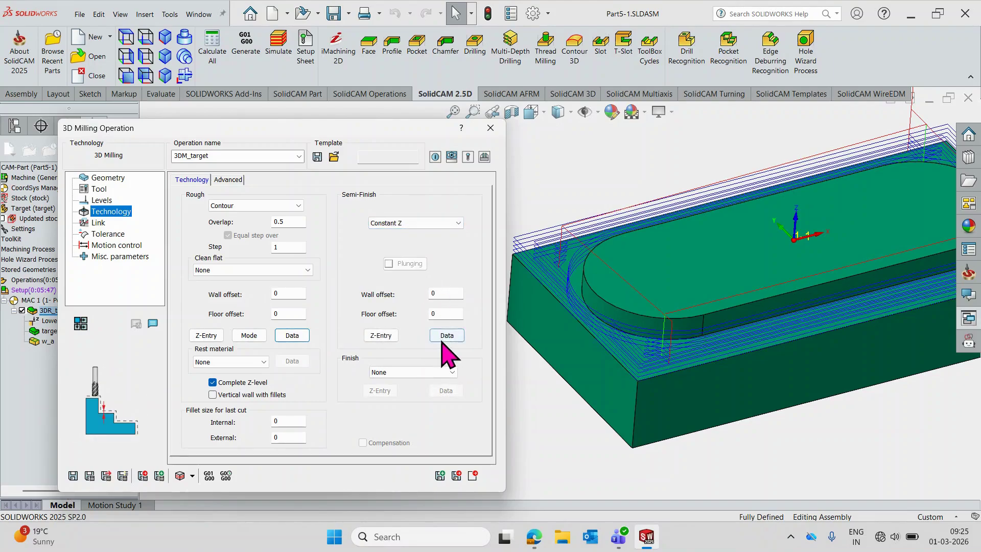
left_click(380, 335)
left_click(272, 237)
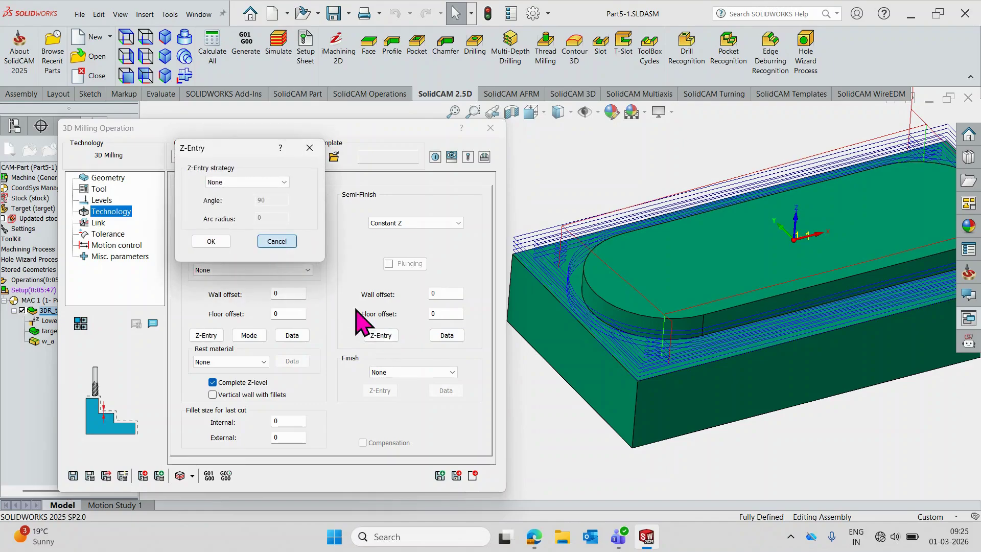
Step: Use Constant Z wall machining with a constant step down of 0.5, save and calculate, and examine the toolpath around the boss
left_click(447, 336)
left_click(189, 166)
double_click(257, 190)
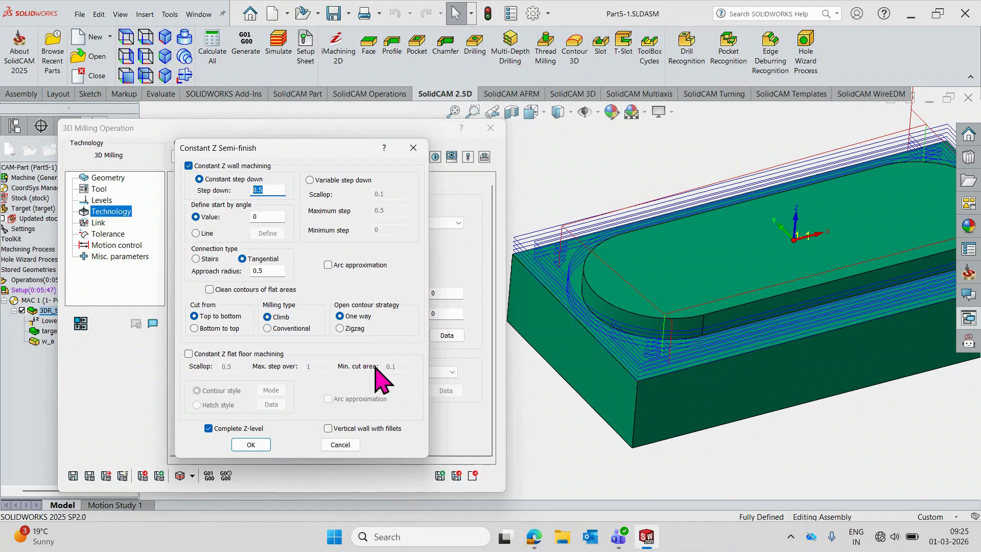
left_click(261, 442)
left_click(89, 476)
scroll(582, 327, "down", 5)
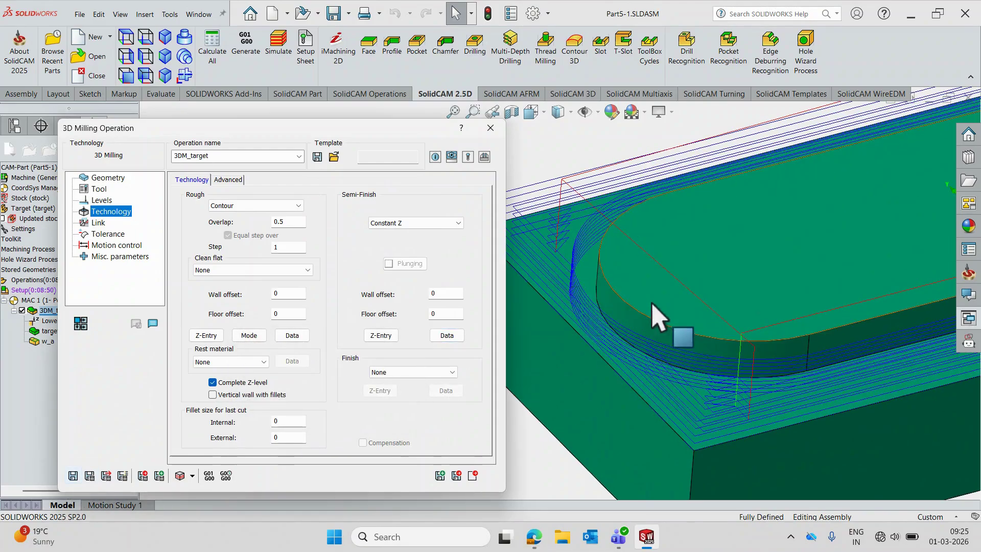
scroll(720, 401, "down", 5)
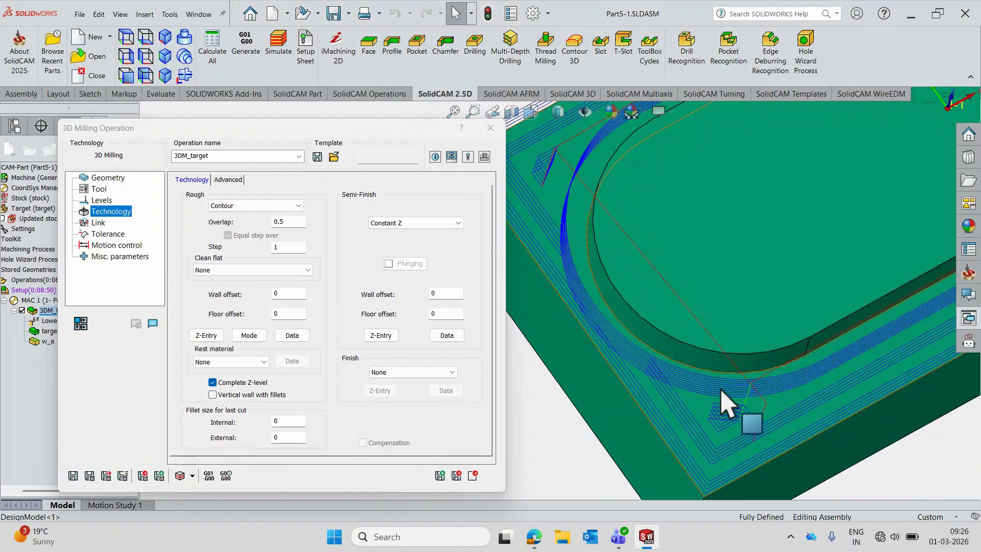
scroll(689, 405, "up", 8)
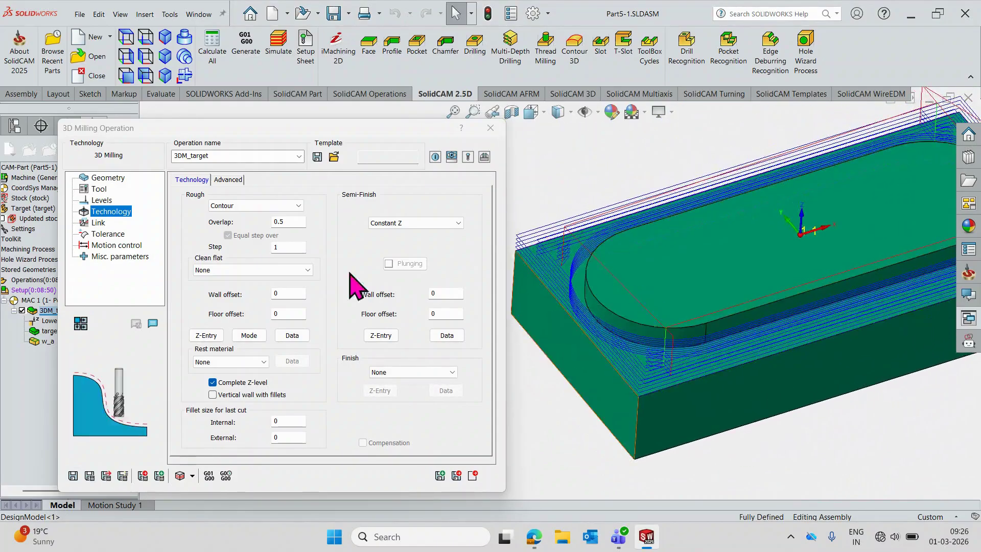
Step: Set the rough technology to None, recalculate the operation and examine the Constant Z semi-finish toolpath around the boss
left_click(235, 206)
left_click(224, 216)
left_click(91, 477)
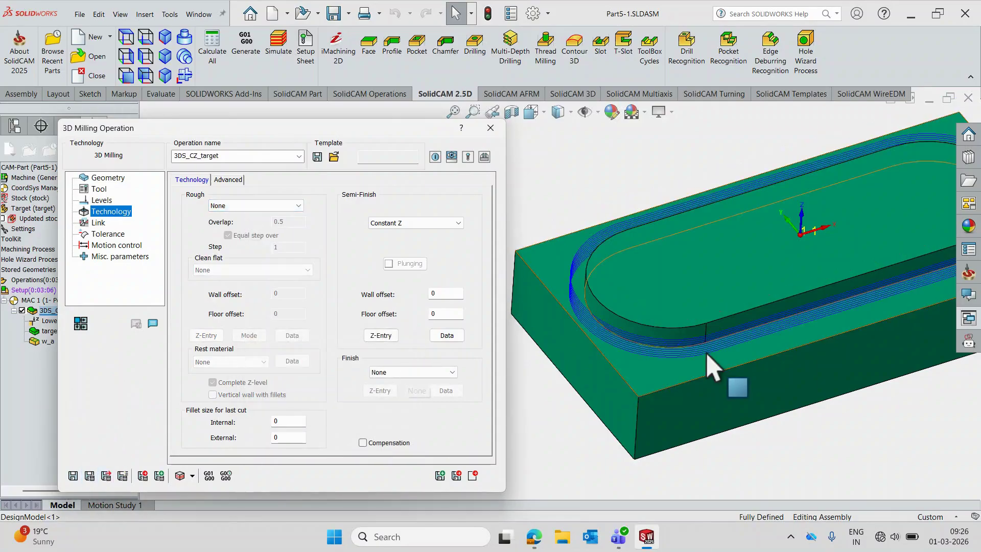
scroll(705, 353, "up", 4)
mouse_move(702, 302)
middle_mouse_down()
mouse_move(638, 283)
mouse_move(657, 263)
mouse_move(712, 307)
middle_mouse_up()
scroll(711, 306, "down", 5)
scroll(684, 332, "up", 10)
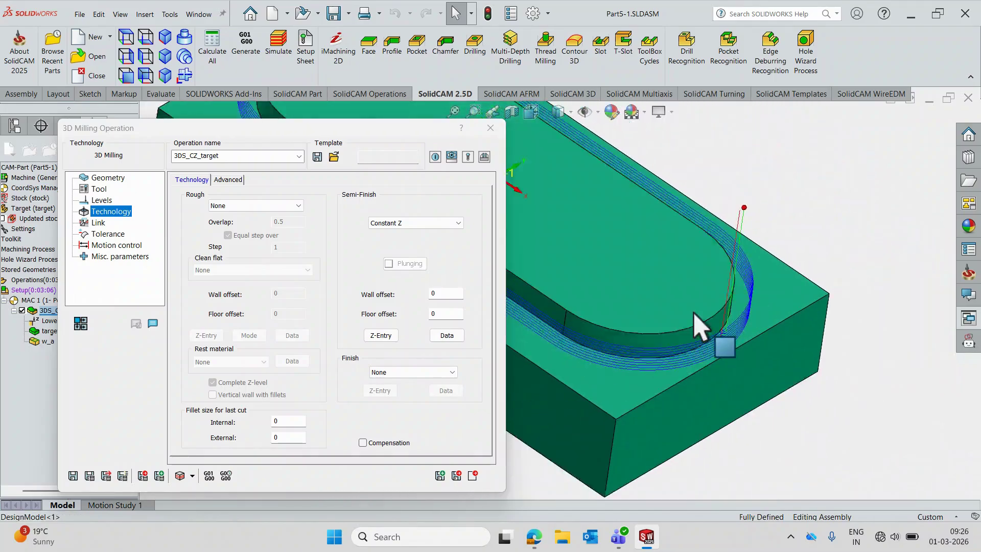
scroll(582, 302, "down", 3)
scroll(582, 307, "up", 3)
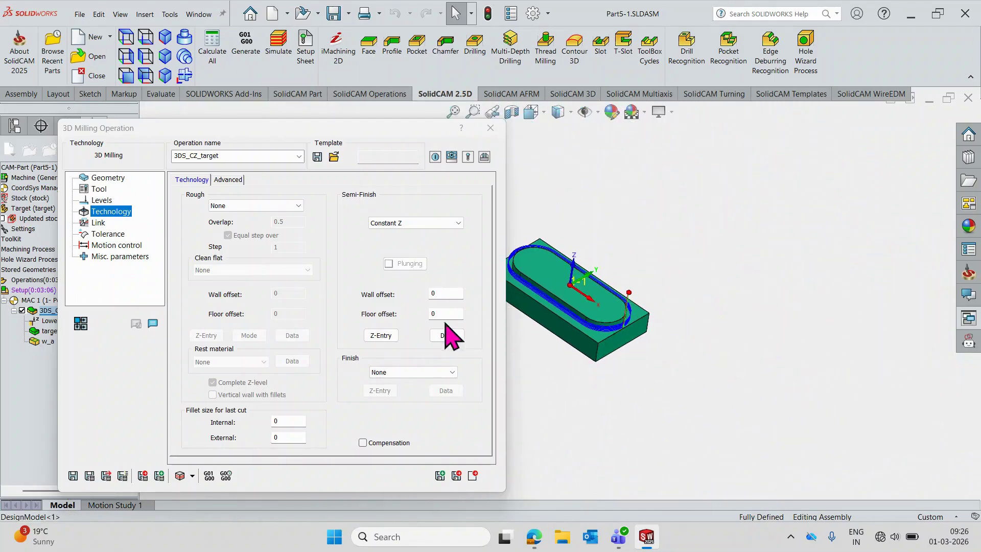
Step: Review the Constant Z semi-finish parameters and look over the toolpath on the whole block
left_click(447, 335)
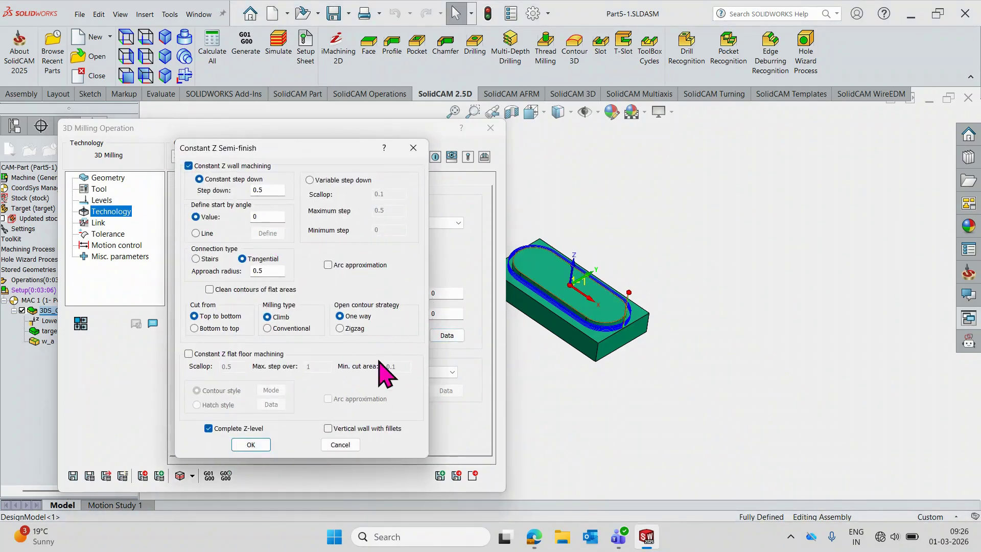
left_click(352, 446)
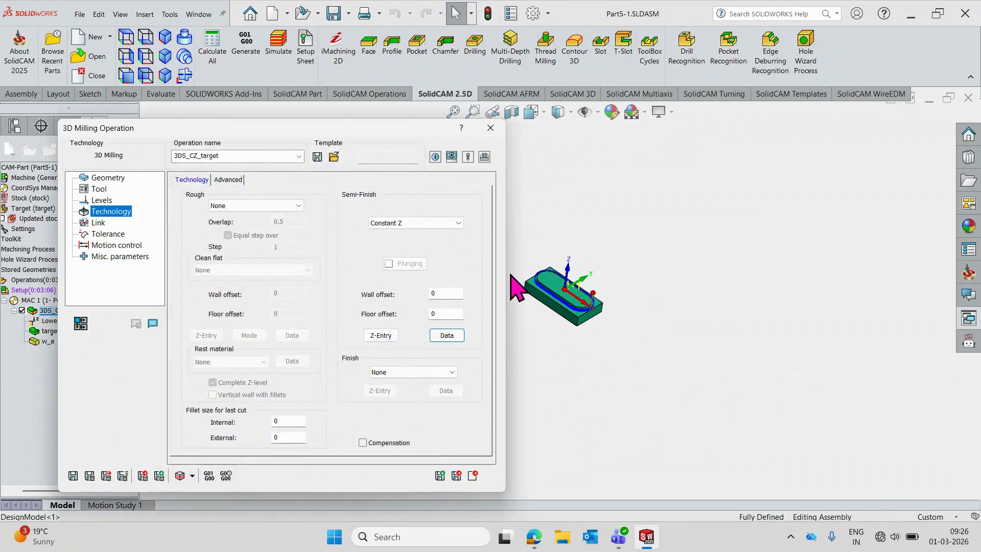
scroll(515, 288, "down", 6)
middle_click_drag(705, 313, 768, 351)
Step: Set the rough technology to Plunging pattern and the semi-finish to None, and save and calculate the operation
left_click(265, 207)
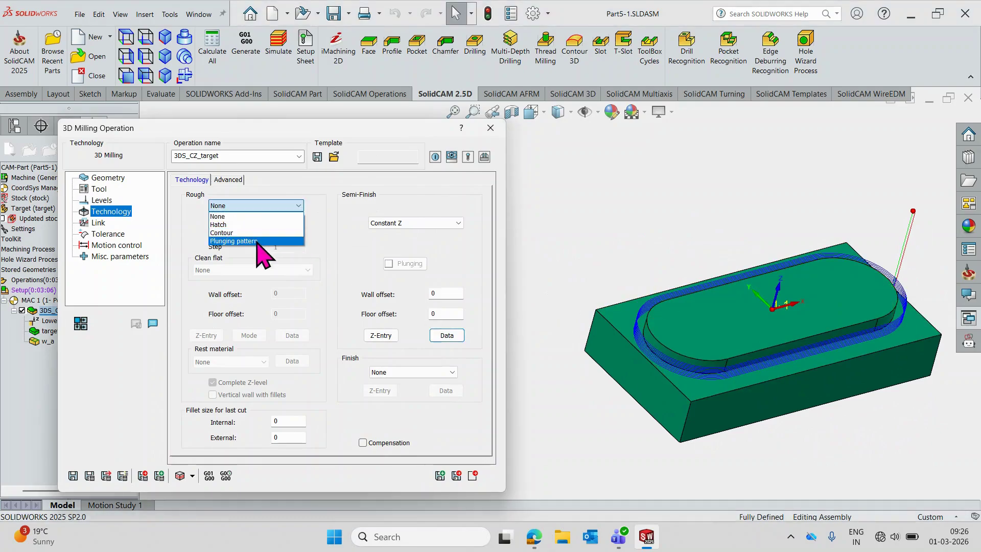
left_click(257, 241)
left_click(414, 222)
left_click(393, 230)
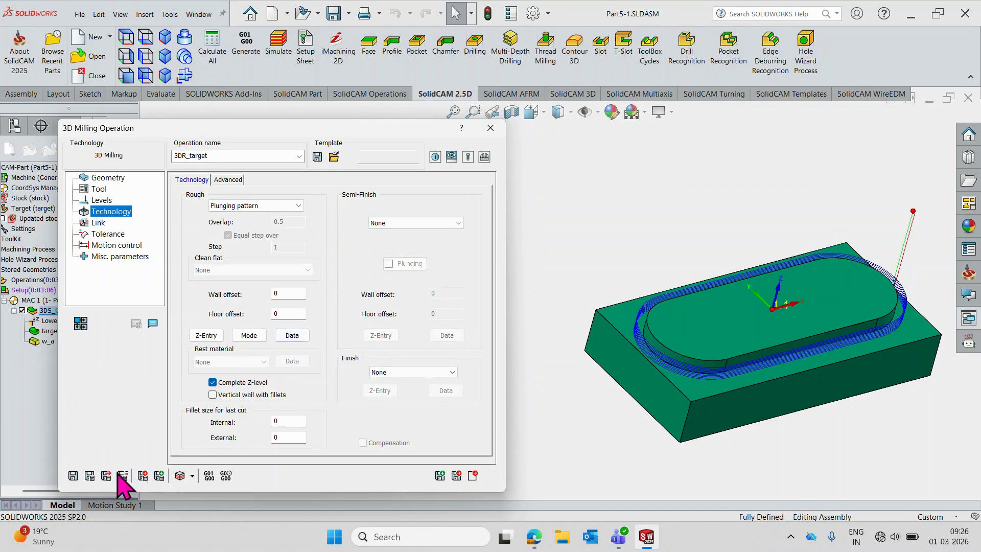
left_click(89, 475)
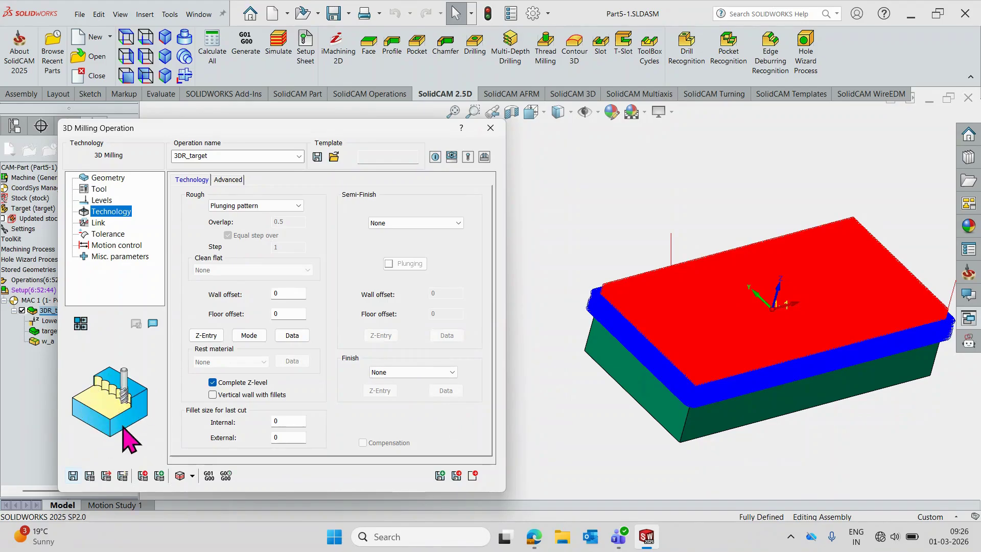
Step: Simulate the plunging roughing in SolidVerify at reduced speed, inspect the tool's cuts along the block's edge, and exit
left_click(179, 476)
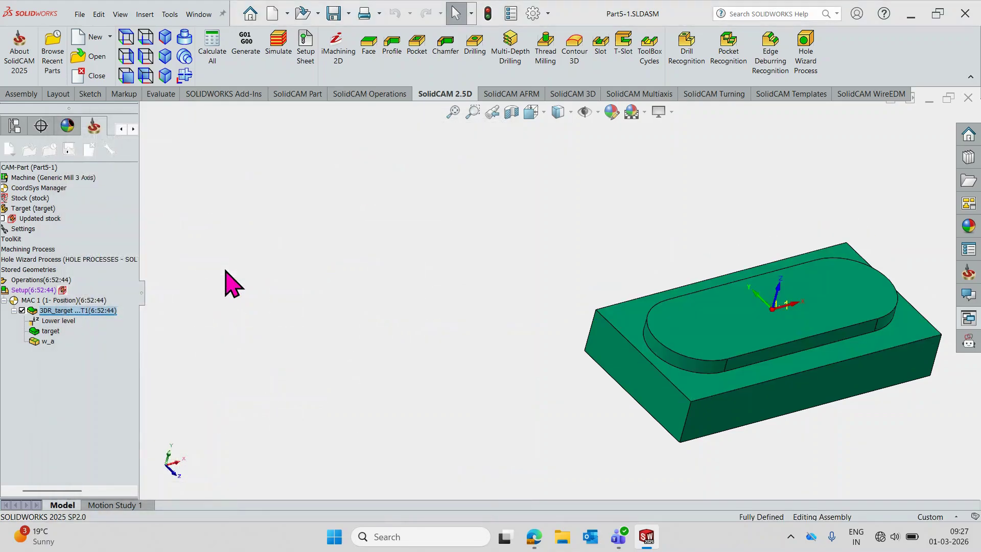
left_click(217, 219)
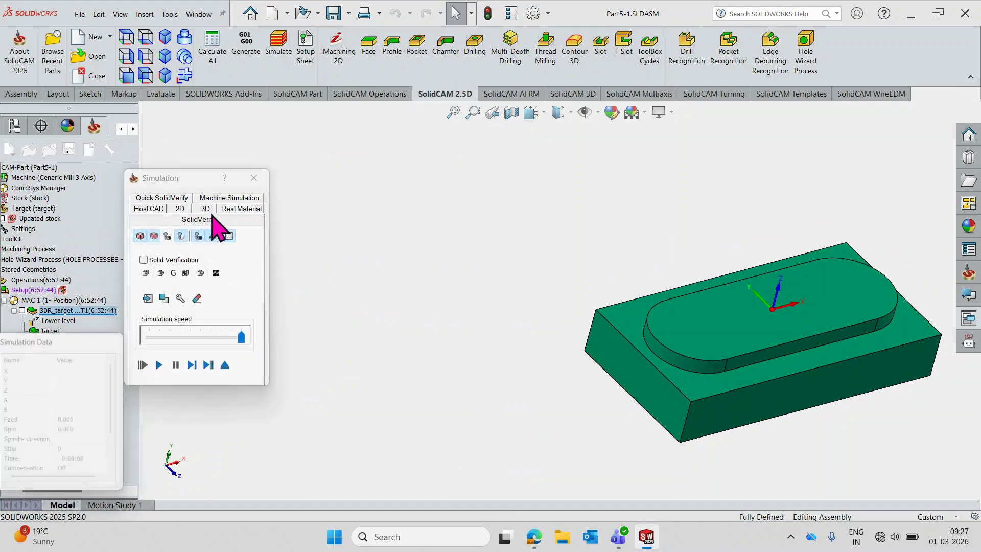
left_click(159, 364)
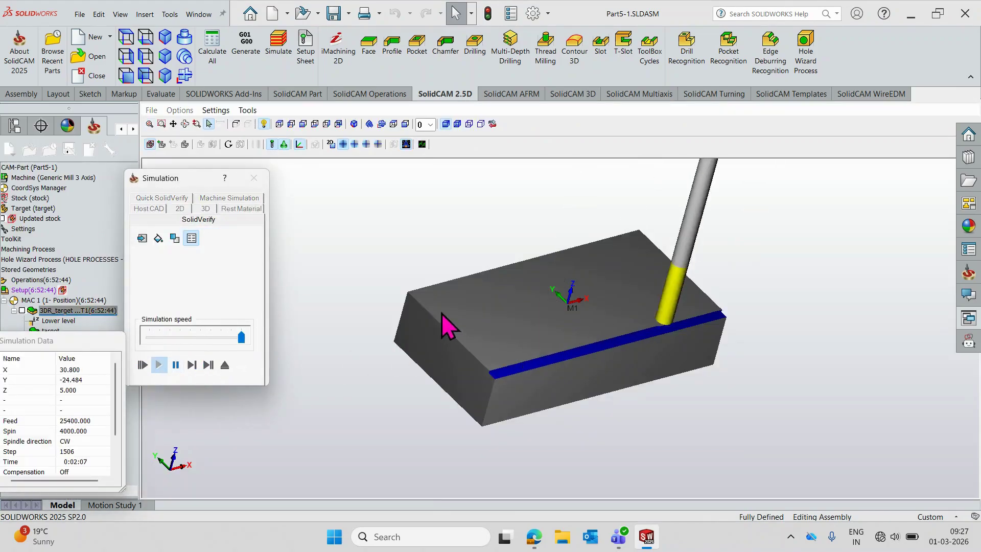
left_click_drag(241, 337, 159, 337)
middle_click_drag(519, 334, 528, 325)
scroll(490, 398, "up", 3)
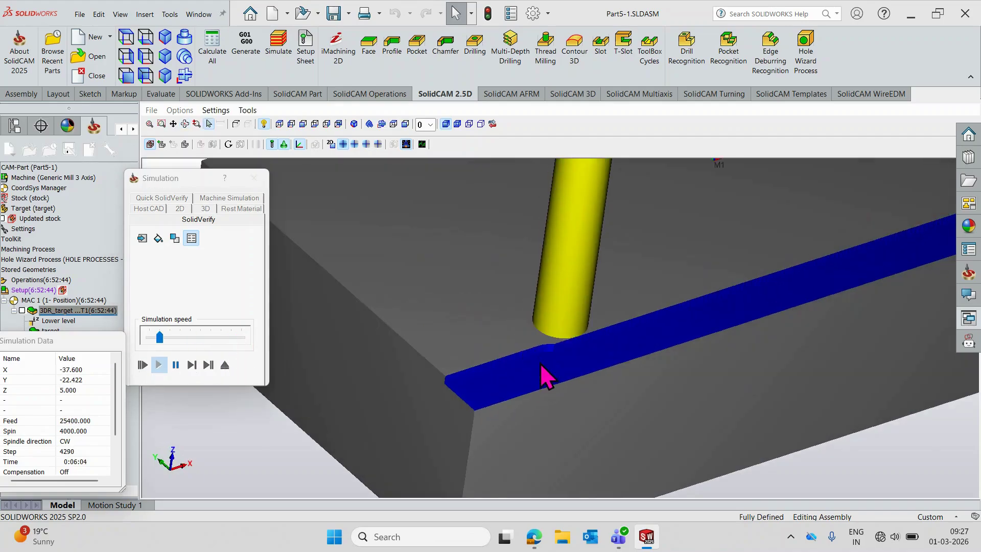
scroll(545, 375, "up", 2)
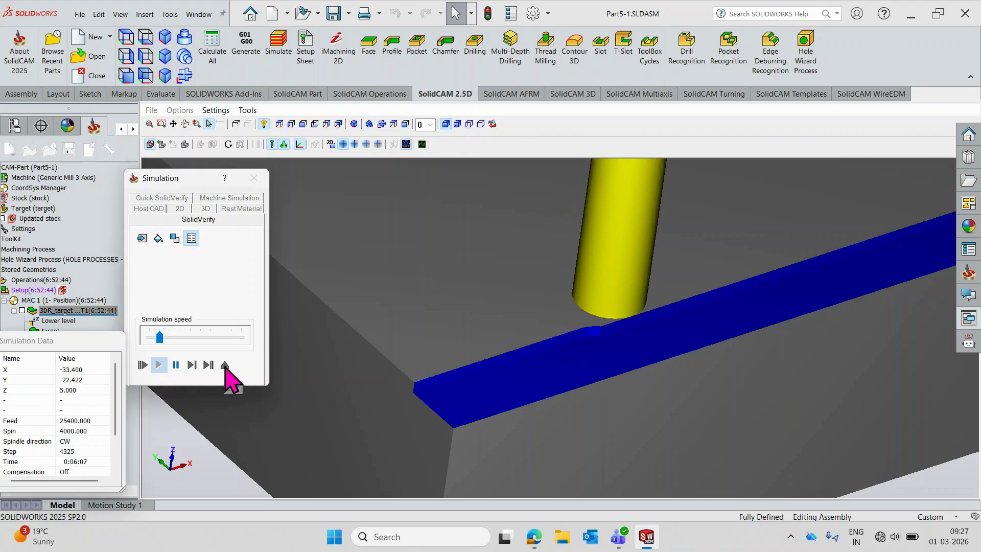
left_click(176, 364)
left_click(226, 366)
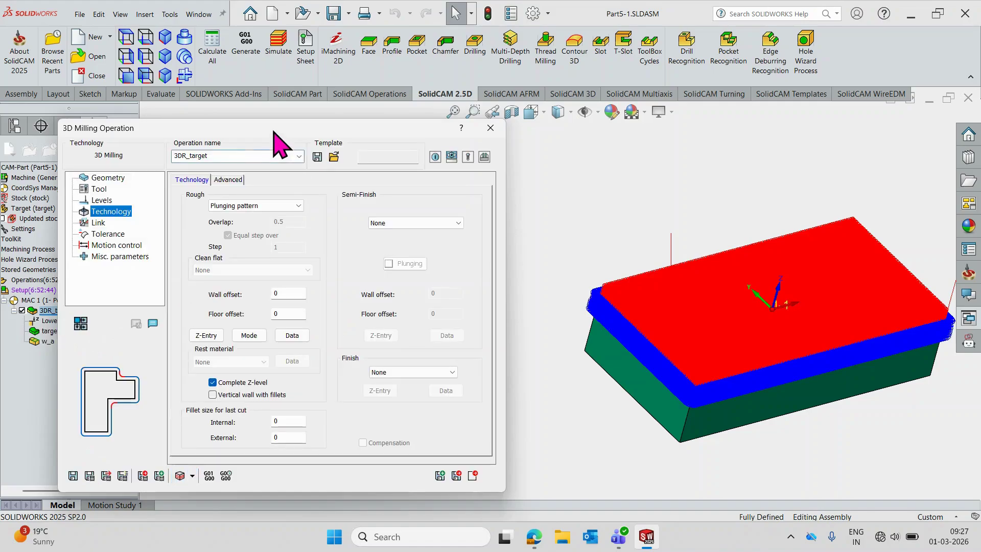
Step: Review the plunging roughing's open pocket mode and its drill cycle, Hatch type and overlap data, leaving both dialogs without changes
left_click(250, 337)
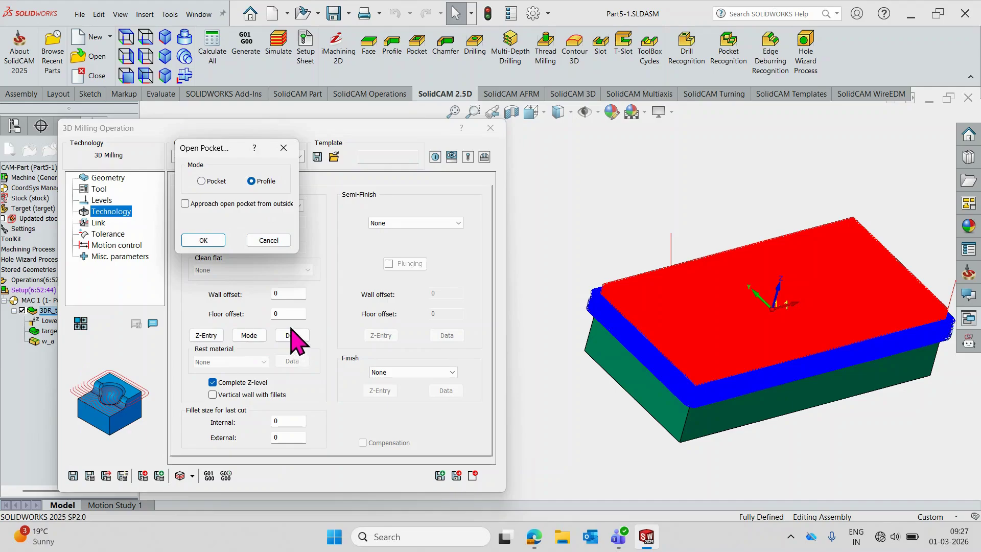
left_click(265, 239)
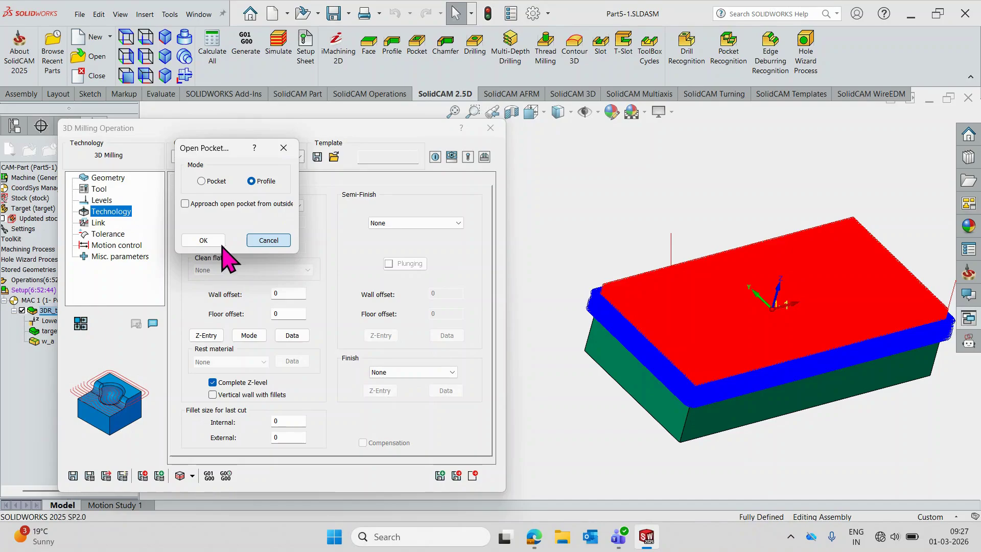
left_click(270, 242)
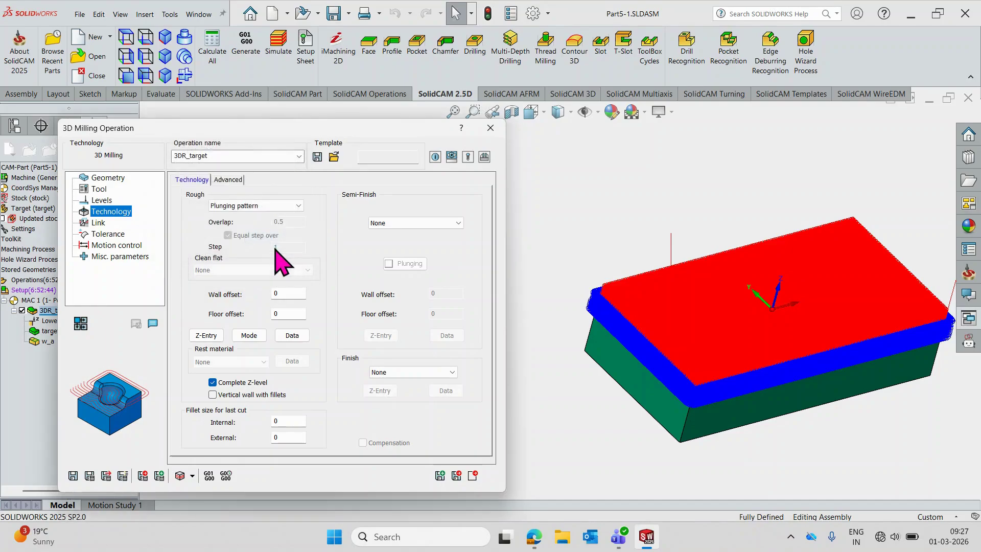
left_click(299, 335)
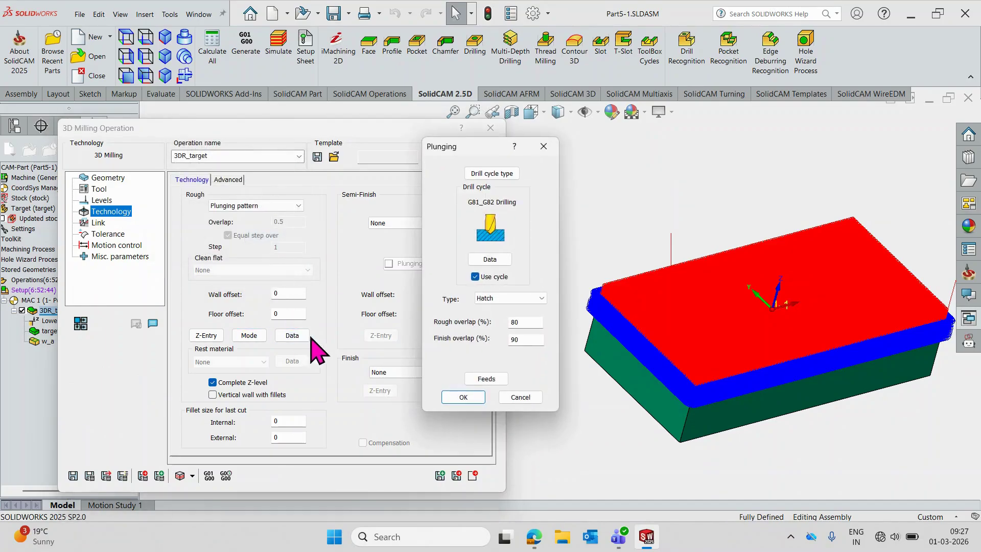
left_click(523, 401)
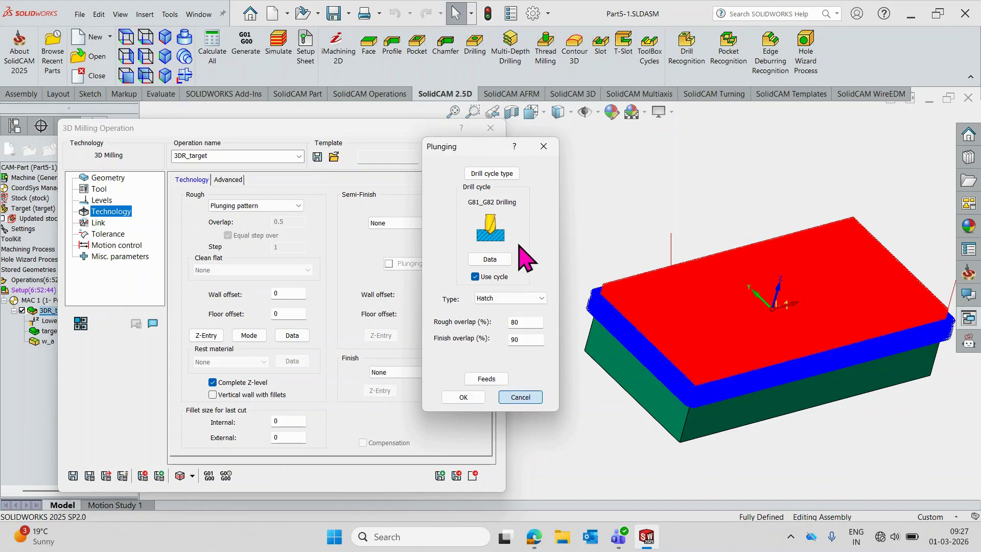
left_click(543, 147)
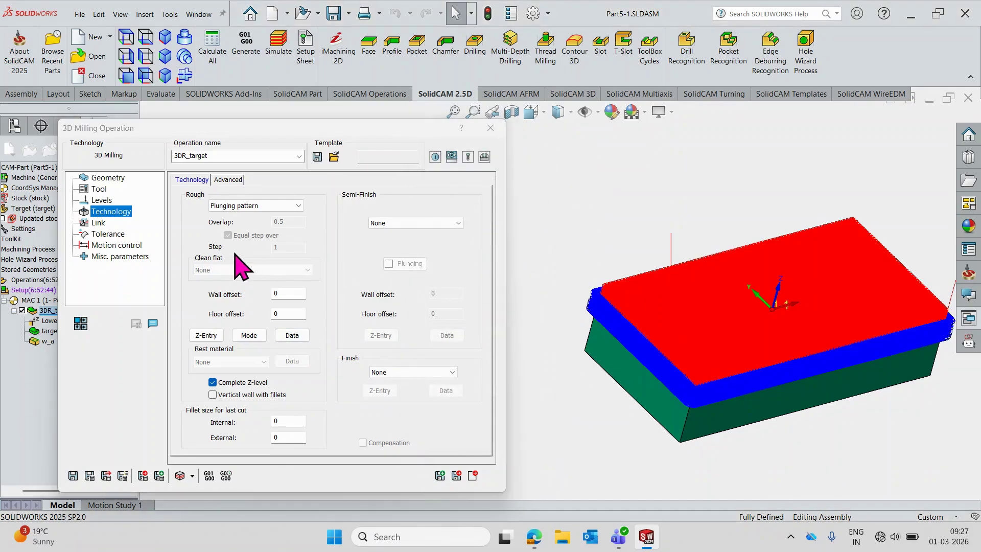
Step: Set the rough step to 5 under Contour, return the rough technology to Plunging pattern, and save and calculate the operation
left_click(264, 206)
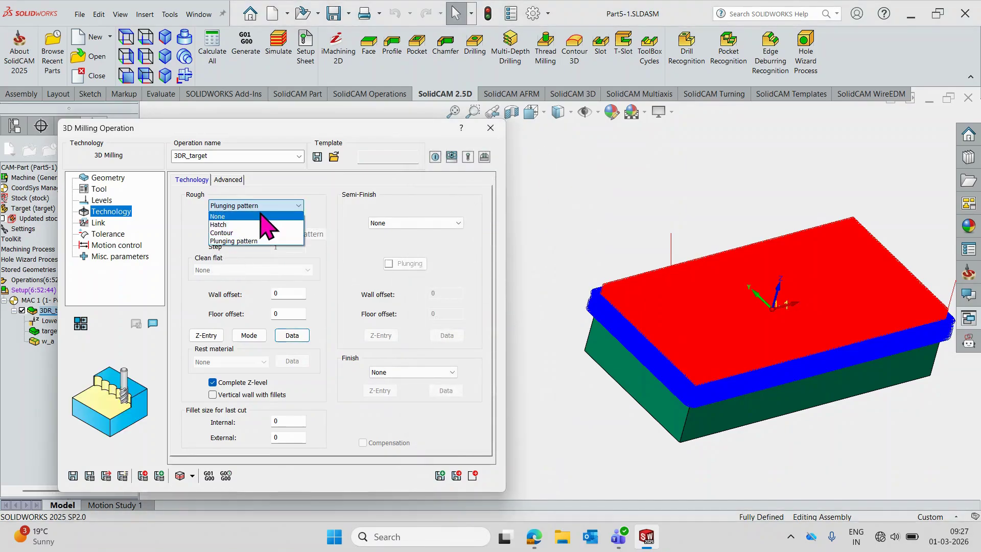
left_click(280, 230)
left_click(284, 207)
left_click(280, 220)
double_click(289, 247)
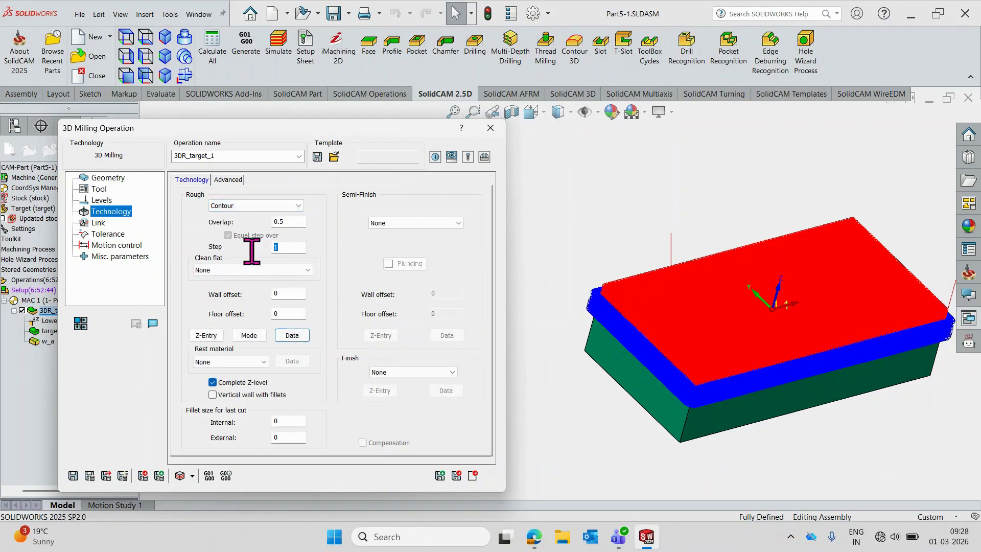
type("5")
left_click(286, 205)
left_click(267, 243)
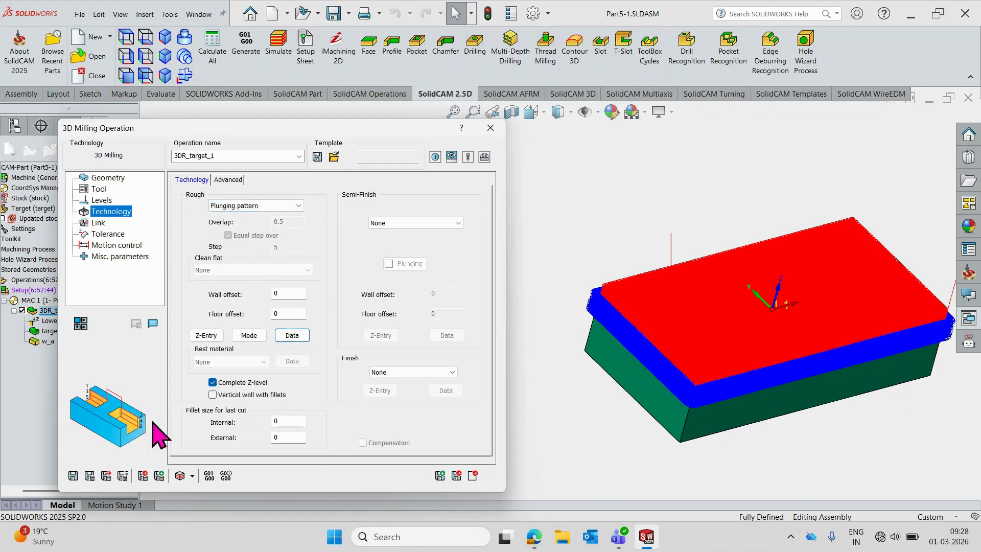
left_click(89, 475)
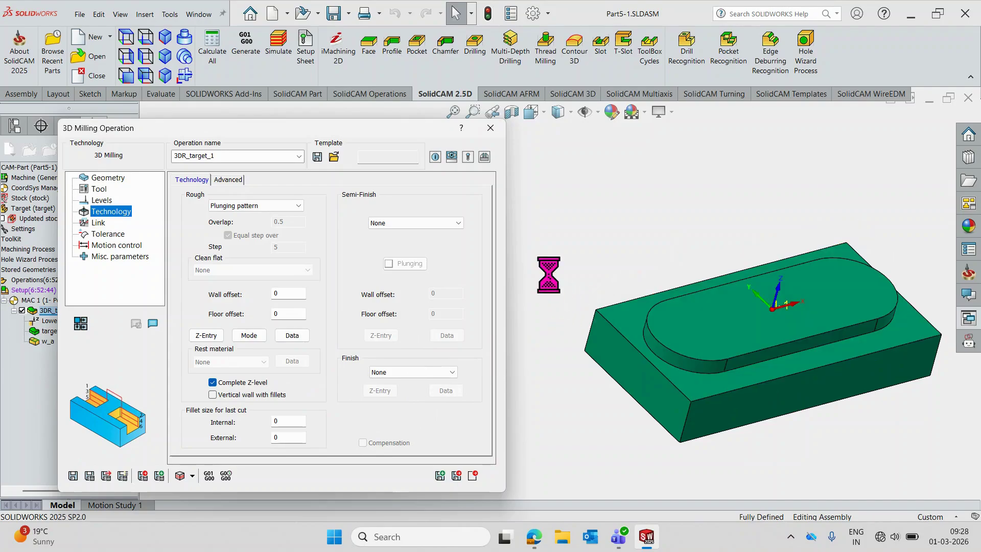
Step: Simulate the plunging roughing in SolidVerify at adjusted speeds, inspect the cuts along the block's front edge, and exit the simulation
left_click(180, 476)
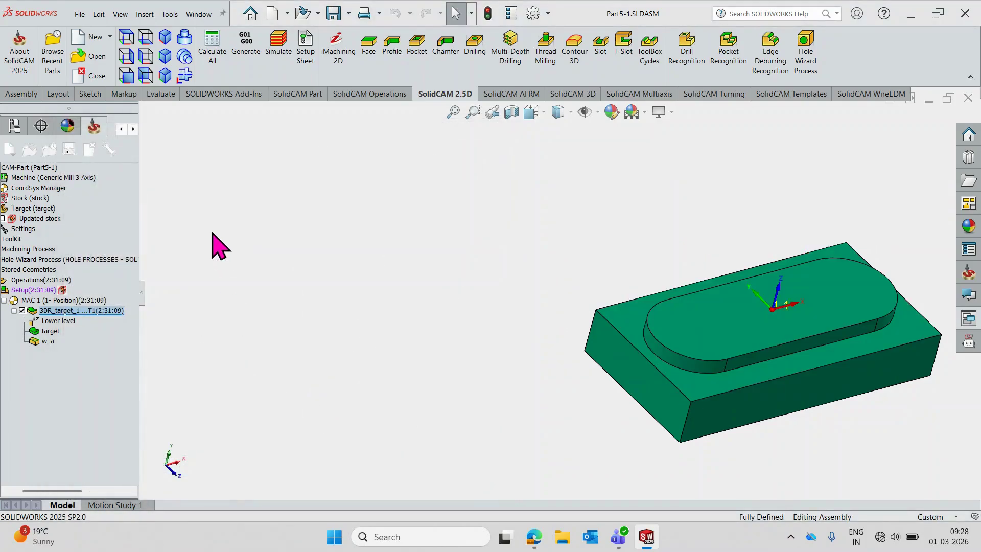
left_click(198, 196)
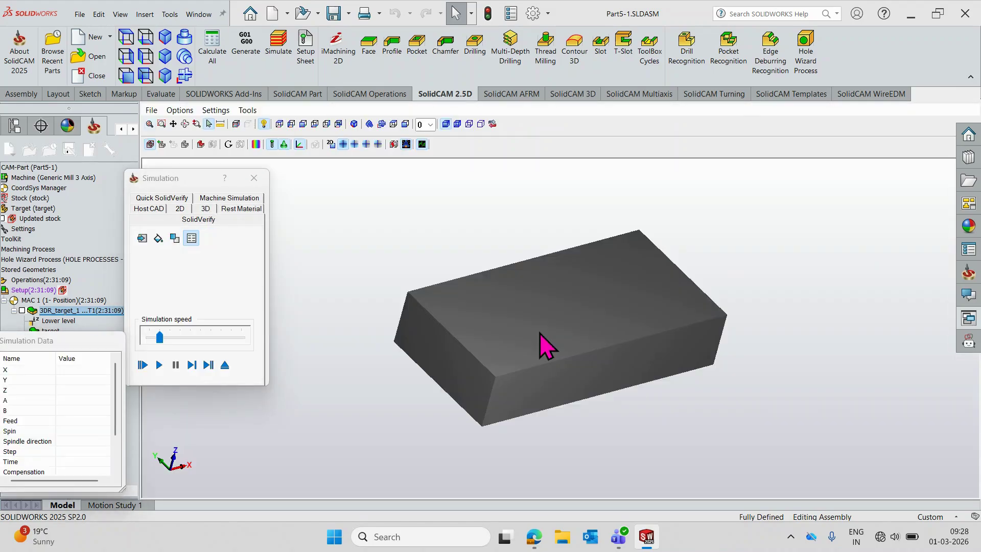
left_click(142, 364)
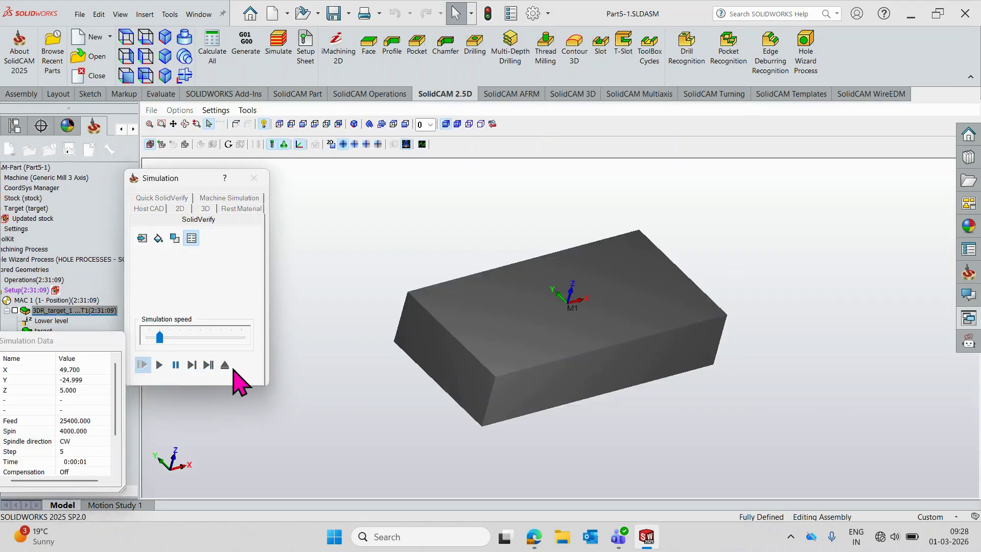
scroll(681, 330, "down", 2)
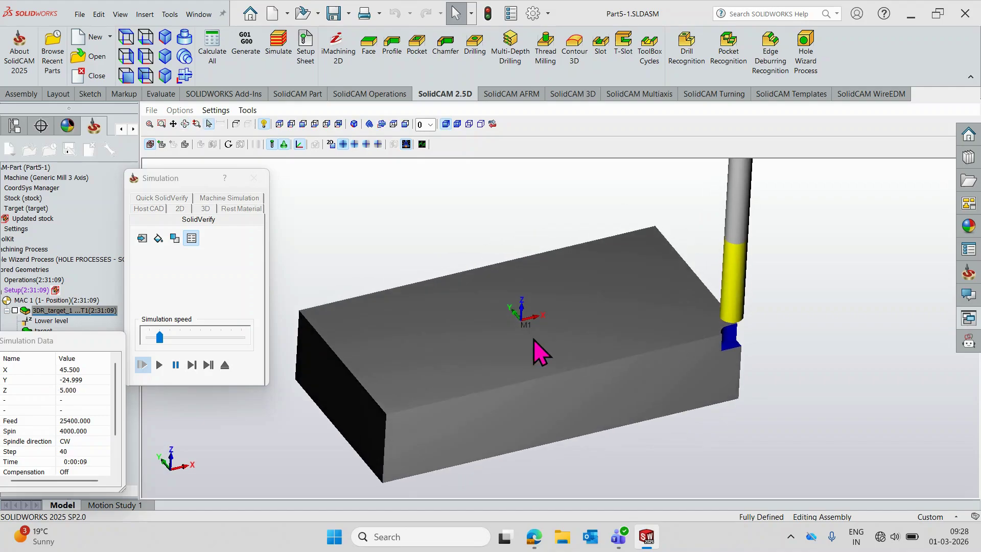
left_click_drag(160, 337, 190, 337)
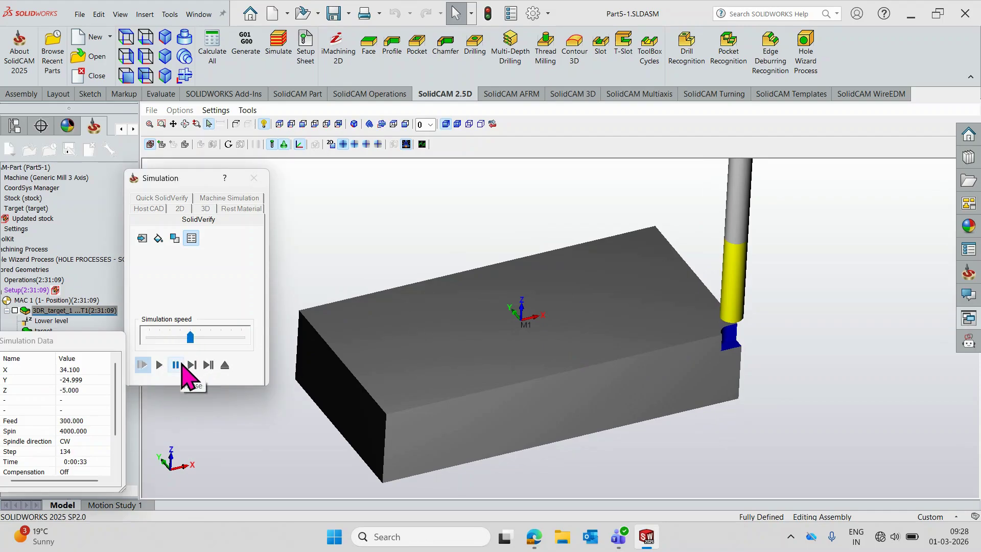
left_click_drag(190, 337, 170, 337)
left_click(158, 365)
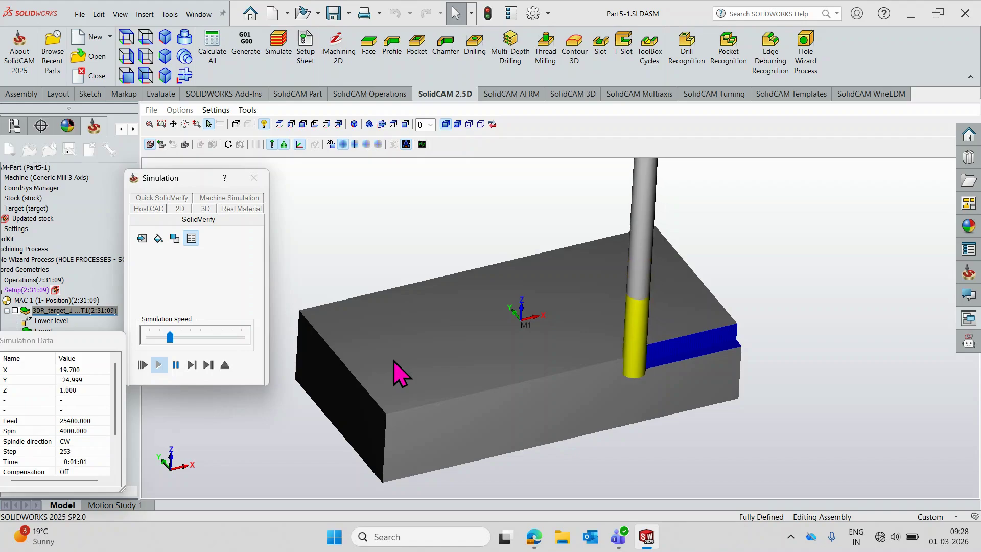
left_click(181, 366)
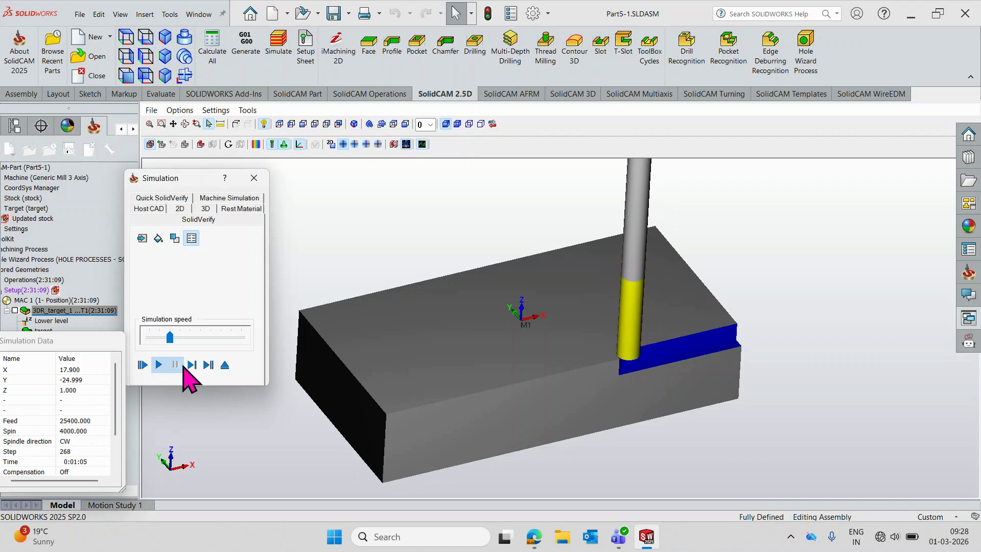
left_click(226, 365)
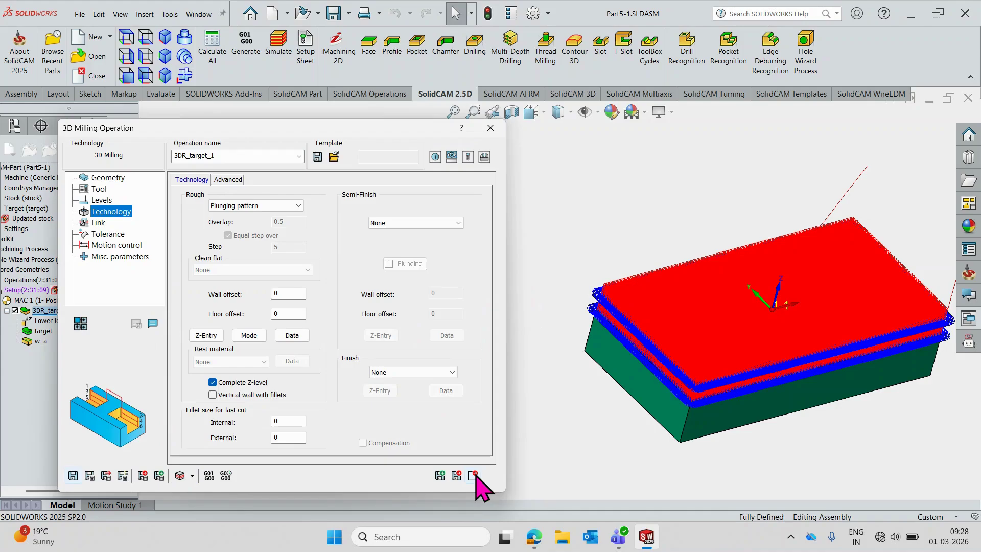
Step: Exit the 3D Milling operation, widen the CAM tree and hide the operation's toolpath
left_click(475, 473)
left_click_drag(143, 297, 246, 298)
left_click(47, 310)
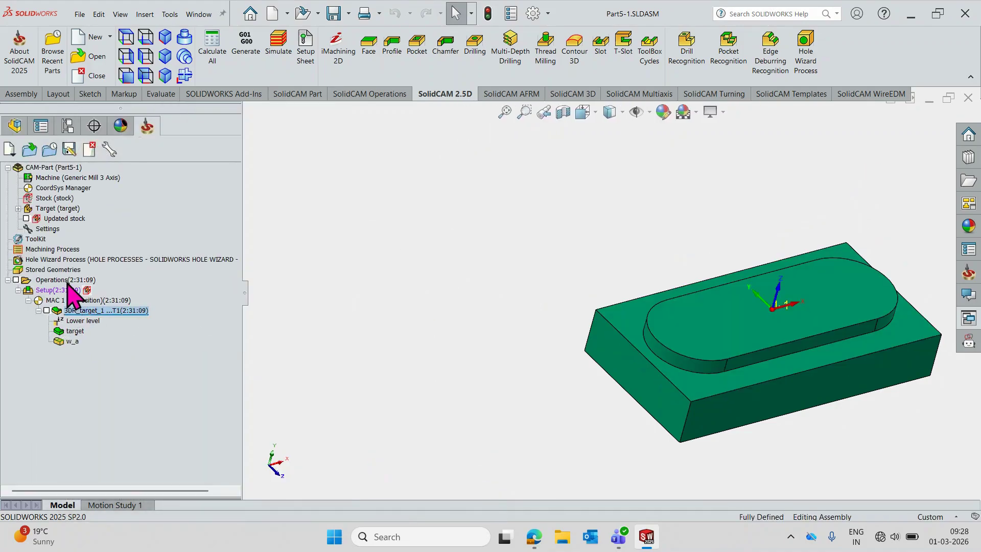
Step: Start another 3D Milling operation on the target geometry and review its working area settings without changing them
right_click(67, 281)
mouse_move(180, 133)
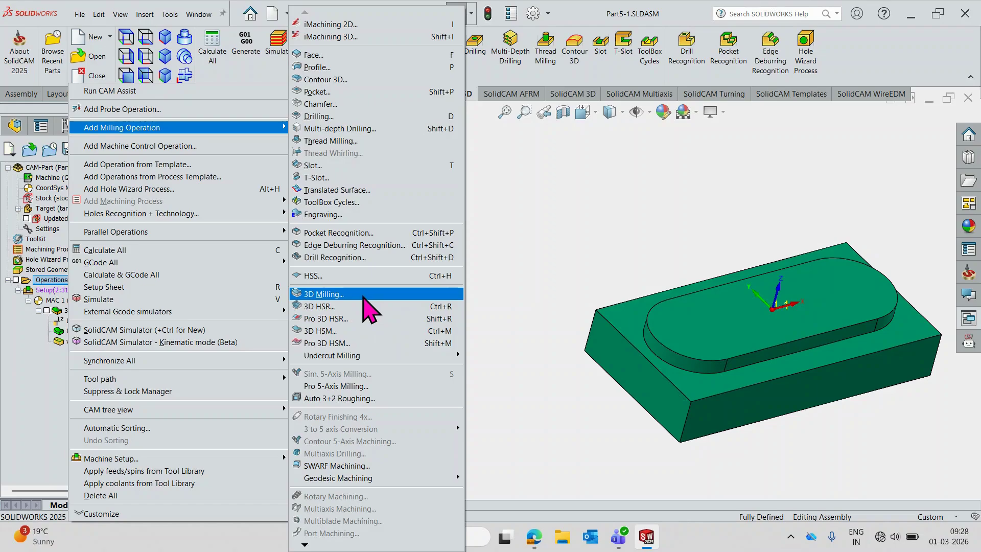
left_click(368, 296)
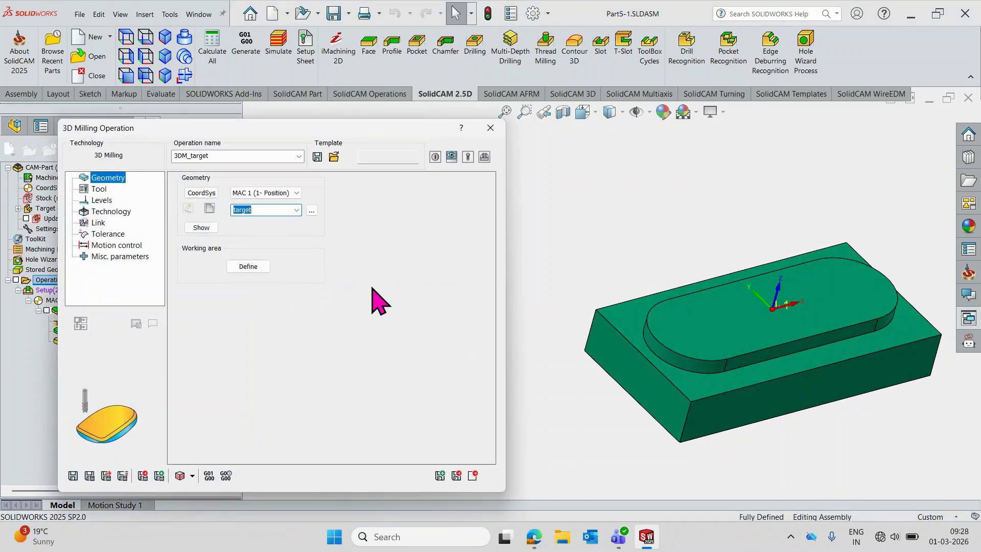
left_click(248, 266)
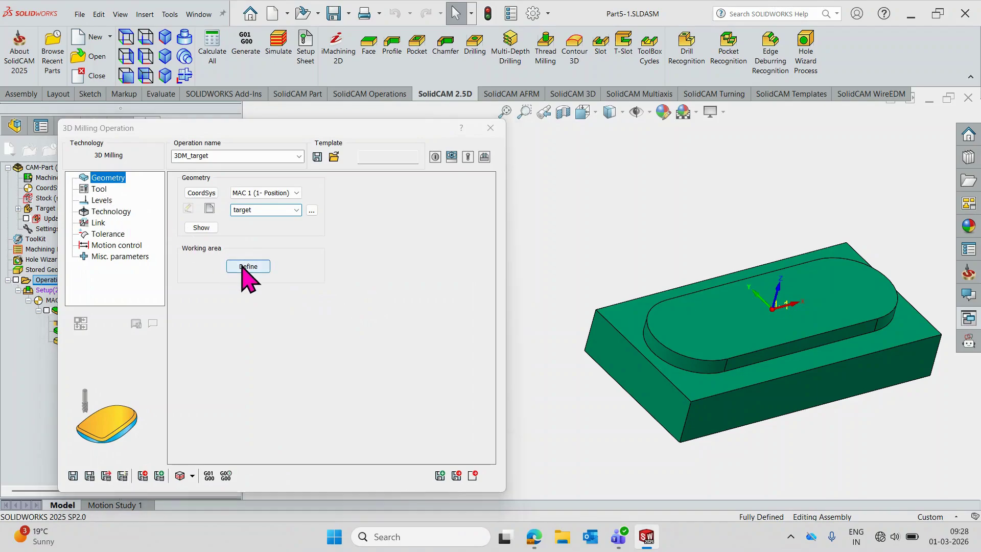
left_click(331, 444)
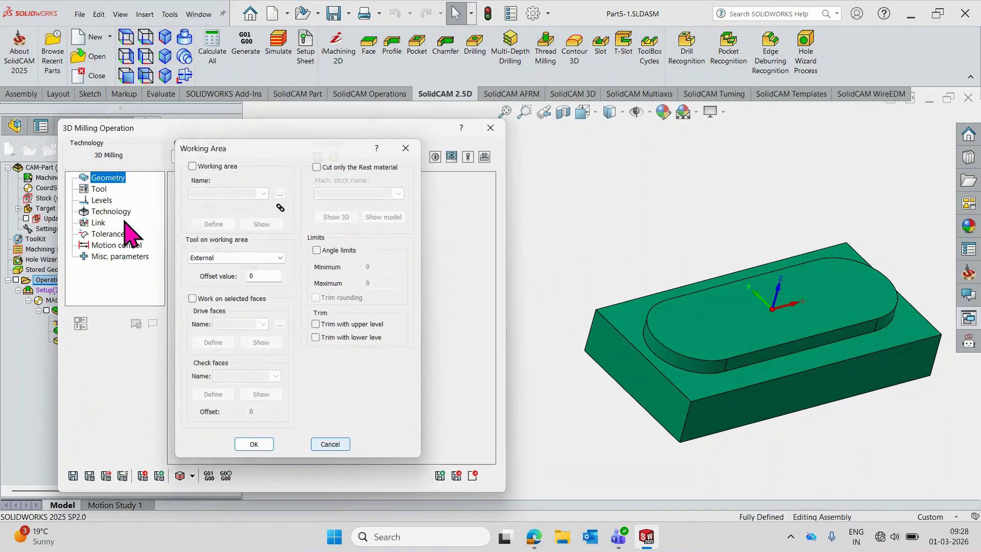
Step: Review the rough and semi-finish technology choices of the new 3D Milling operation, and exit without saving it
left_click(110, 211)
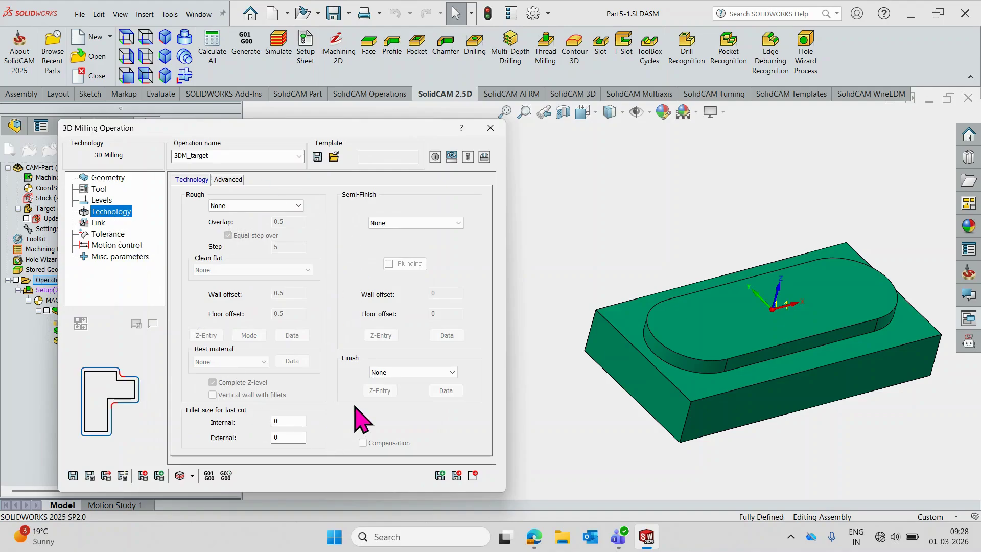
left_click(240, 205)
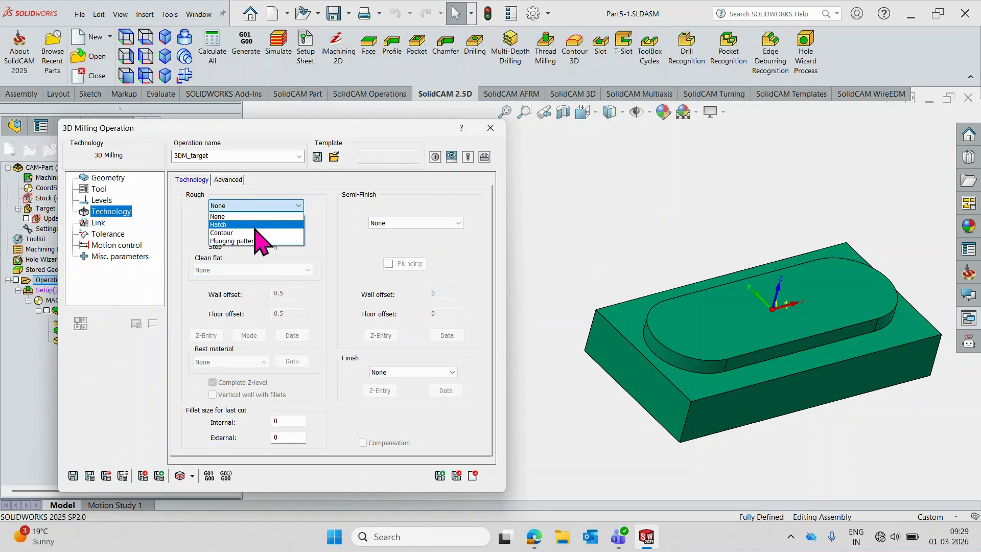
left_click(429, 231)
left_click(429, 226)
left_click(447, 305)
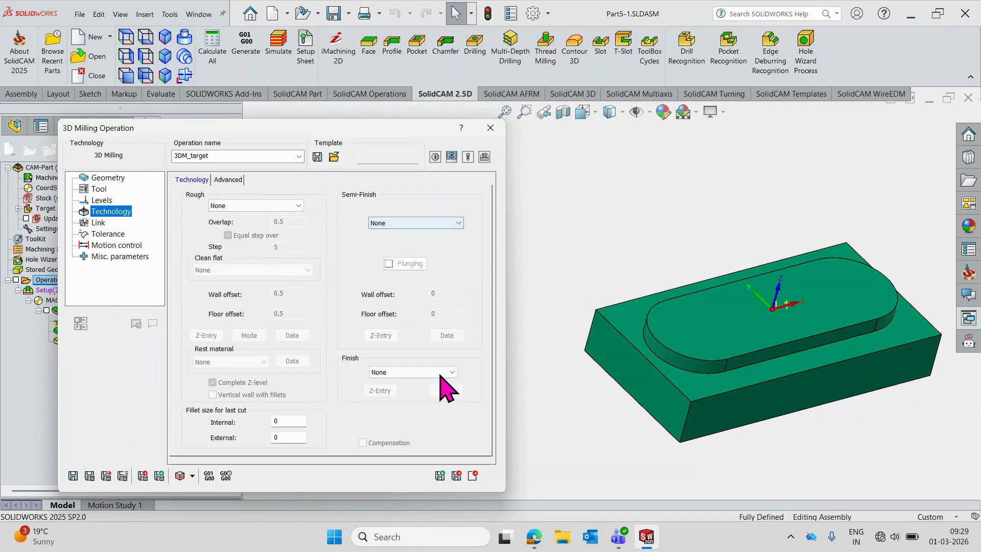
left_click(472, 475)
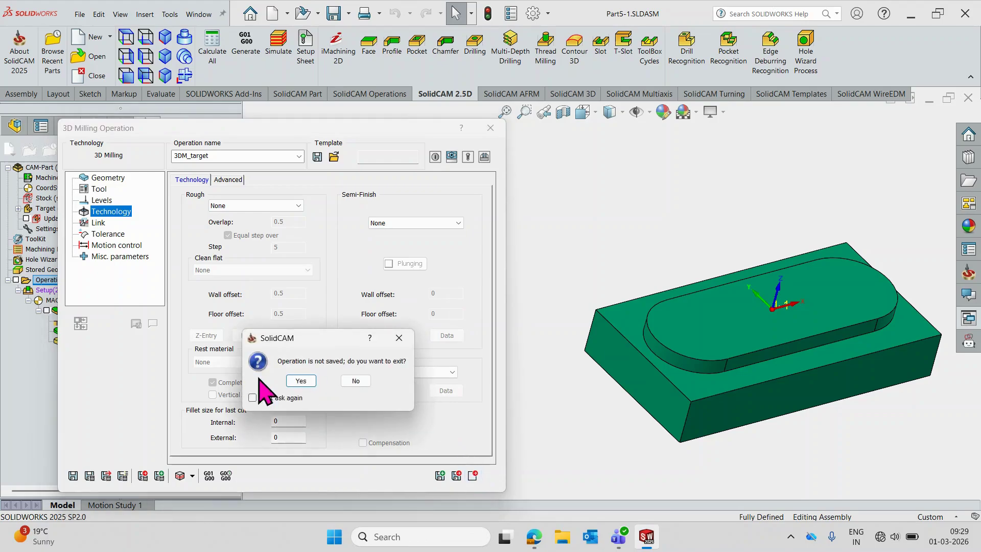
left_click(301, 381)
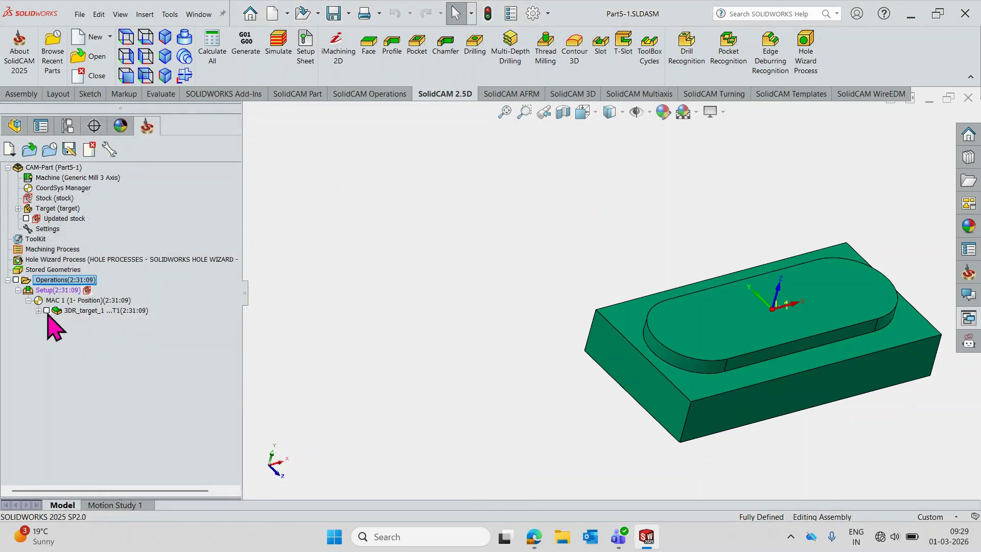
scroll(474, 284, "up", 3)
scroll(710, 307, "down", 3)
middle_click_drag(690, 318, 674, 313)
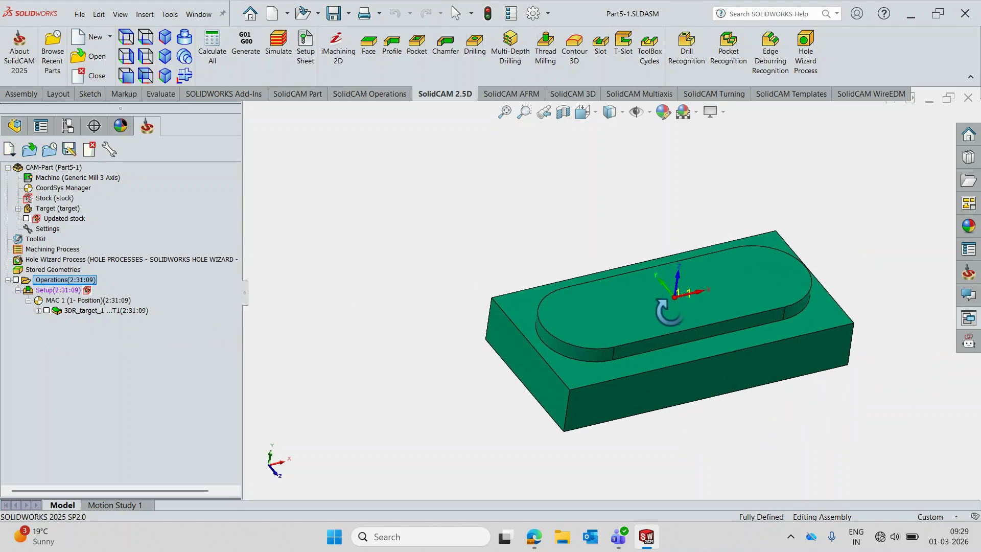
scroll(659, 304, "up", 1)
scroll(680, 343, "down", 3)
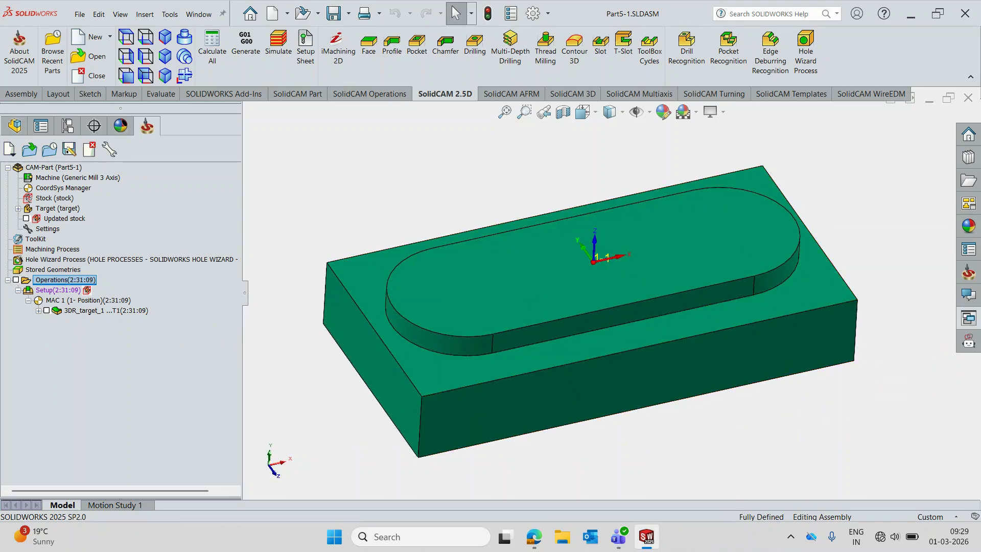
mouse_move(535, 546)
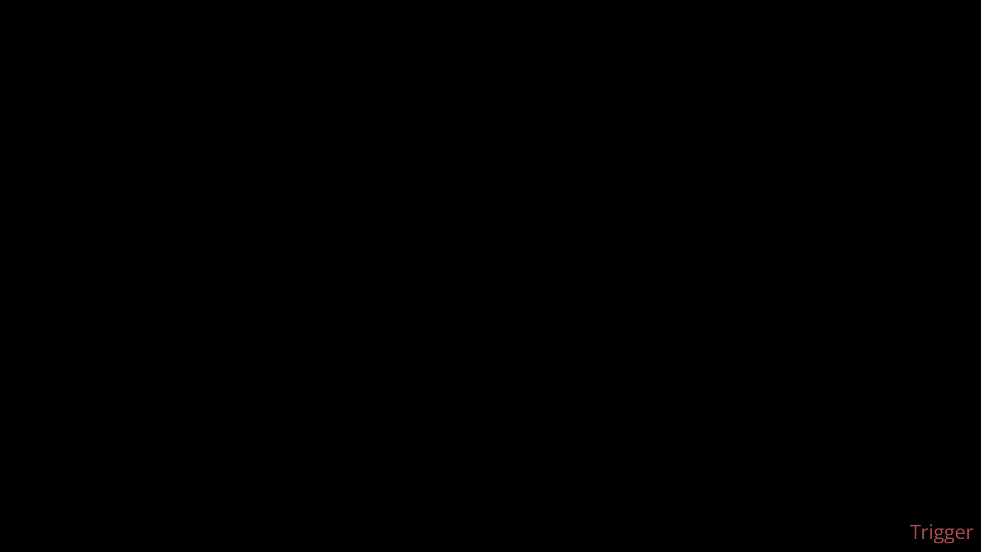